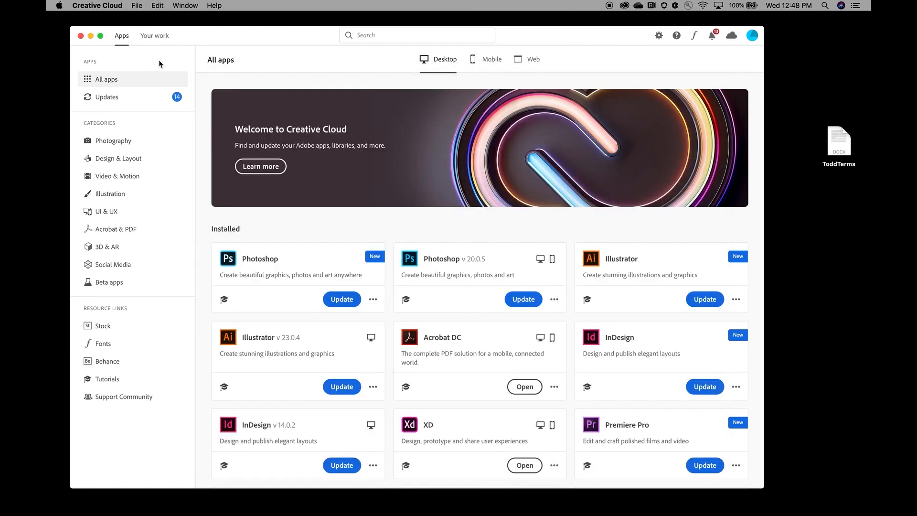
Step: Close the Creative Cloud and WWSC Assets windows, leaving the XD Home screen
{"action": "left_click", "coordinate": [81, 36]}
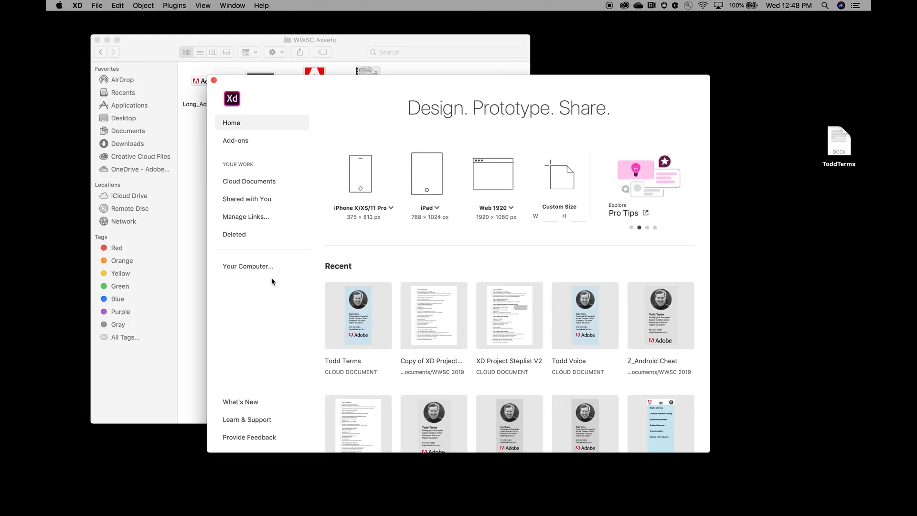
{"action": "left_click", "coordinate": [154, 62]}
{"action": "left_click", "coordinate": [97, 40]}
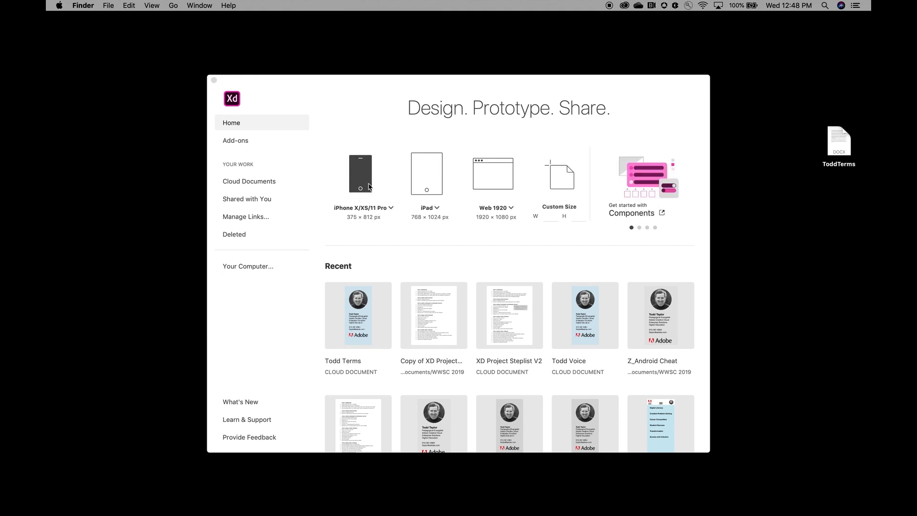
Step: Create a 375 × 812 iPhone X/XS/11 Pro document, then exit full screen and enlarge the window
{"action": "left_click", "coordinate": [391, 209]}
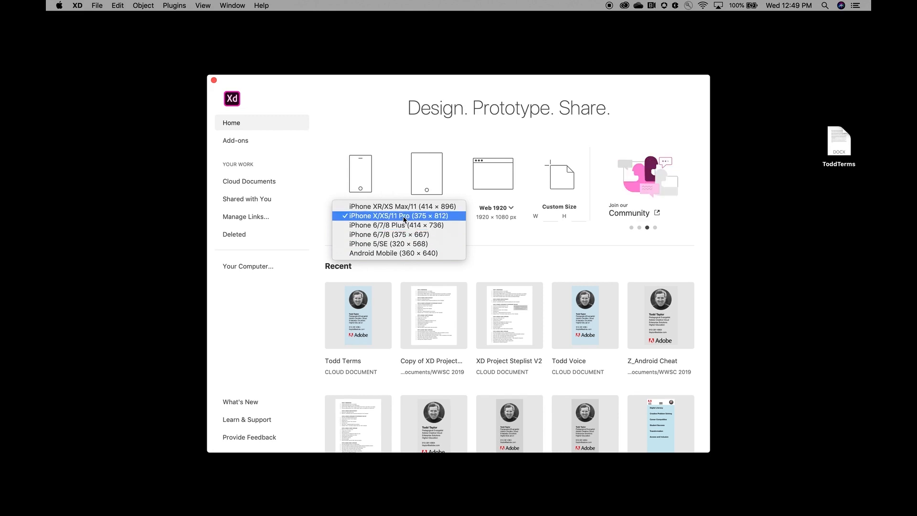
{"action": "left_click", "coordinate": [404, 220]}
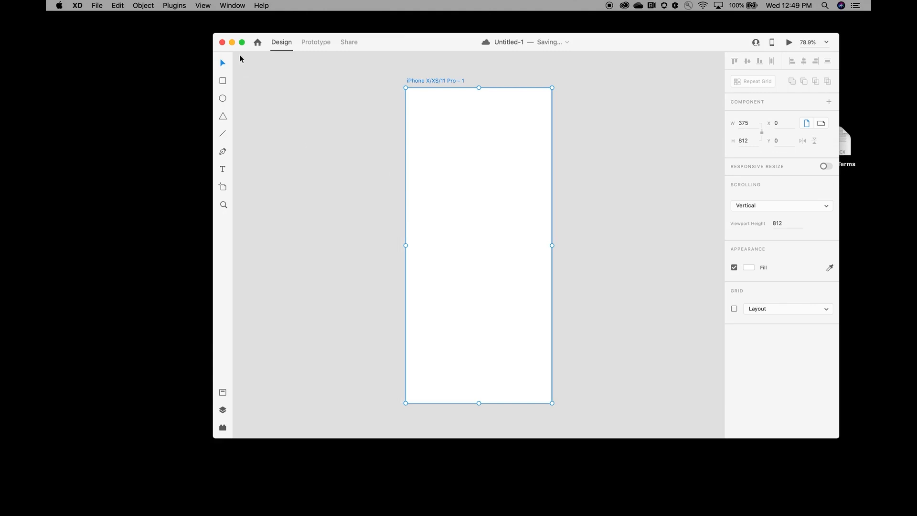
{"action": "left_click", "coordinate": [242, 42]}
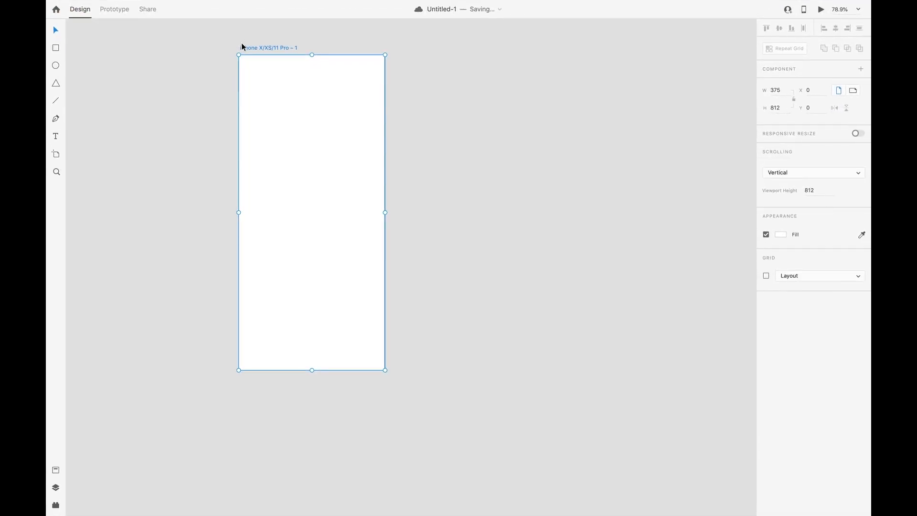
{"action": "mouse_move", "coordinate": [96, 1]}
{"action": "left_click", "coordinate": [75, 22]}
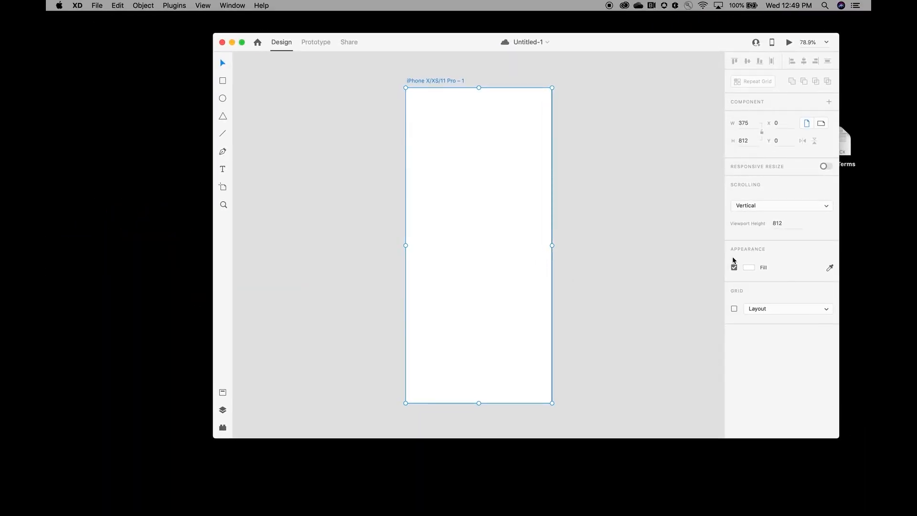
{"action": "left_click_drag", "start_coordinate": [586, 43], "coordinate": [439, 37]}
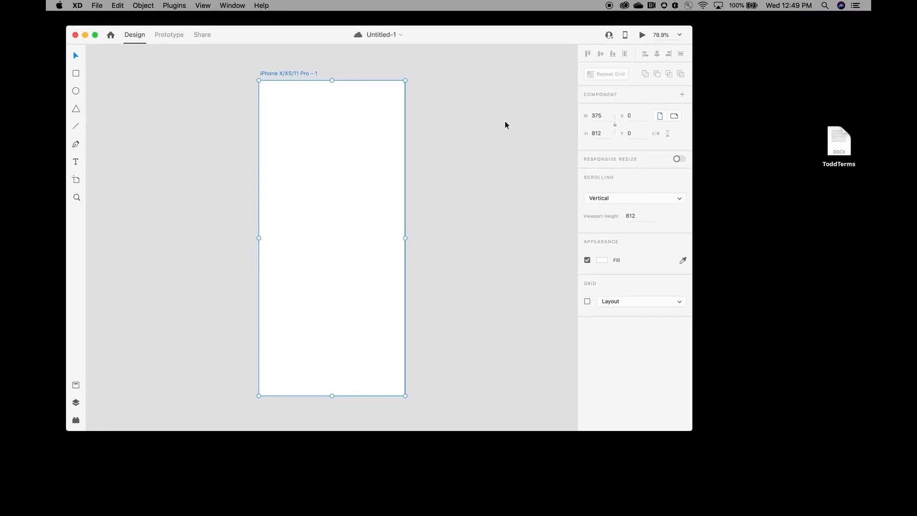
{"action": "left_click_drag", "start_coordinate": [692, 429], "coordinate": [774, 493]}
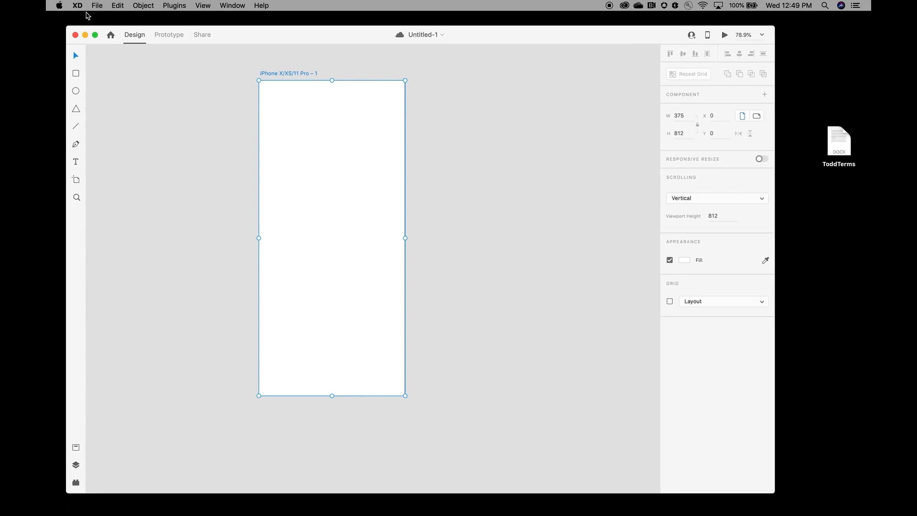
Step: Save the document to Cloud Documents as 'Todd's Own Words'
{"action": "left_click", "coordinate": [97, 6]}
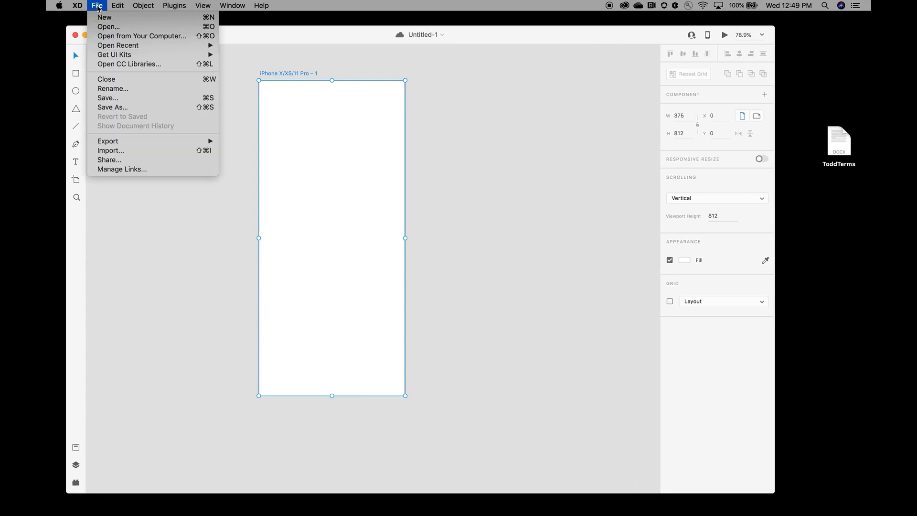
{"action": "left_click", "coordinate": [137, 108]}
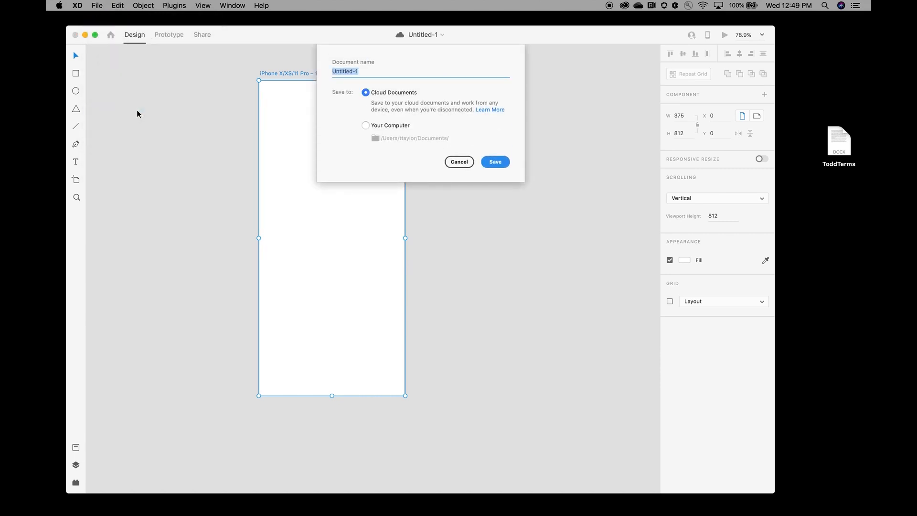
{"action": "type", "text": "Todd's Own Words"}
{"action": "left_click", "coordinate": [365, 125]}
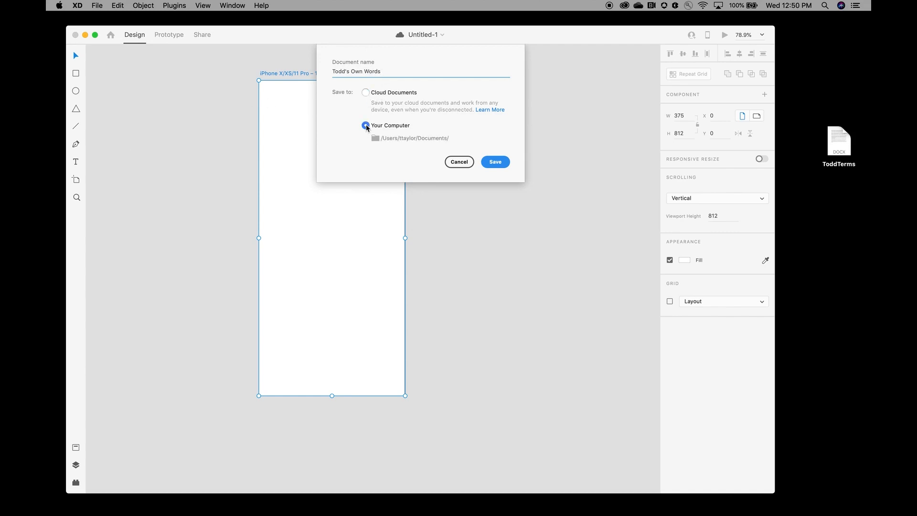
{"action": "left_click", "coordinate": [366, 93]}
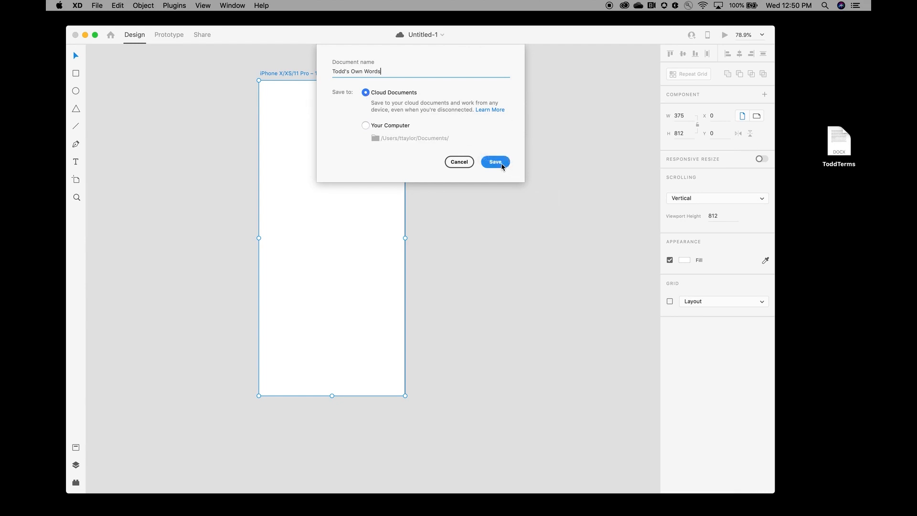
{"action": "left_click", "coordinate": [495, 162]}
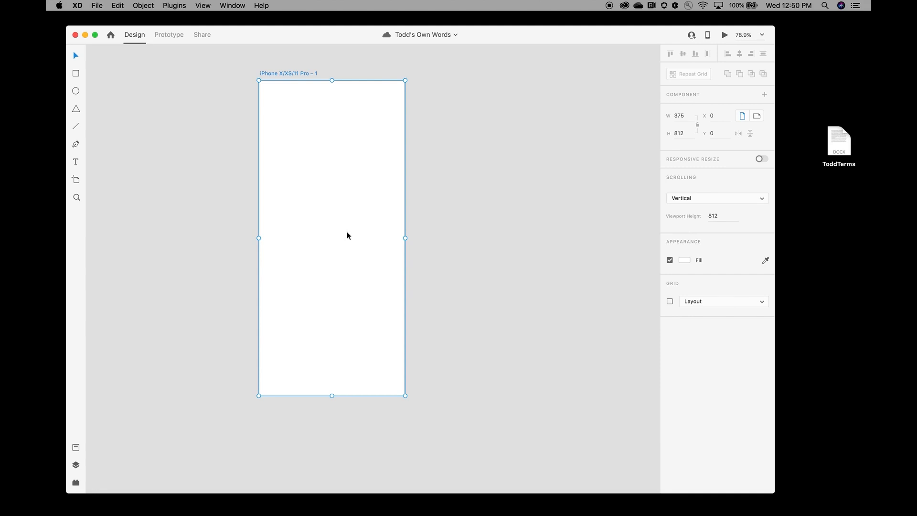
Step: Fill the artboard with pale light blue #D7EFF4
{"action": "left_click", "coordinate": [685, 262]}
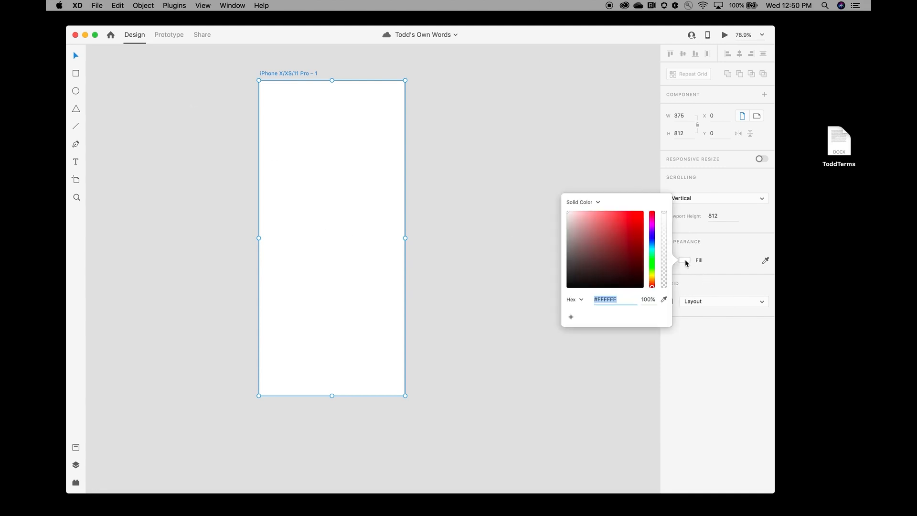
{"action": "left_click", "coordinate": [652, 248]}
{"action": "left_click", "coordinate": [589, 218]}
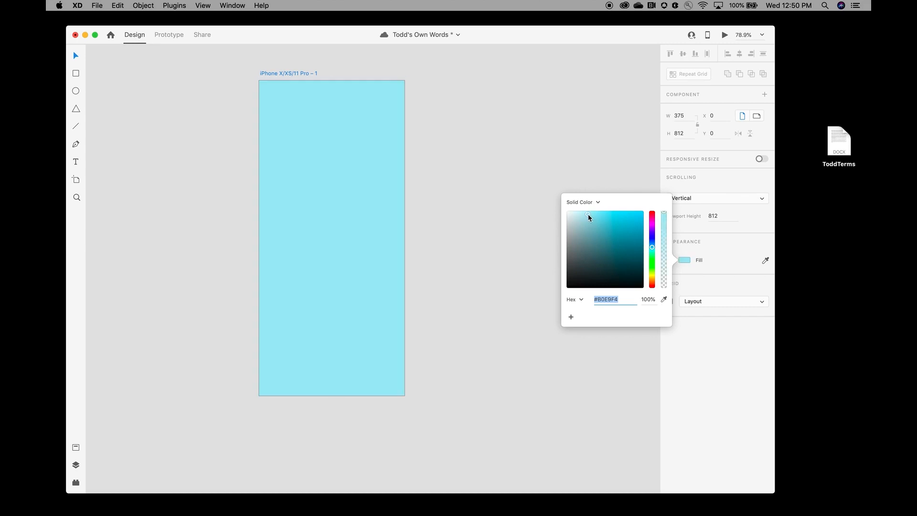
{"action": "left_click_drag", "start_coordinate": [589, 218], "coordinate": [576, 218]}
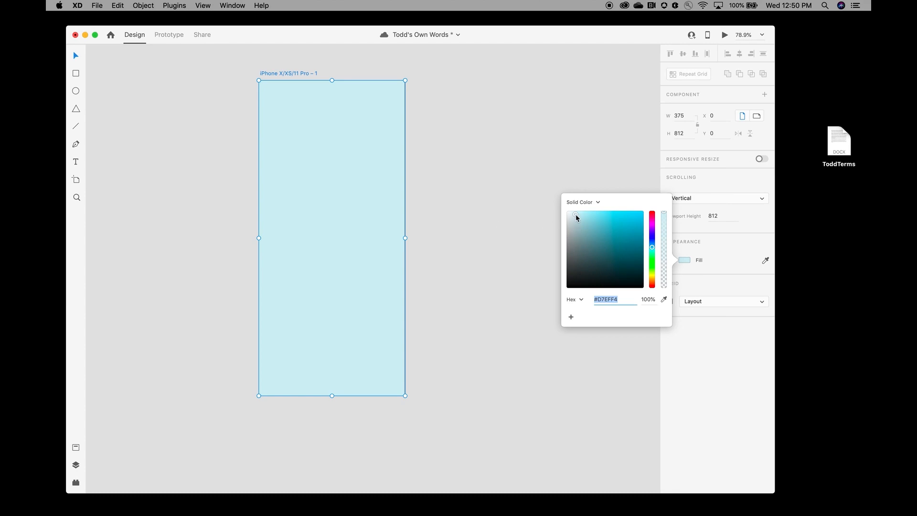
{"action": "left_click", "coordinate": [513, 209]}
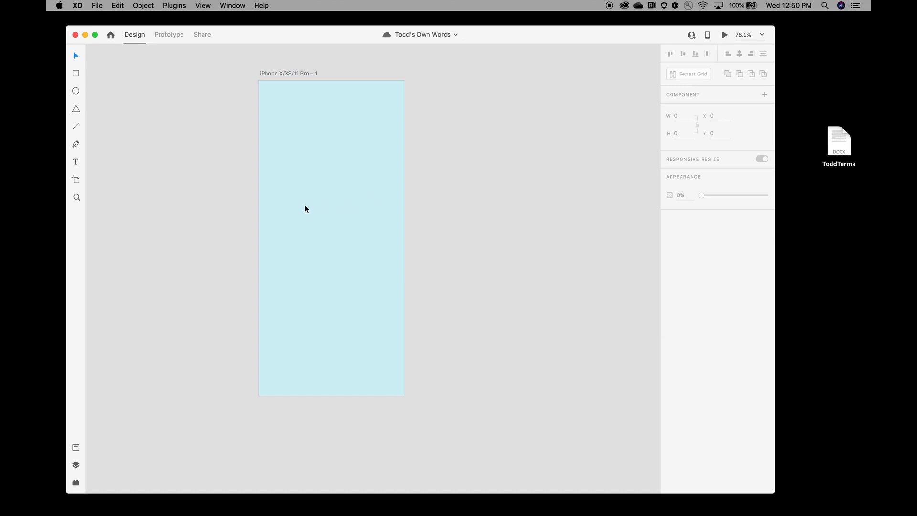
Step: Name the light-blue artboard 'Cover'
{"action": "double_click", "coordinate": [290, 74]}
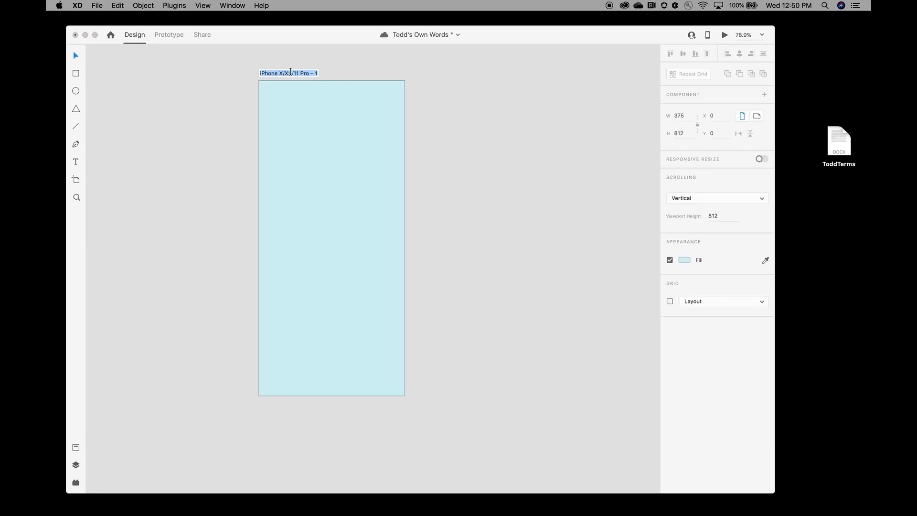
{"action": "type", "text": "co"}
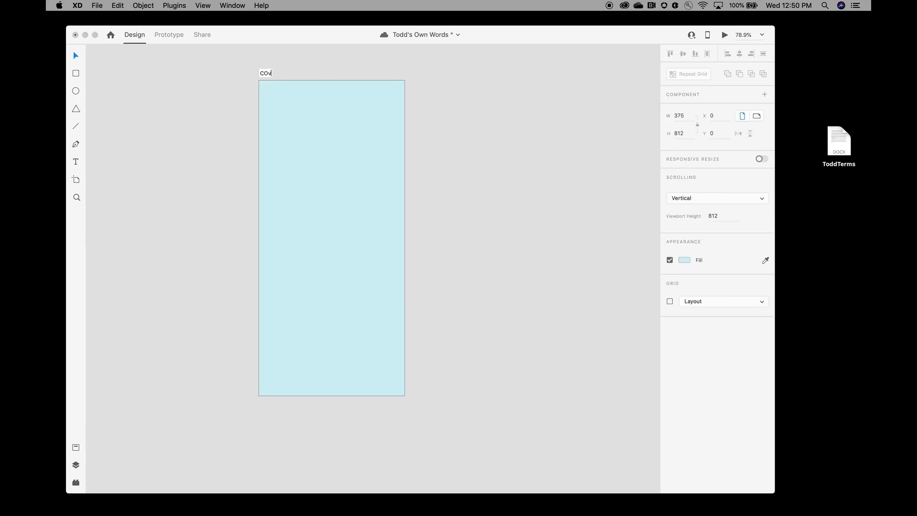
{"action": "type", "text": "ver"}
{"action": "key", "text": "Return"}
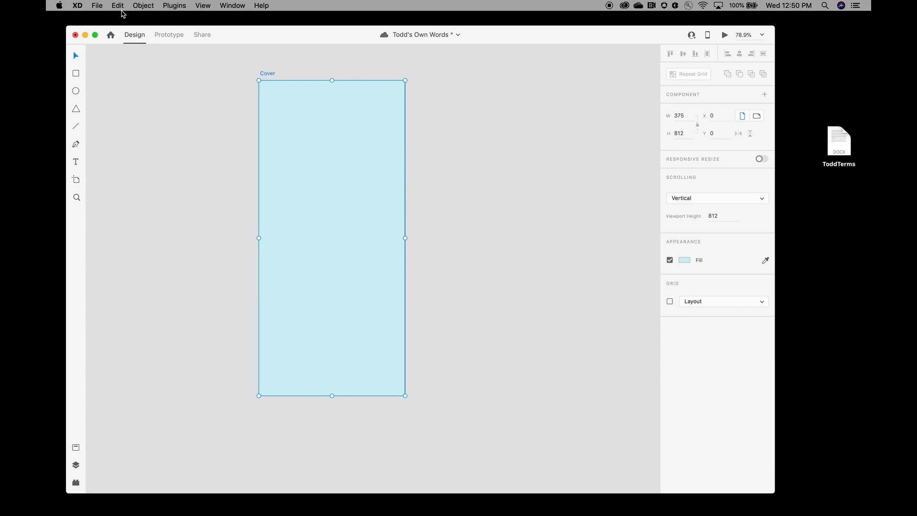
{"action": "left_click", "coordinate": [117, 5]}
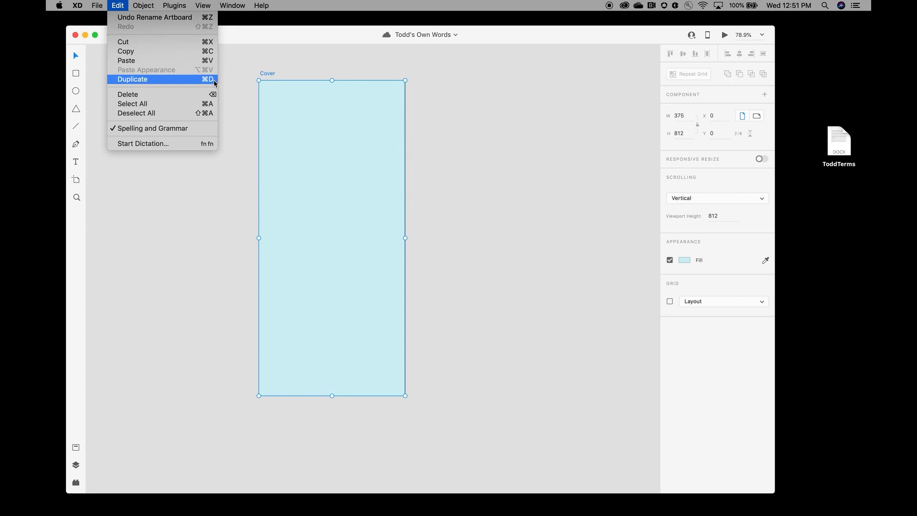
Step: Duplicate Cover and name the copy 'Term'
{"action": "left_click", "coordinate": [214, 83]}
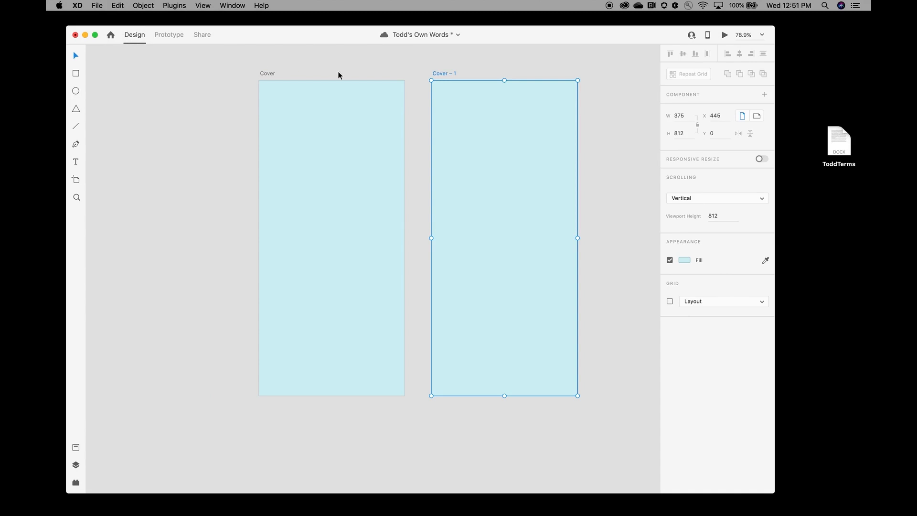
{"action": "double_click", "coordinate": [446, 74]}
{"action": "type", "text": "Term"}
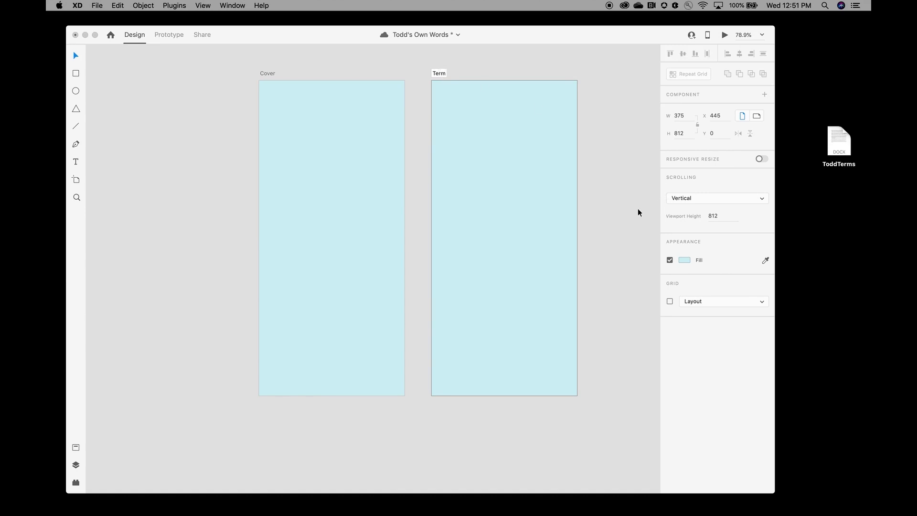
{"action": "key", "text": "Return"}
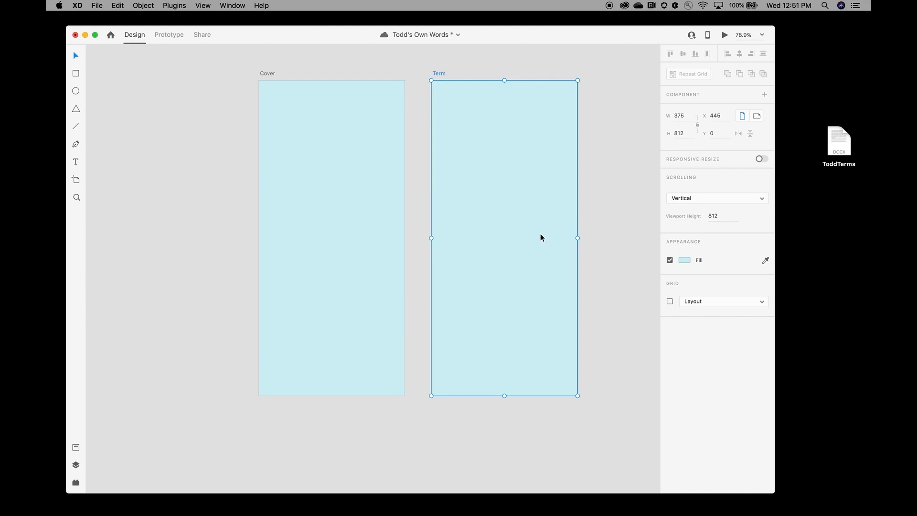
Step: Duplicate Term into 'Term – 1', save, and fit all three artboards in view
{"action": "key", "text": "super+d"}
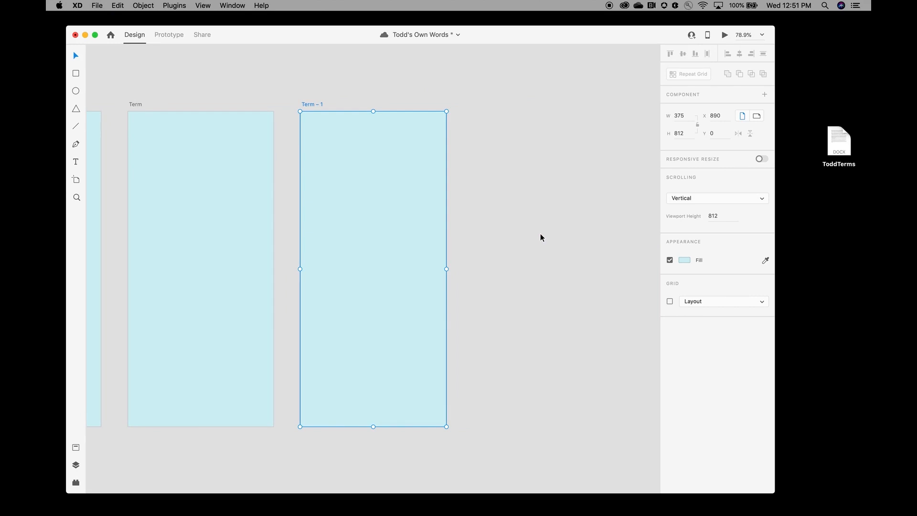
{"action": "key", "text": "super+s"}
{"action": "key", "text": "super+0"}
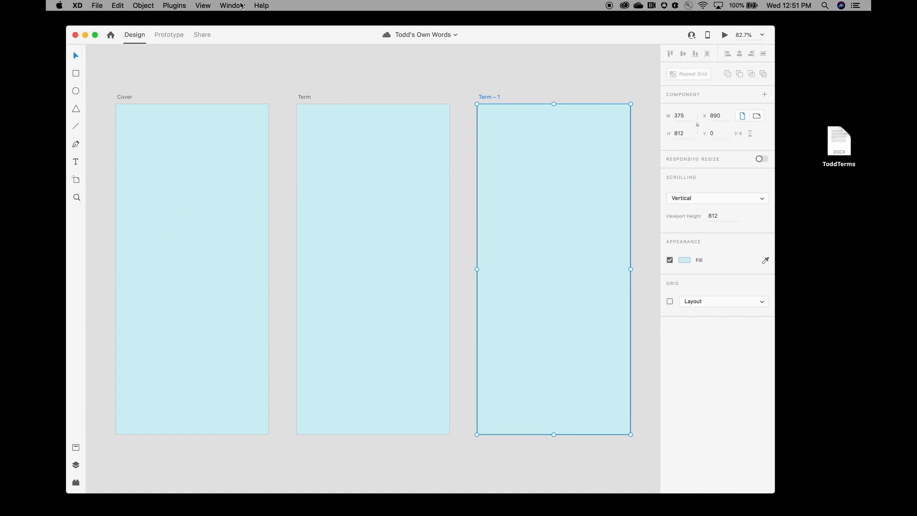
Step: Zoom out to 33% and pan so the three artboards sit small with open canvas around them
{"action": "left_click", "coordinate": [202, 5]}
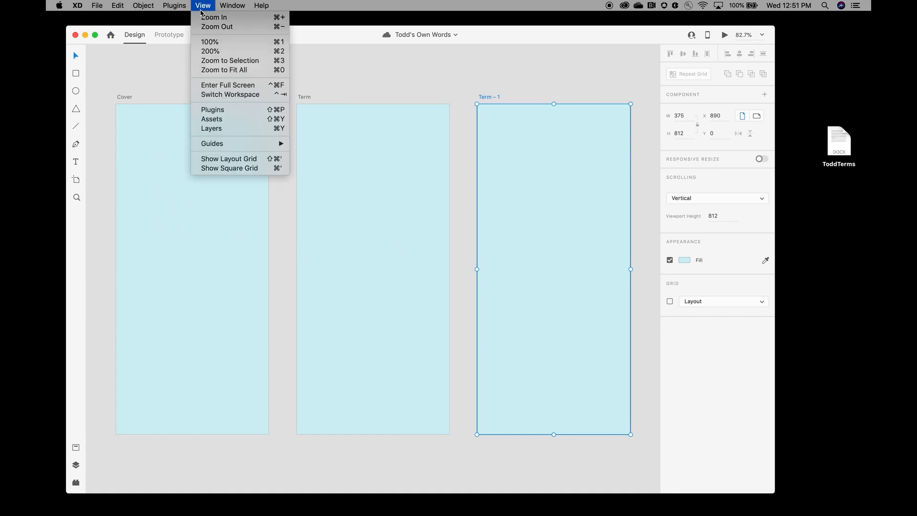
{"action": "left_click", "coordinate": [244, 28]}
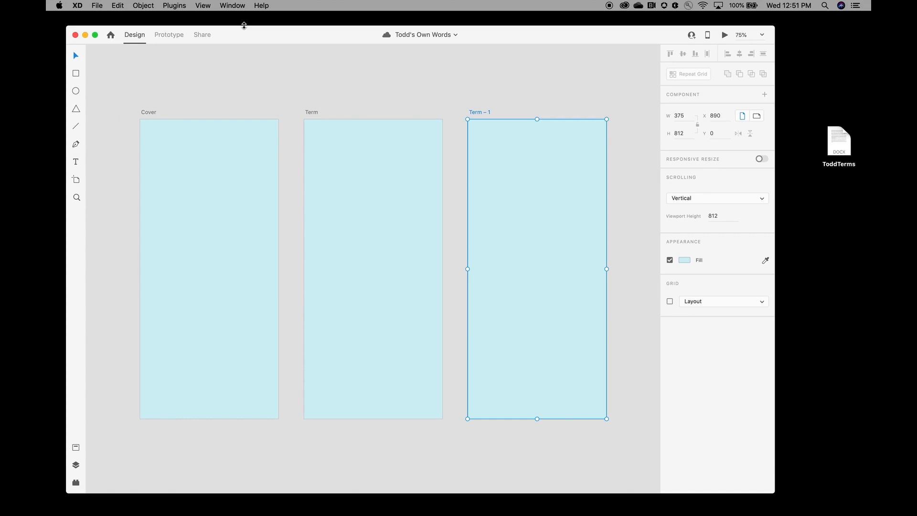
{"action": "key", "text": "super+minus"}
{"action": "key", "text": "super+minus"}
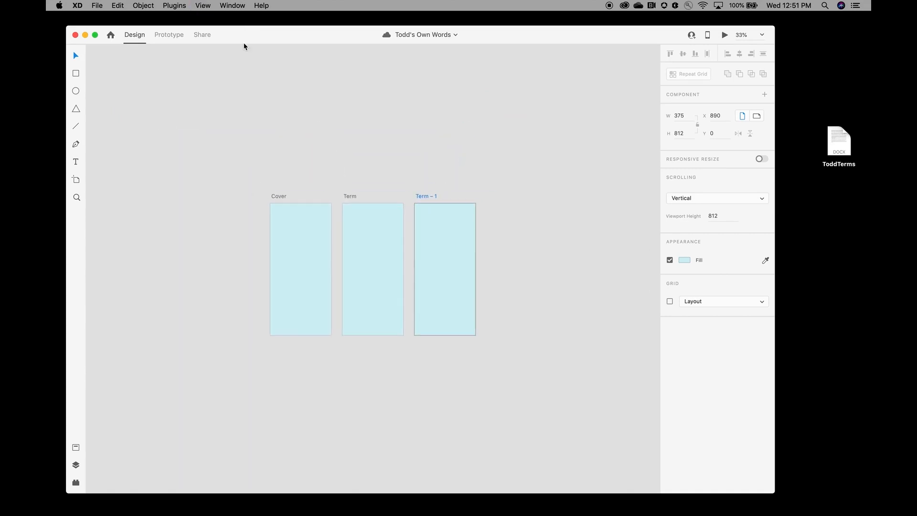
{"action": "scroll", "coordinate": [224, 222], "scroll_direction": "down", "scroll_amount": 5}
{"action": "scroll", "coordinate": [224, 222], "scroll_direction": "right", "scroll_amount": 3}
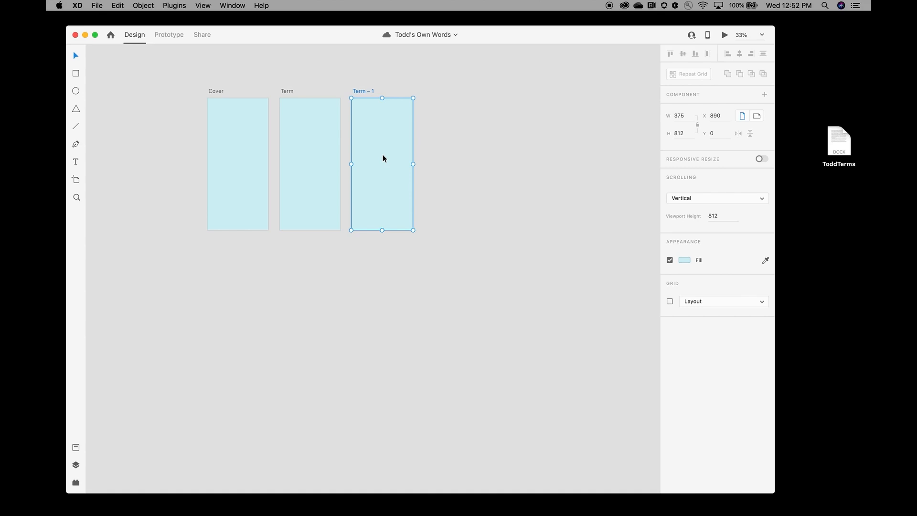
Step: Move Term – 1 below Cover and duplicate it into a row through Term – 6, saving along the way
{"action": "left_click_drag", "start_coordinate": [390, 144], "coordinate": [247, 315]}
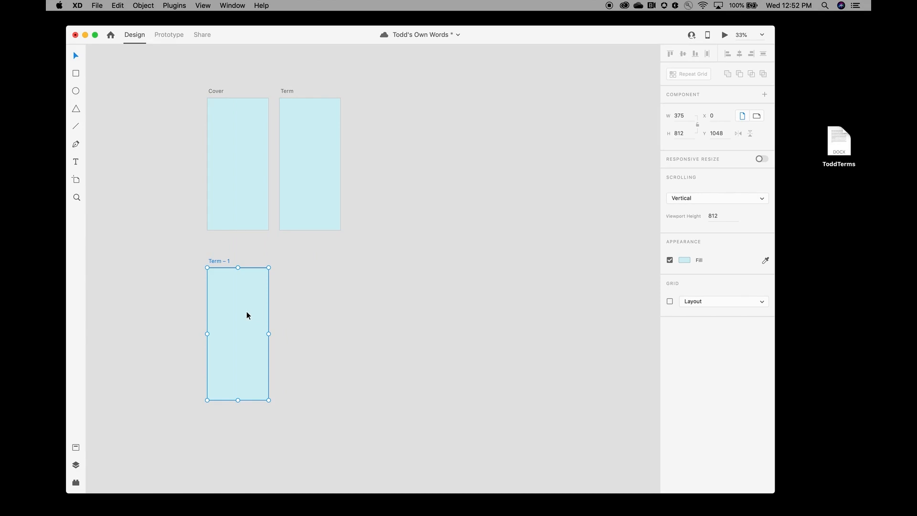
{"action": "key", "text": "super+s"}
{"action": "left_click", "coordinate": [117, 5]}
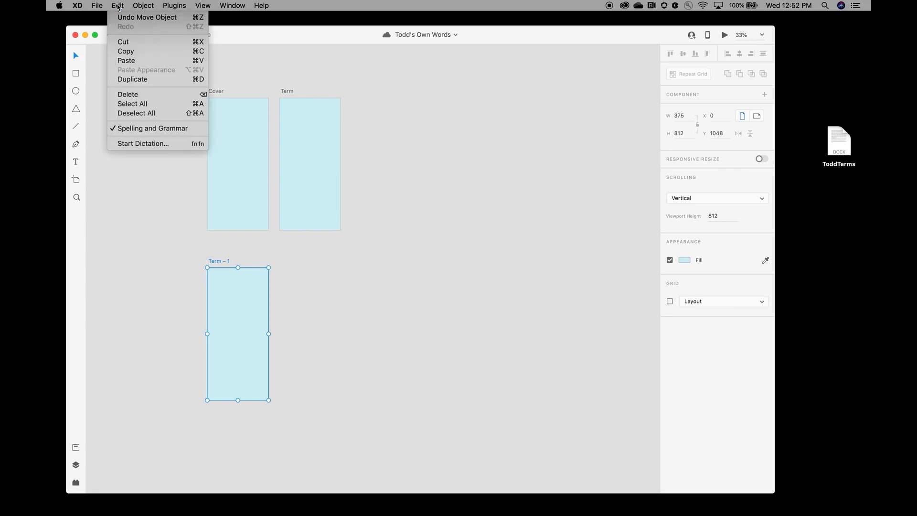
{"action": "left_click", "coordinate": [144, 79]}
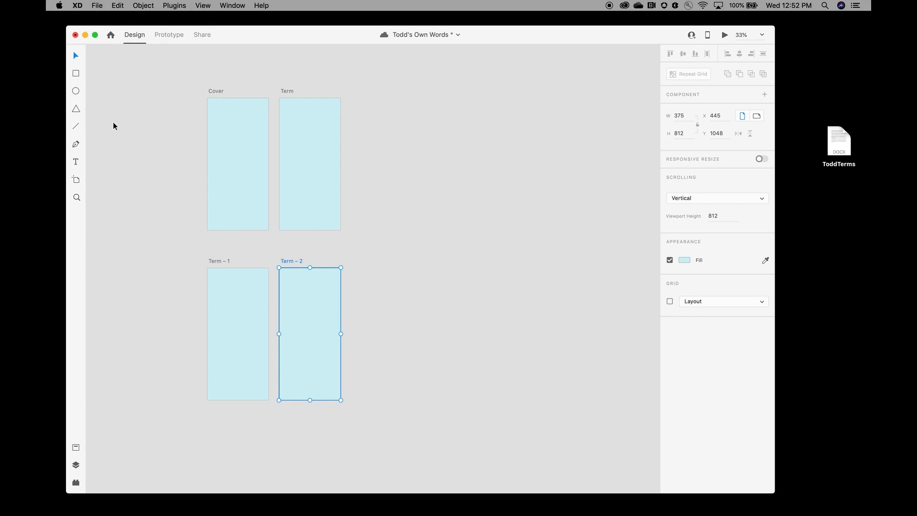
{"action": "key", "text": "super+d"}
{"action": "key", "text": "super+d"}
{"action": "key", "text": "super+d"}
{"action": "key", "text": "super+d"}
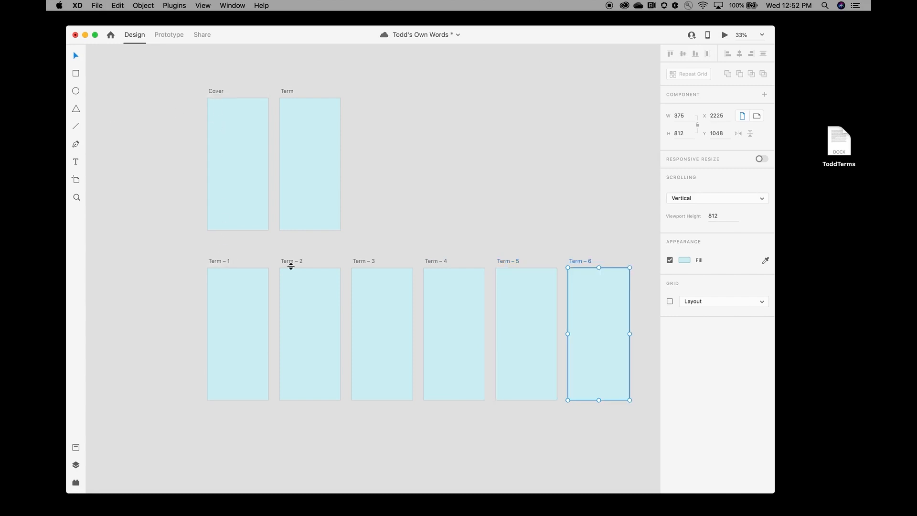
{"action": "key", "text": "super+s"}
{"action": "left_click", "coordinate": [76, 197]}
{"action": "left_click_drag", "start_coordinate": [197, 86], "coordinate": [356, 243]}
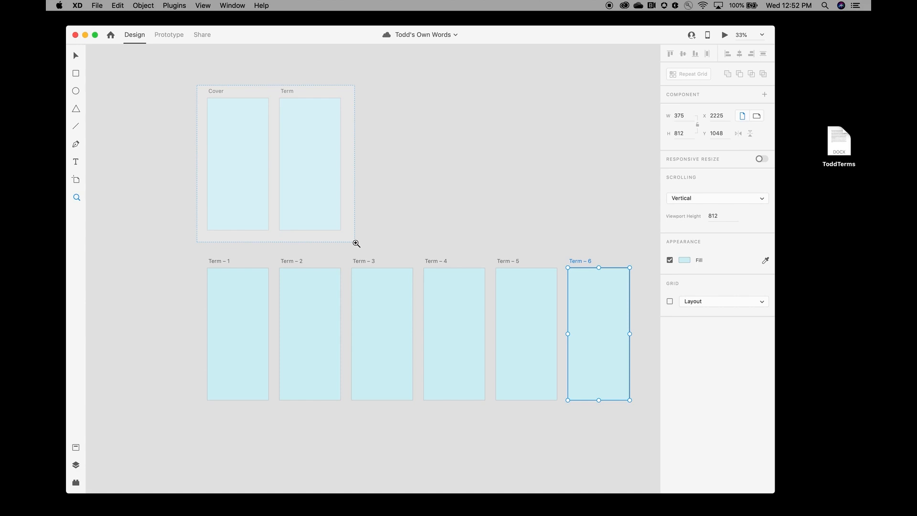
Step: Zoom in on Cover and Term, rename Term to 'Menu', and save
{"action": "left_click_drag", "start_coordinate": [356, 243], "coordinate": [356, 244]}
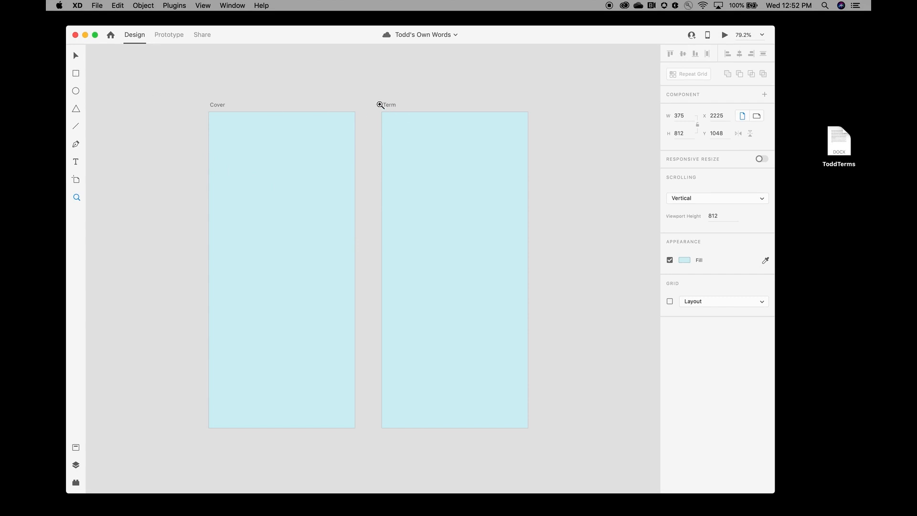
{"action": "left_click", "coordinate": [75, 57]}
{"action": "left_click", "coordinate": [392, 105]}
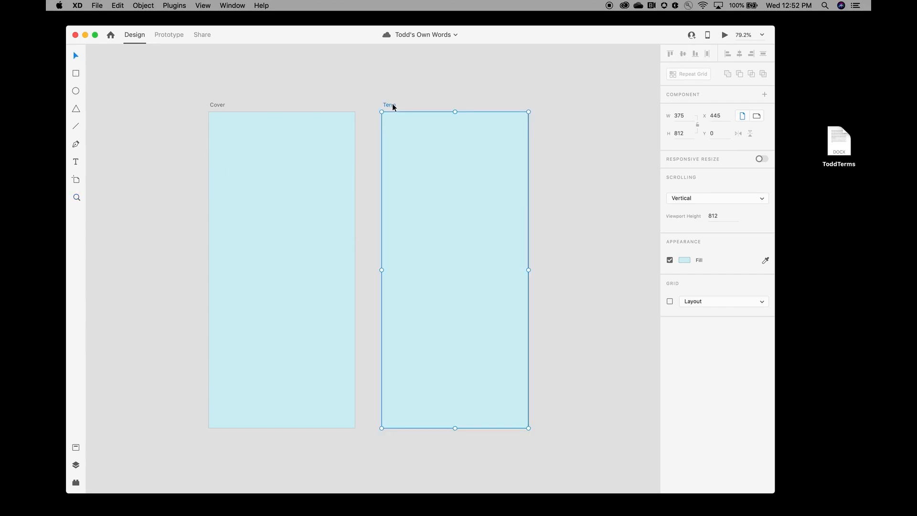
{"action": "double_click", "coordinate": [392, 105]}
{"action": "type", "text": "Menu"}
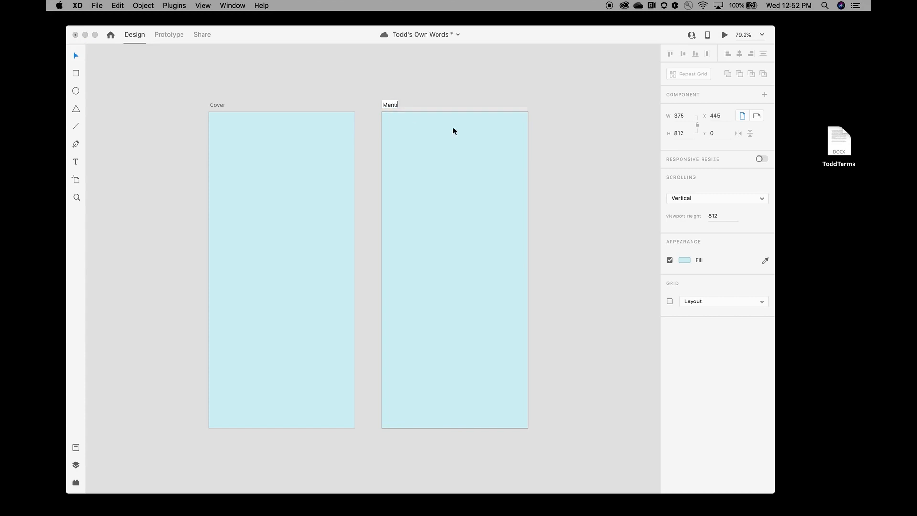
{"action": "key", "text": "Return"}
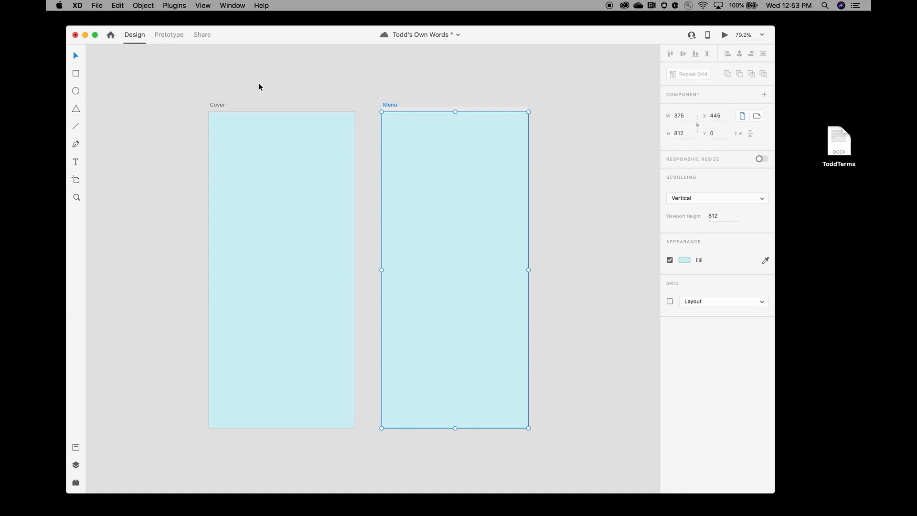
{"action": "key", "text": "super+s"}
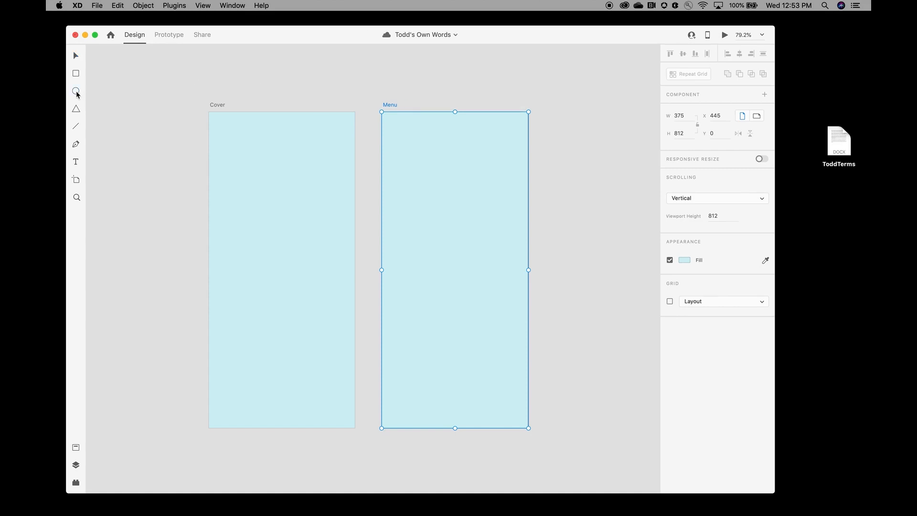
Step: Draw a white 247 × 247 circle on Cover, centred horizontally at X 64, Y 52
{"action": "left_click", "coordinate": [76, 92]}
{"action": "mouse_move", "coordinate": [226, 138]}
{"action": "left_mouse_down"}
{"action": "mouse_move", "coordinate": [383, 245]}
{"action": "mouse_move", "coordinate": [374, 234]}
{"action": "left_mouse_up"}
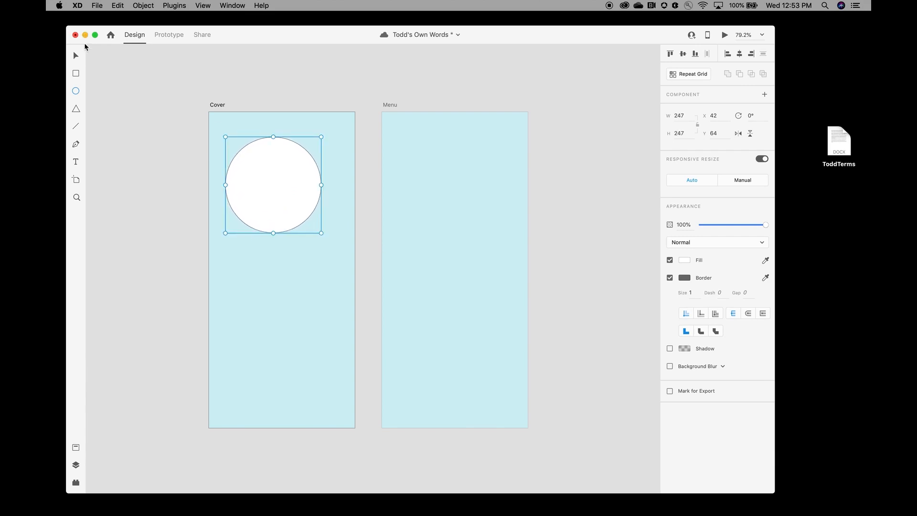
{"action": "left_click", "coordinate": [740, 54]}
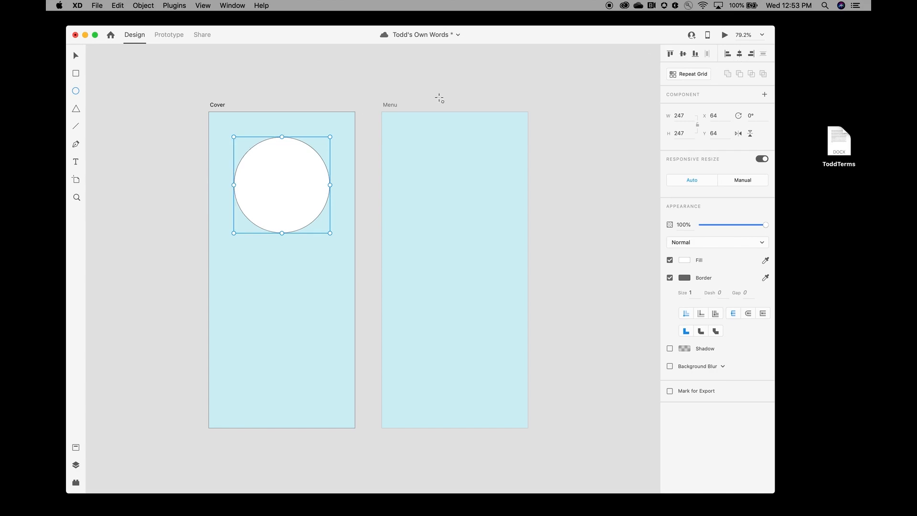
{"action": "left_click", "coordinate": [76, 57]}
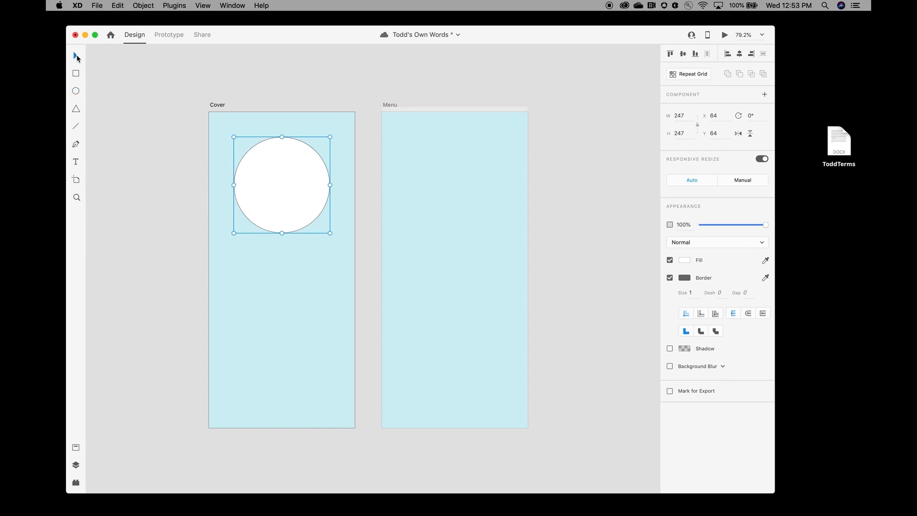
{"action": "mouse_move", "coordinate": [276, 182]}
{"action": "left_mouse_down"}
{"action": "mouse_move", "coordinate": [254, 179]}
{"action": "mouse_move", "coordinate": [285, 180]}
{"action": "mouse_move", "coordinate": [276, 178]}
{"action": "left_mouse_up"}
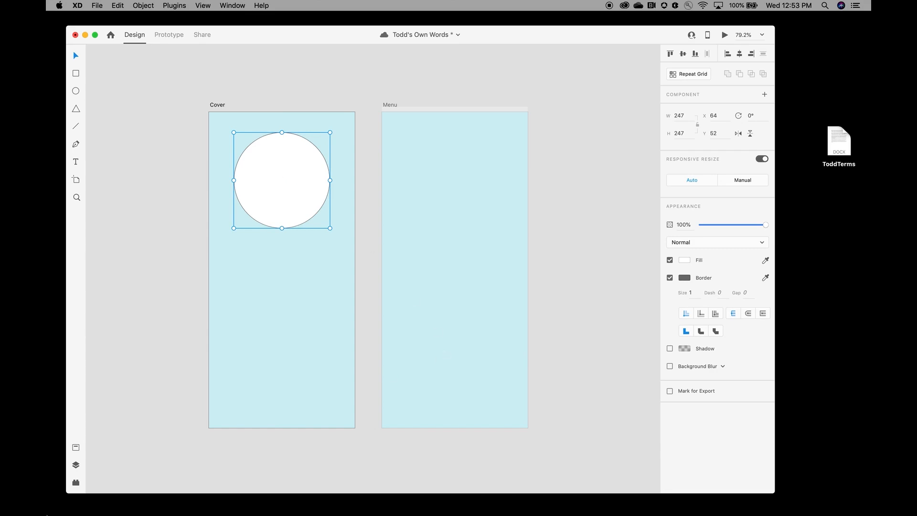
{"action": "key", "text": "super+s"}
Step: Open the WWSC Assets folder under Creative Cloud Files and move Finder beside the artboards
{"action": "mouse_move", "coordinate": [152, 512]}
{"action": "left_click", "coordinate": [182, 512]}
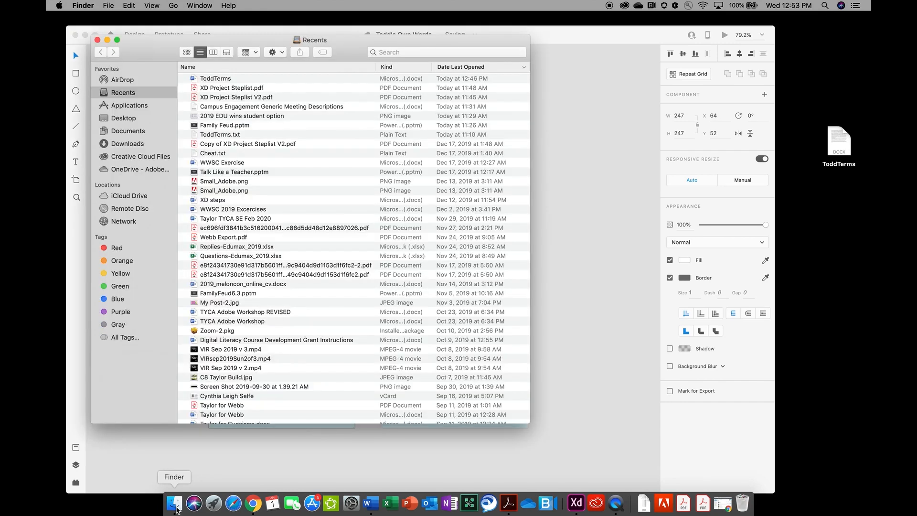
{"action": "left_click", "coordinate": [133, 159]}
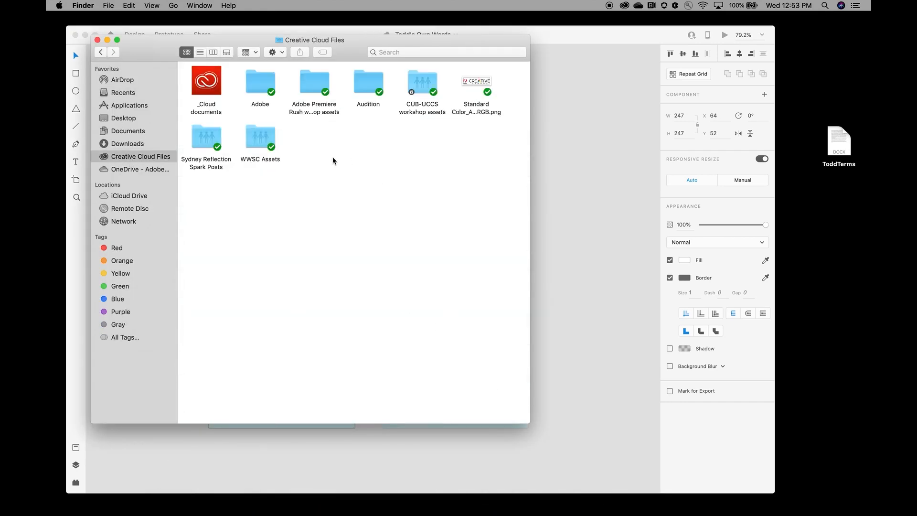
{"action": "double_click", "coordinate": [261, 139]}
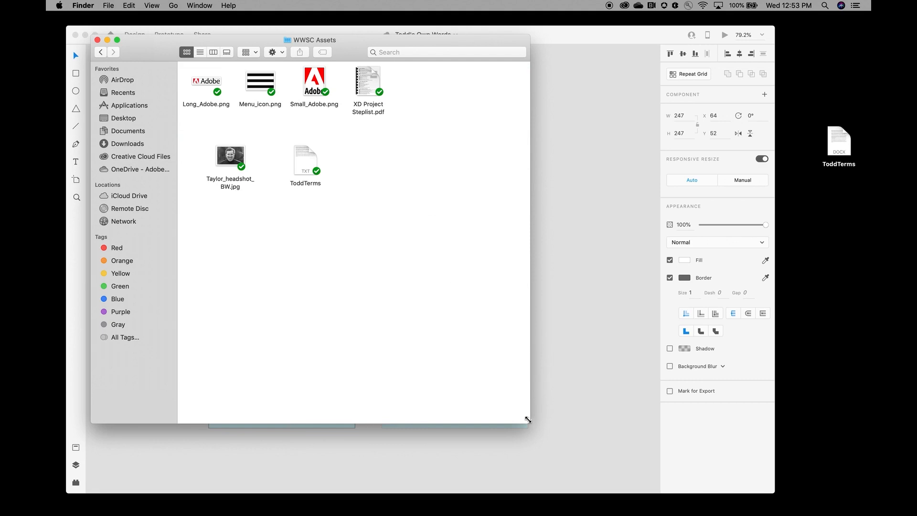
{"action": "left_click_drag", "start_coordinate": [528, 420], "coordinate": [478, 210]}
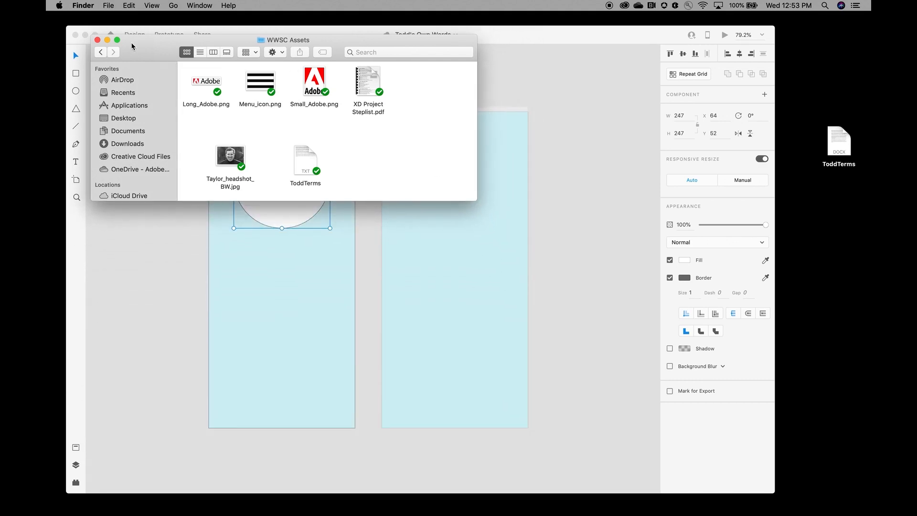
{"action": "left_click_drag", "start_coordinate": [133, 50], "coordinate": [514, 223]}
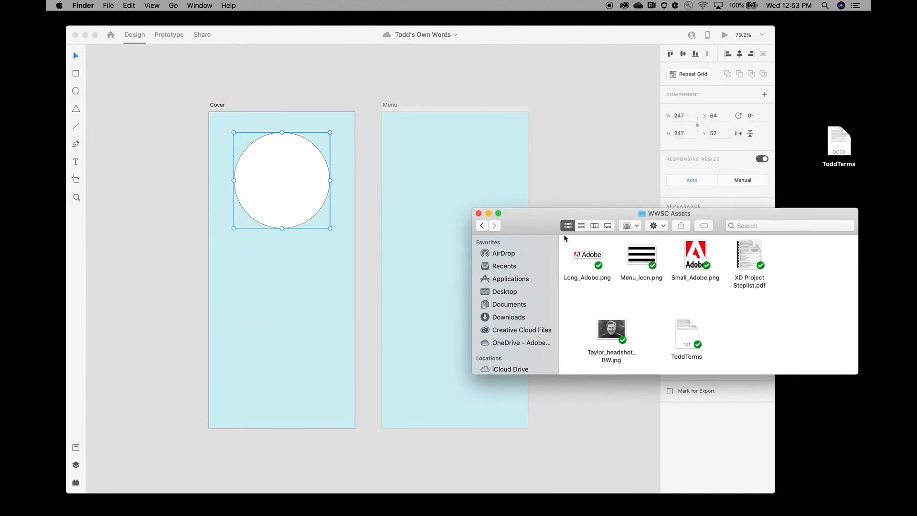
Step: Preview the black-and-white headshot and drop it into the Cover artboard's circle
{"action": "left_click", "coordinate": [616, 334]}
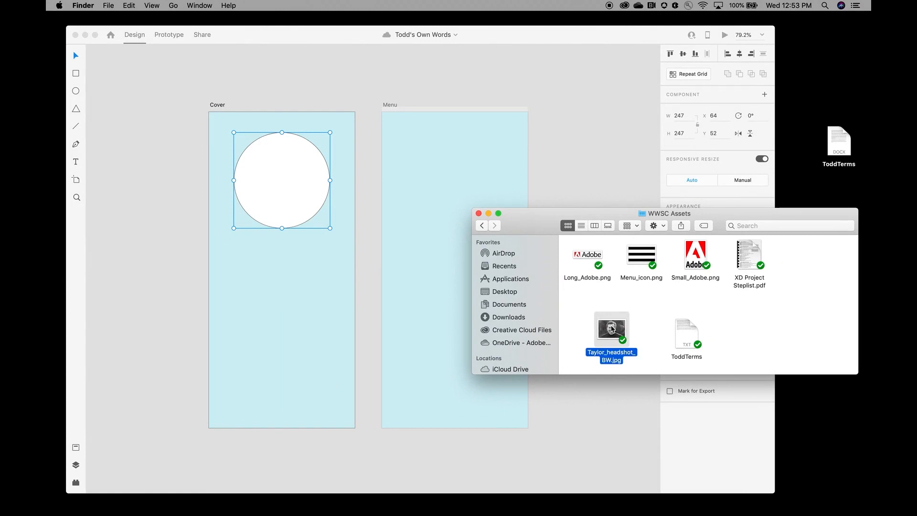
{"action": "key", "text": "space"}
{"action": "left_click", "coordinate": [435, 205]}
{"action": "left_click_drag", "start_coordinate": [619, 330], "coordinate": [290, 177]}
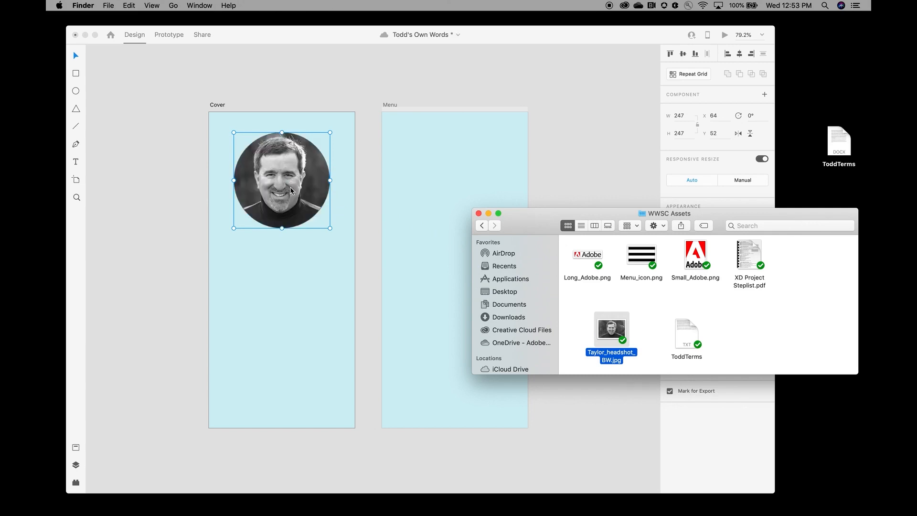
{"action": "double_click", "coordinate": [290, 187]}
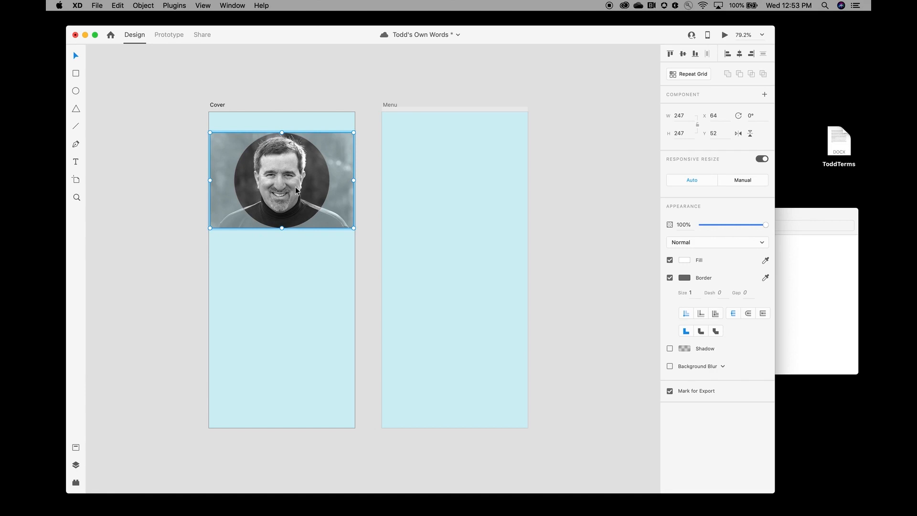
{"action": "left_click", "coordinate": [319, 323]}
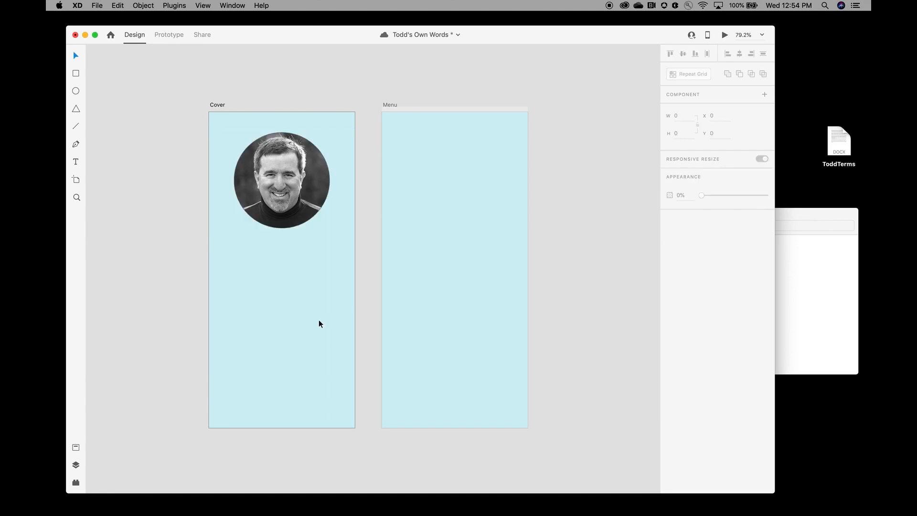
Step: Save, then select the photo circle on Cover and make it a component
{"action": "key", "text": "super+s"}
{"action": "left_click_drag", "start_coordinate": [226, 126], "coordinate": [344, 248]}
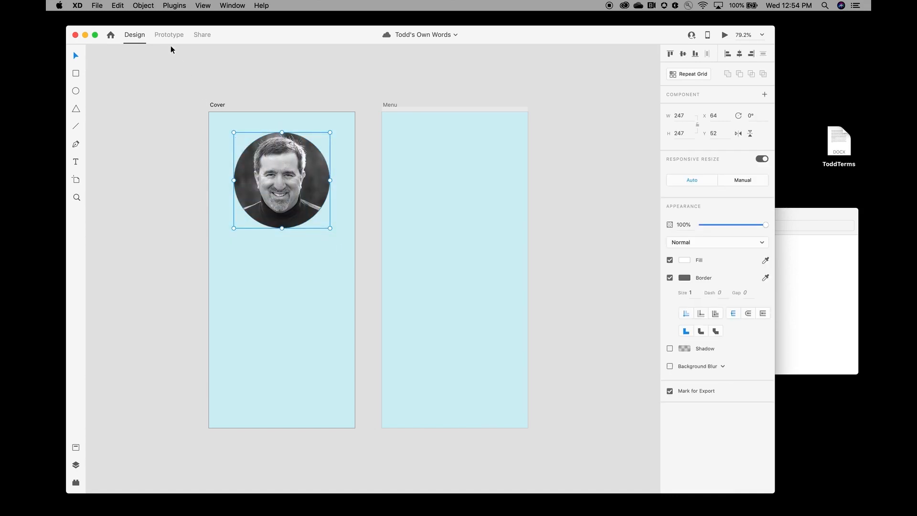
{"action": "left_click", "coordinate": [143, 6]}
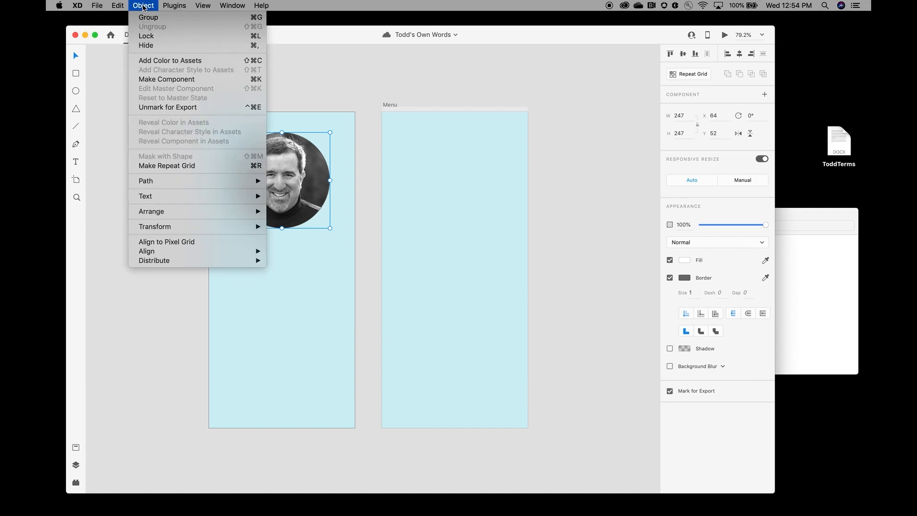
{"action": "left_click", "coordinate": [187, 80]}
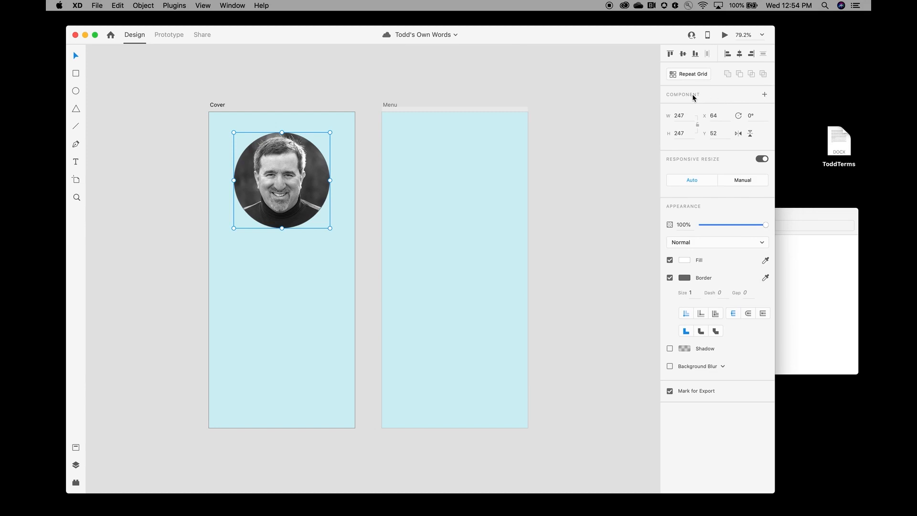
{"action": "double_click", "coordinate": [292, 209]}
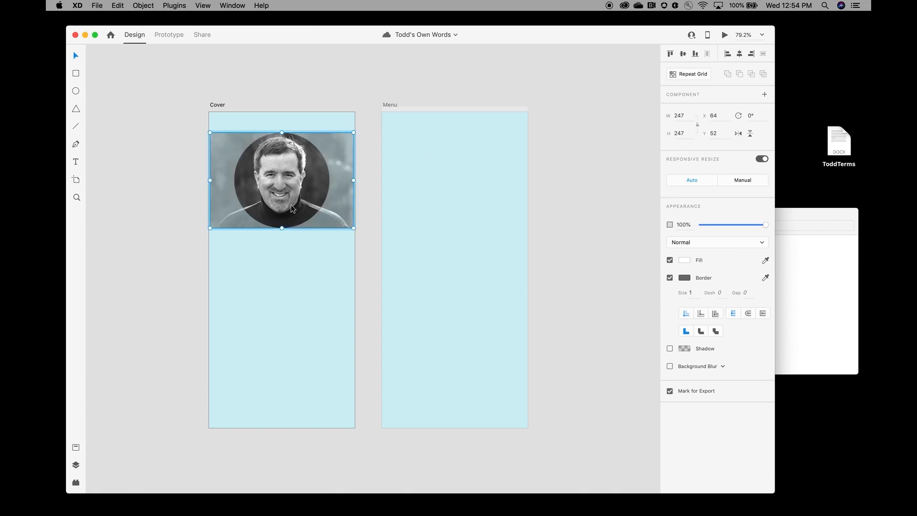
{"action": "left_click", "coordinate": [309, 126]}
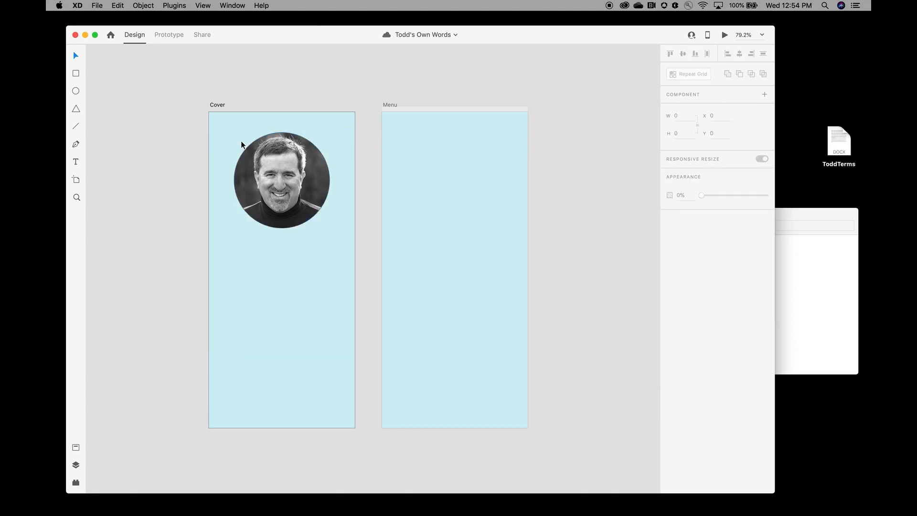
Step: Reselect the circular portrait, make it a master component, and save the document
{"action": "left_click", "coordinate": [264, 159]}
{"action": "left_click_drag", "start_coordinate": [219, 128], "coordinate": [349, 235]}
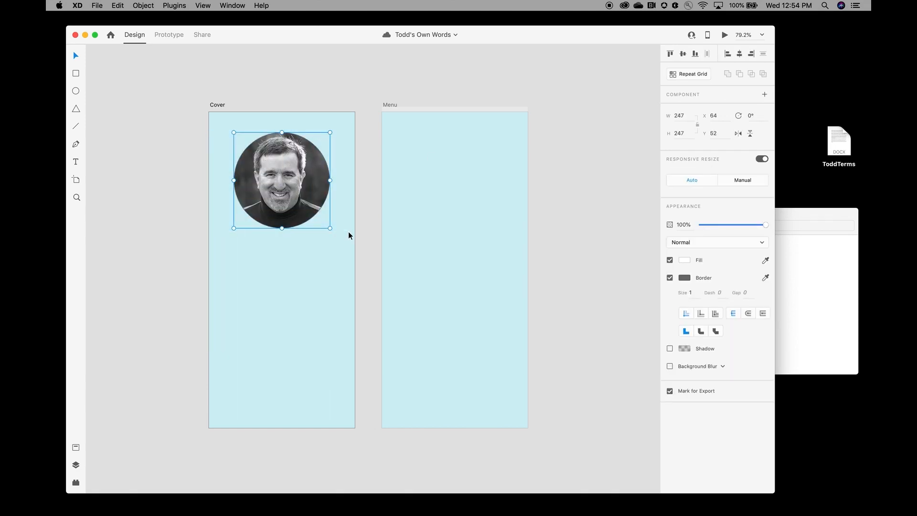
{"action": "left_click", "coordinate": [765, 94]}
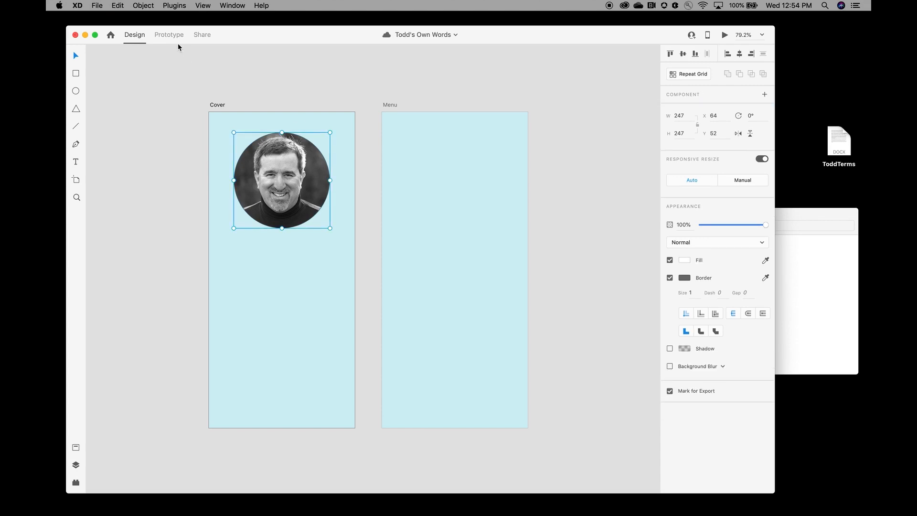
{"action": "left_click", "coordinate": [145, 5]}
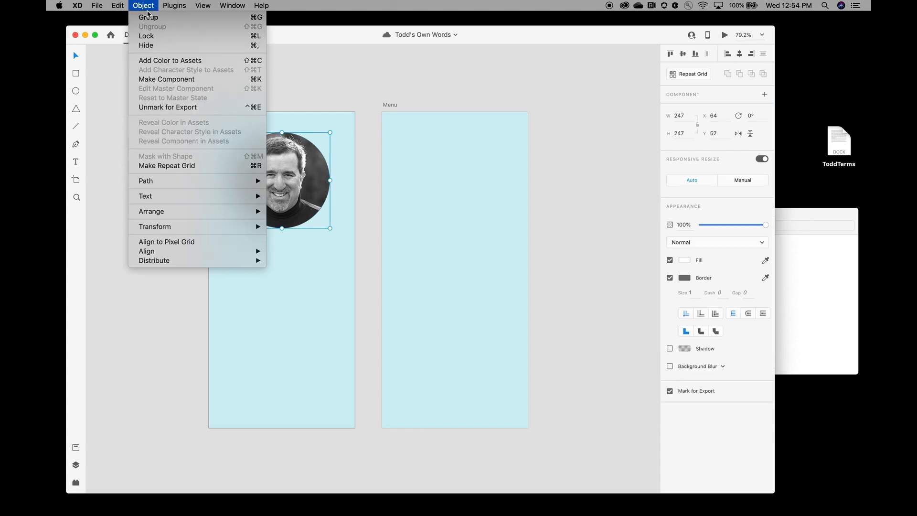
{"action": "left_click", "coordinate": [201, 83]}
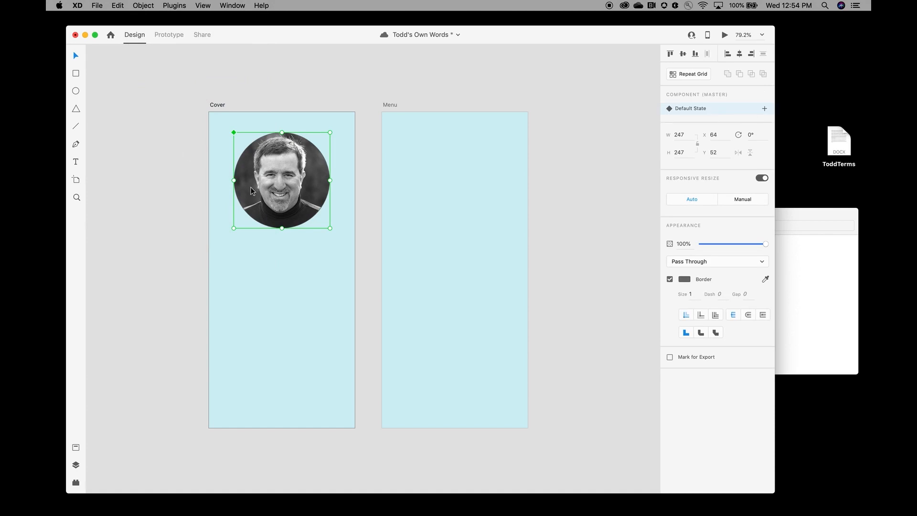
{"action": "key", "text": "super+s"}
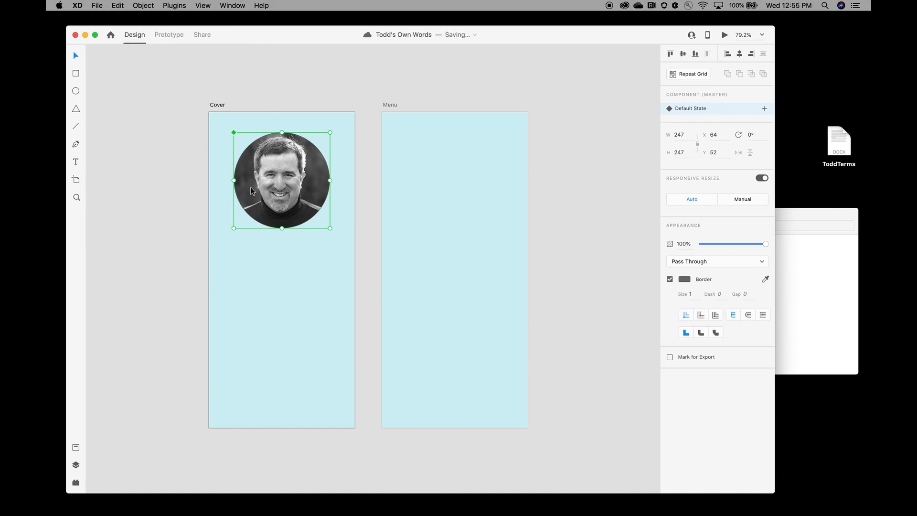
Step: Below the portrait, type the name, 'Pedagogical Evangelist', 'Adobe Creative Cloud' and 'Enterprise Solutions' lines
{"action": "left_click", "coordinate": [75, 162]}
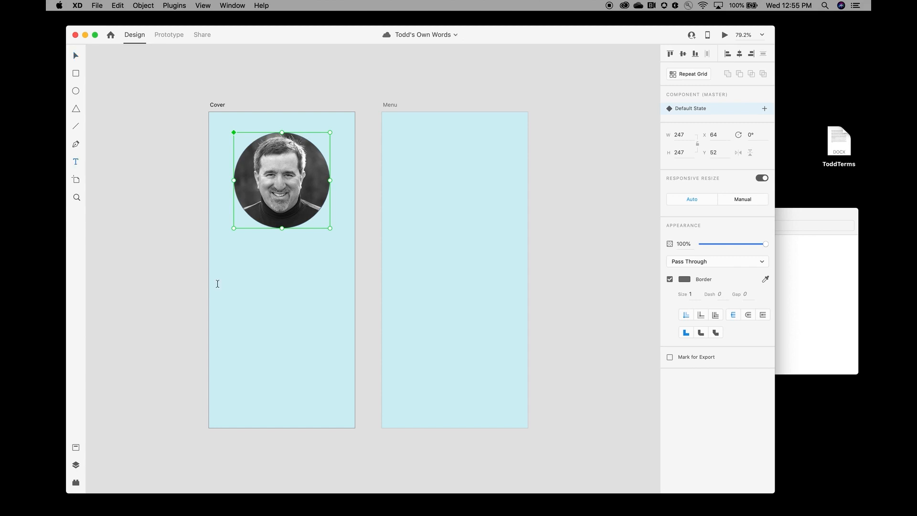
{"action": "left_click", "coordinate": [234, 265]}
{"action": "left_click", "coordinate": [235, 265]}
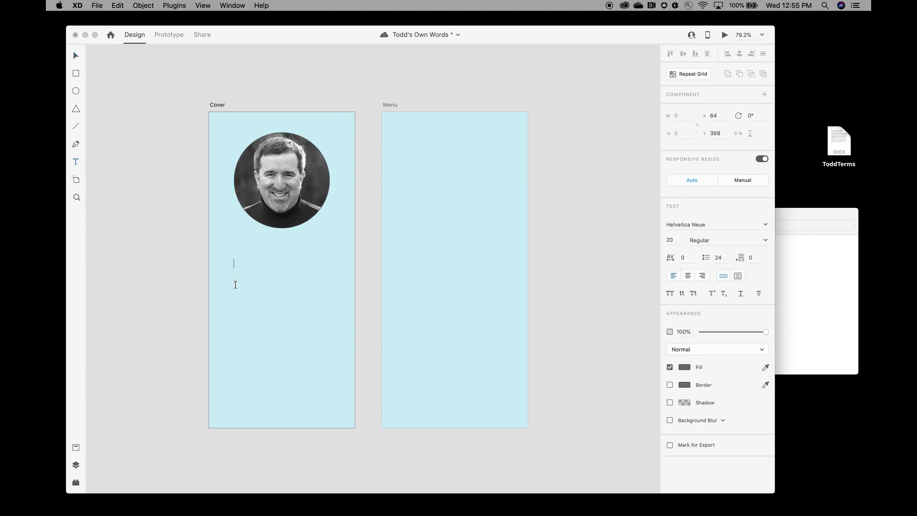
{"action": "type", "text": "Pedagogical"}
{"action": "type", "text": " Evan"}
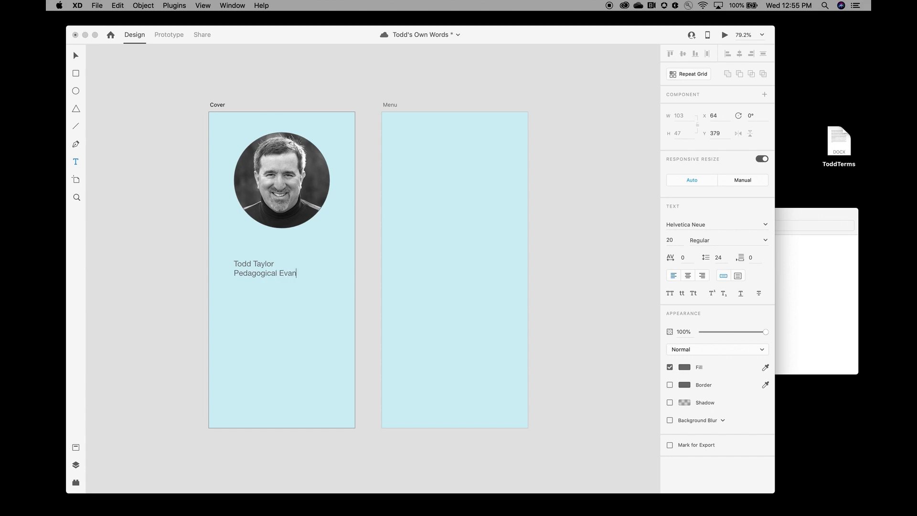
{"action": "type", "text": "gelistAdobe Creative CloudEnter"}
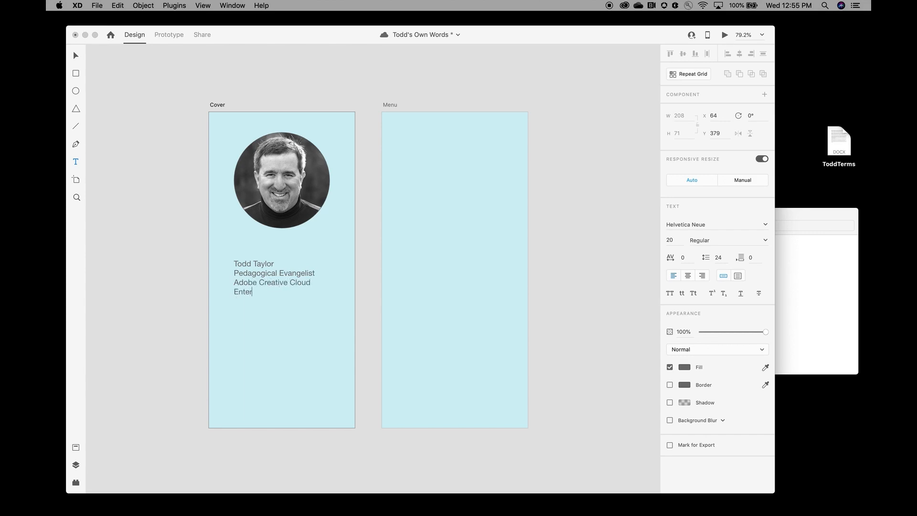
{"action": "type", "text": "prise Solutrions"}
{"action": "key", "text": "BackSpace"}
{"action": "key", "text": "BackSpace"}
{"action": "key", "text": "BackSpace"}
{"action": "key", "text": "BackSpace"}
{"action": "key", "text": "BackSpace"}
{"action": "type", "text": "ions"}
Step: Add a 'Higher Education' line, then the phone number and e-mail address on separate lines
{"action": "key", "text": "Return"}
{"action": "type", "text": "Higher Education"}
{"action": "key", "text": "Return"}
{"action": "key", "text": "Return"}
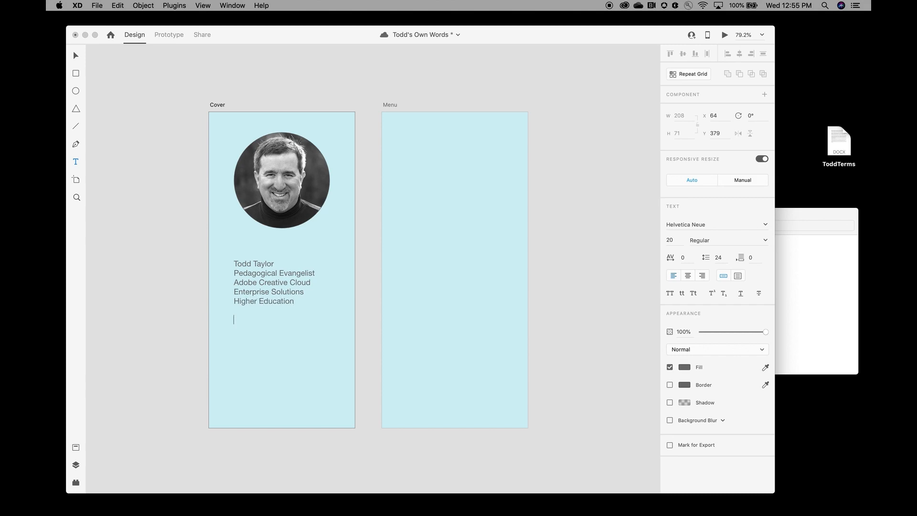
{"action": "key", "text": "Return"}
{"action": "key", "text": "Return"}
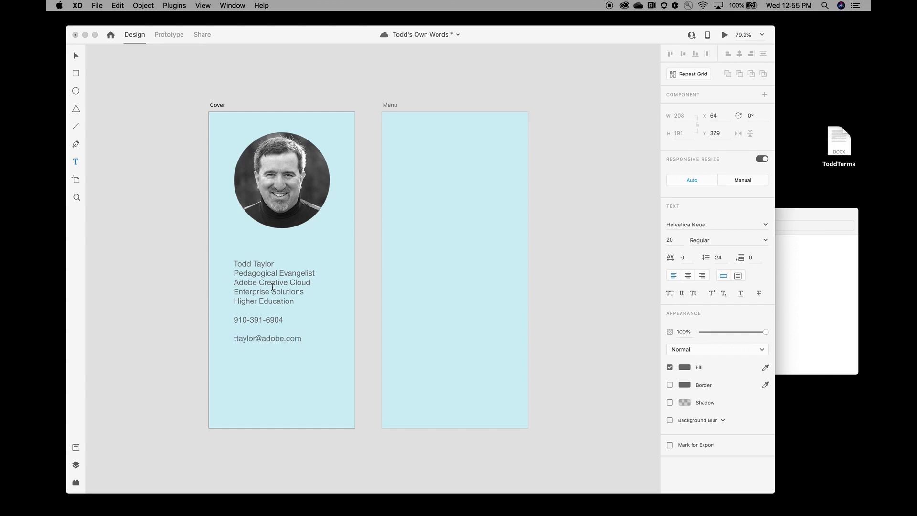
Step: Make all the contact text black
{"action": "triple_click", "coordinate": [271, 292]}
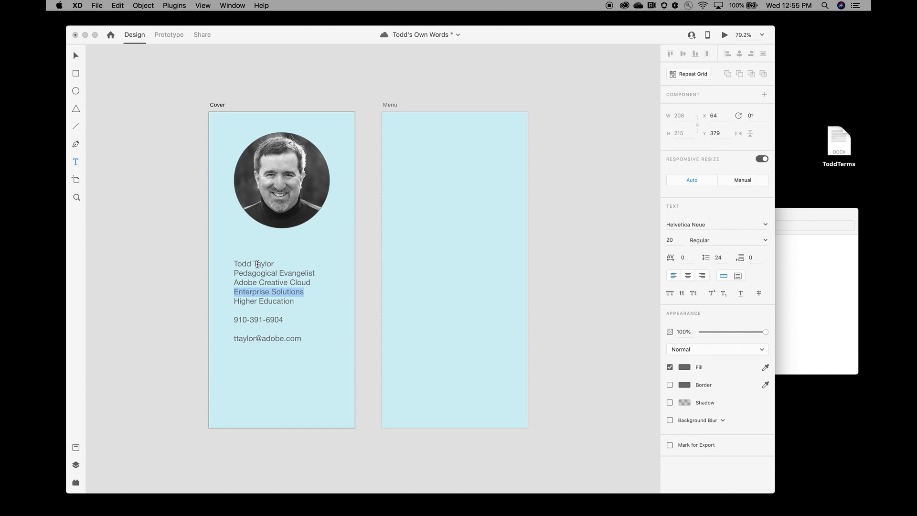
{"action": "key", "text": "super+a"}
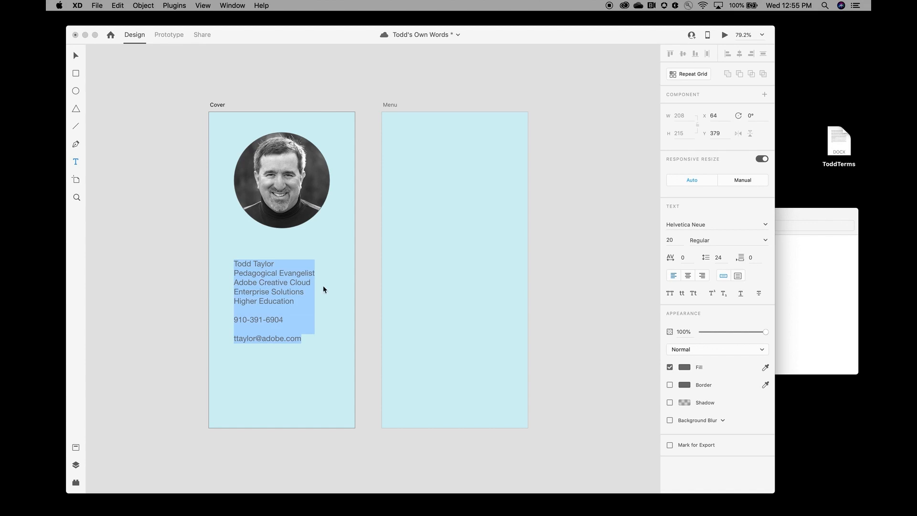
{"action": "left_click", "coordinate": [687, 370]}
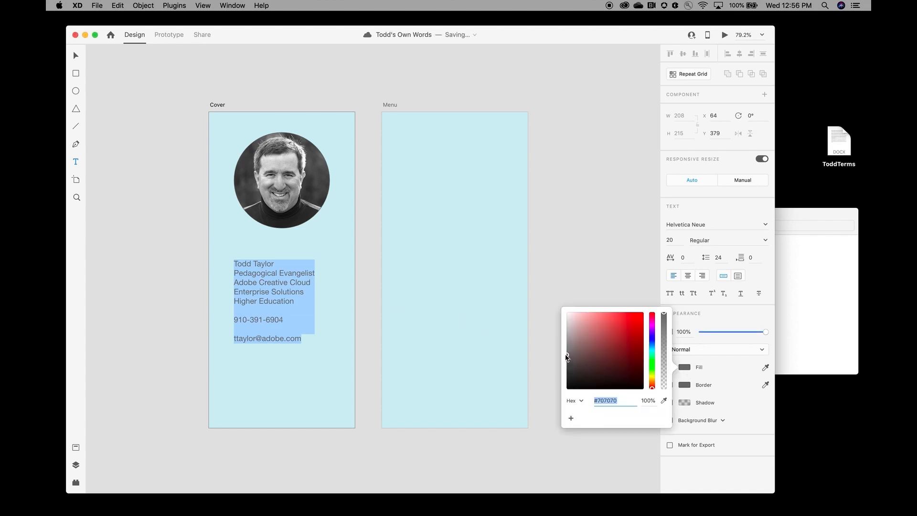
{"action": "left_click_drag", "start_coordinate": [568, 357], "coordinate": [569, 405]}
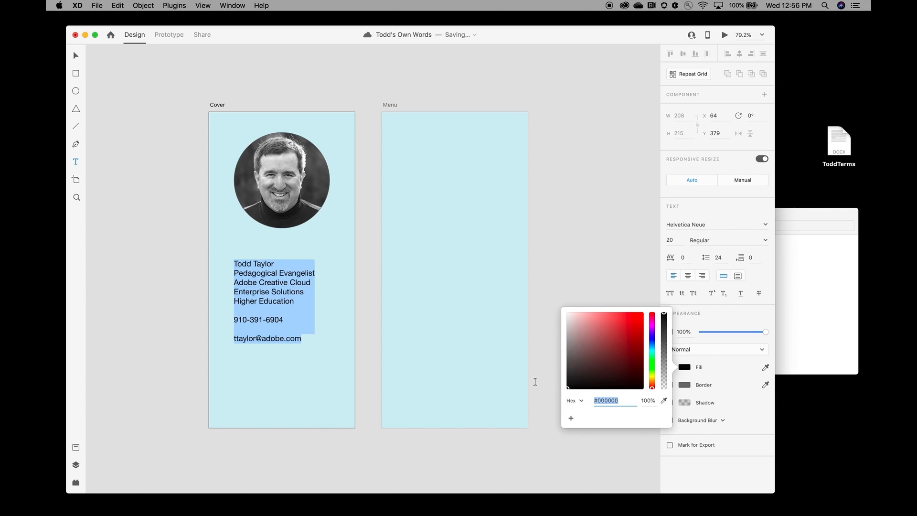
{"action": "left_click", "coordinate": [557, 268]}
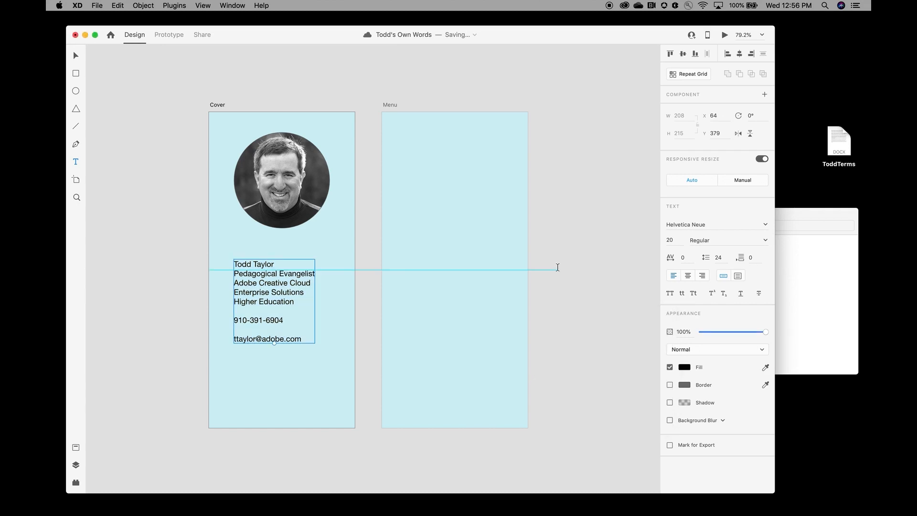
Step: Make the name on the first line bold
{"action": "double_click", "coordinate": [275, 302]}
{"action": "double_click", "coordinate": [276, 301]}
{"action": "triple_click", "coordinate": [269, 281]}
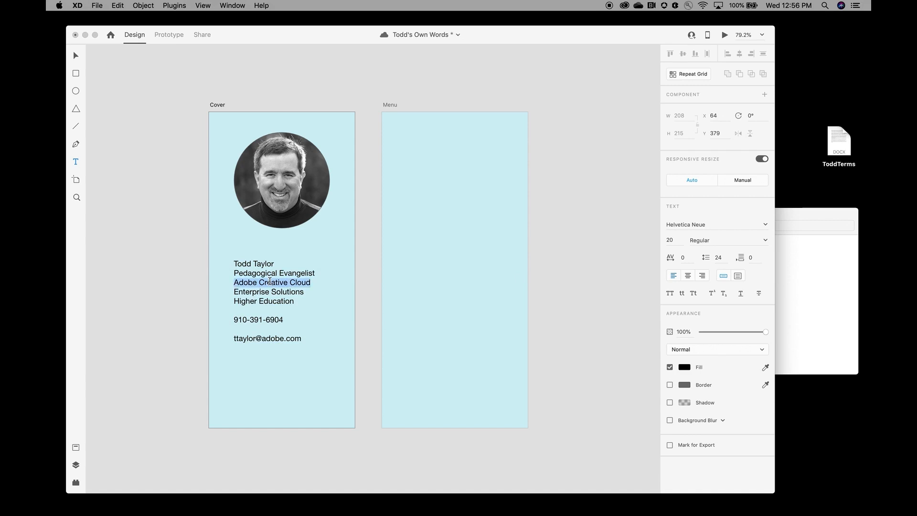
{"action": "key", "text": "super+a"}
{"action": "left_click", "coordinate": [270, 279]}
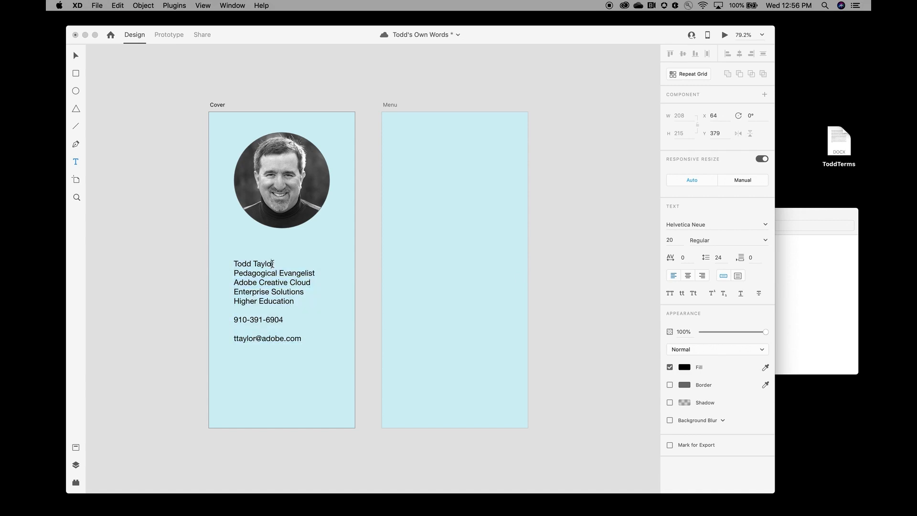
{"action": "left_click_drag", "start_coordinate": [275, 263], "coordinate": [232, 264]}
{"action": "left_click", "coordinate": [762, 242]}
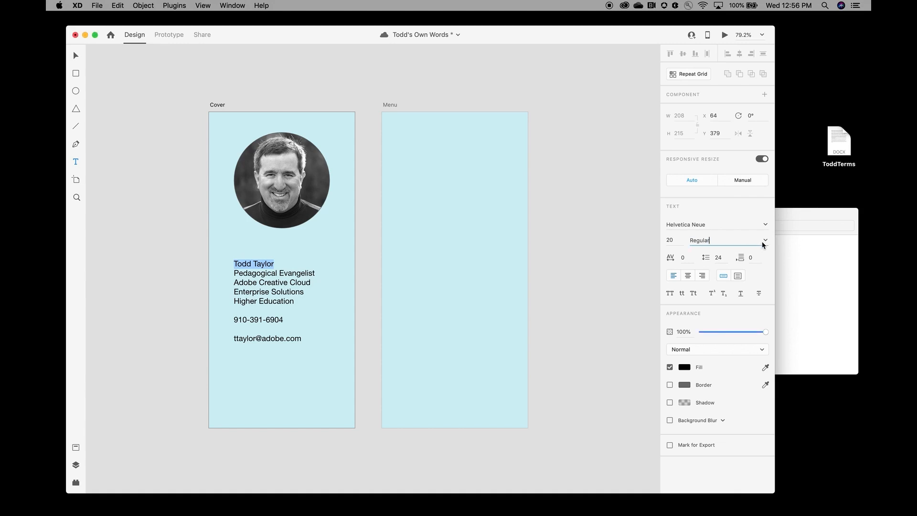
{"action": "left_click", "coordinate": [764, 242]}
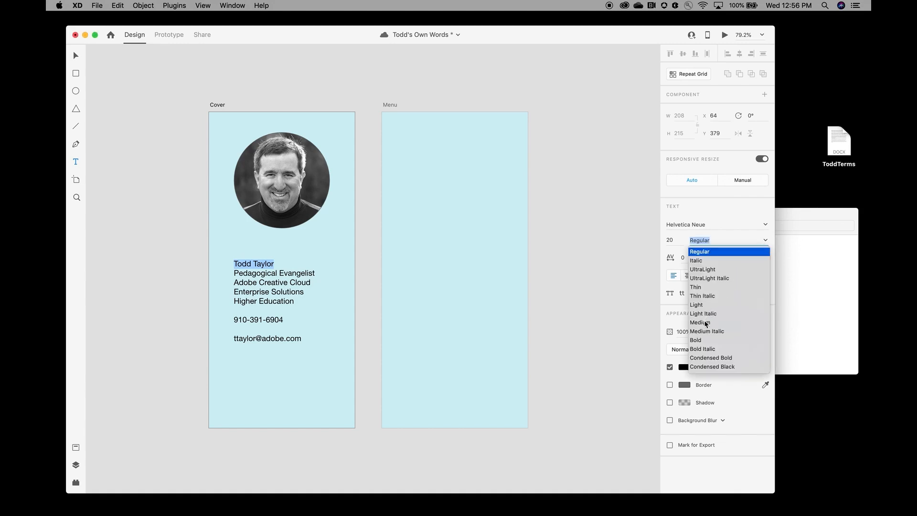
{"action": "left_click", "coordinate": [699, 340]}
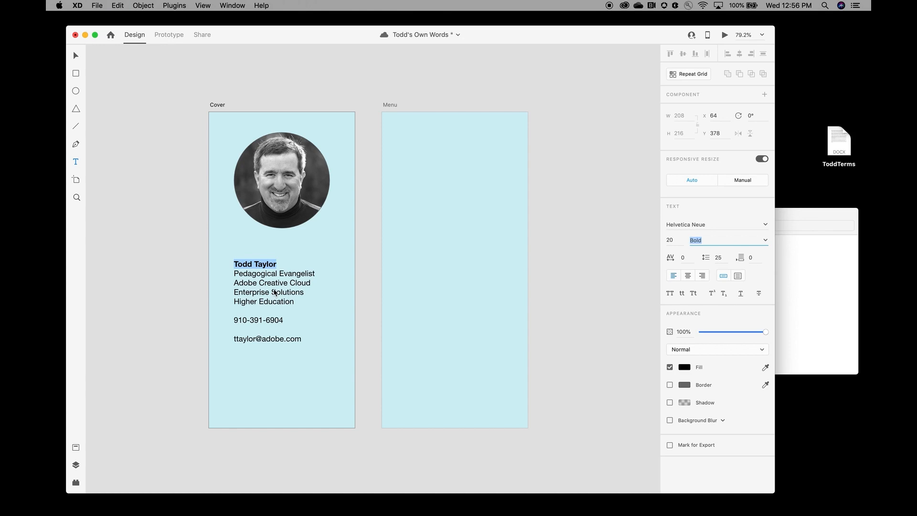
Step: Set the whole text block to font size 25 and move it up toward the portrait
{"action": "triple_click", "coordinate": [274, 291]}
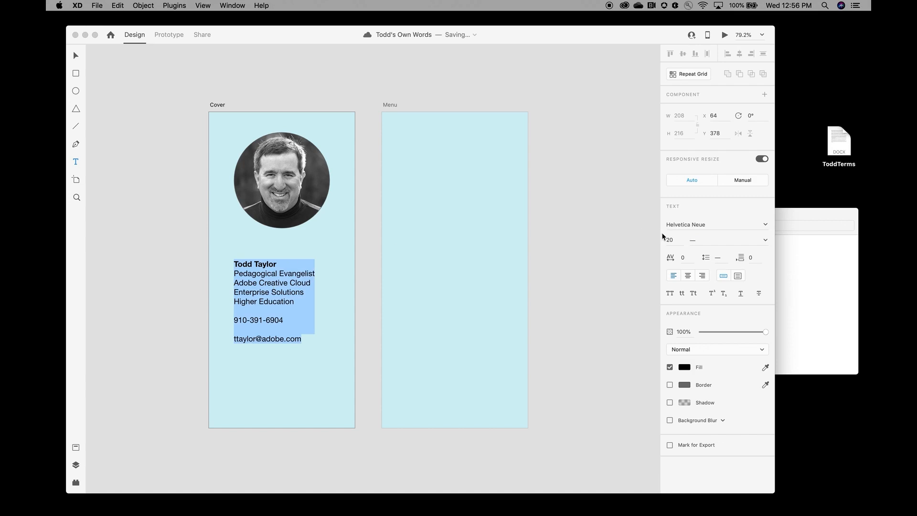
{"action": "left_click", "coordinate": [676, 241]}
{"action": "type", "text": "25"}
{"action": "key", "text": "Return"}
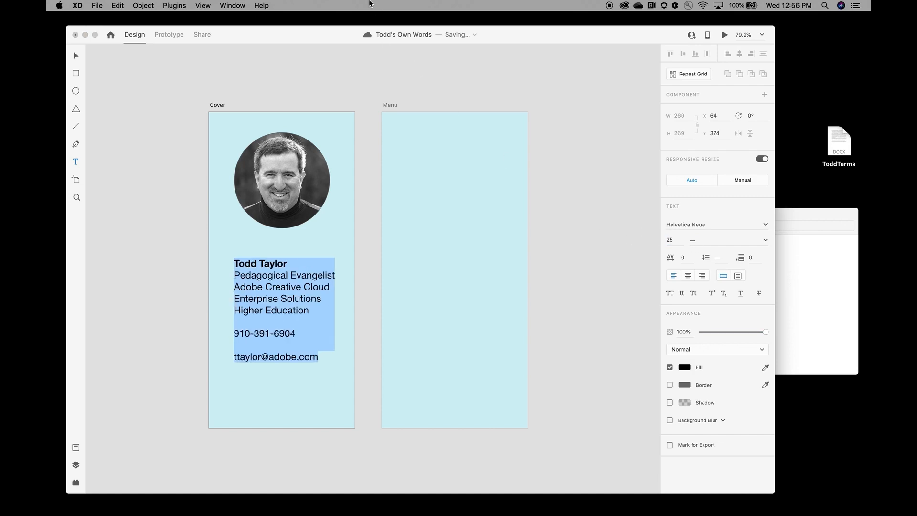
{"action": "left_click", "coordinate": [76, 56]}
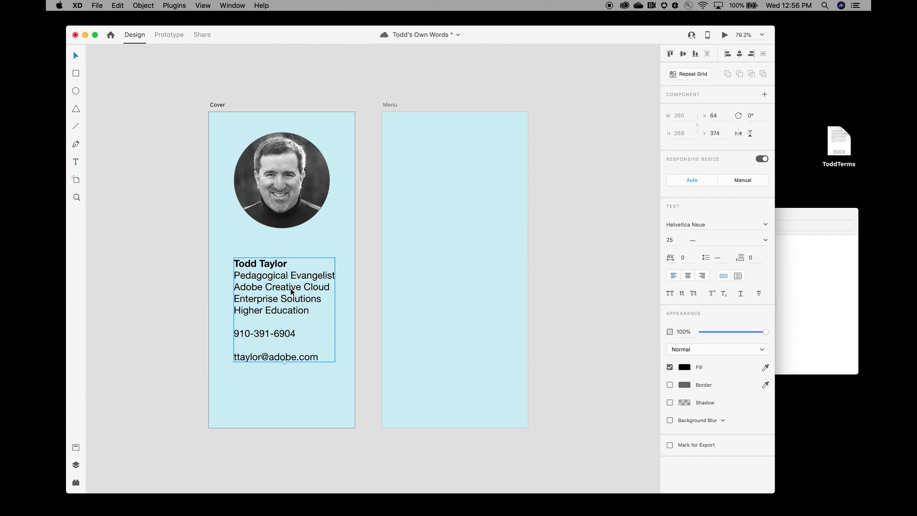
{"action": "mouse_move", "coordinate": [291, 289]}
{"action": "left_mouse_down"}
{"action": "mouse_move", "coordinate": [276, 274]}
{"action": "mouse_move", "coordinate": [297, 281]}
{"action": "mouse_move", "coordinate": [291, 276]}
{"action": "left_mouse_up"}
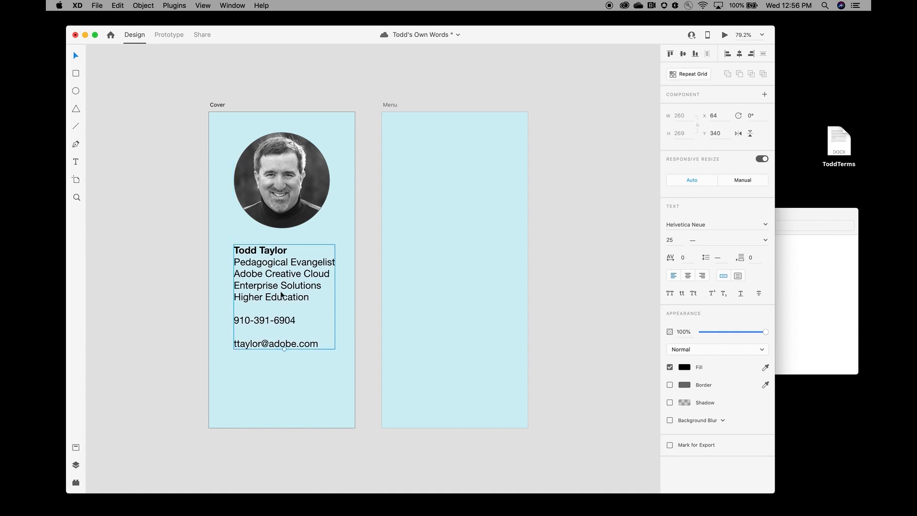
Step: Remove the blank line above the e-mail address and save the document
{"action": "left_click", "coordinate": [76, 161]}
{"action": "left_click", "coordinate": [235, 344]}
{"action": "left_click", "coordinate": [235, 345]}
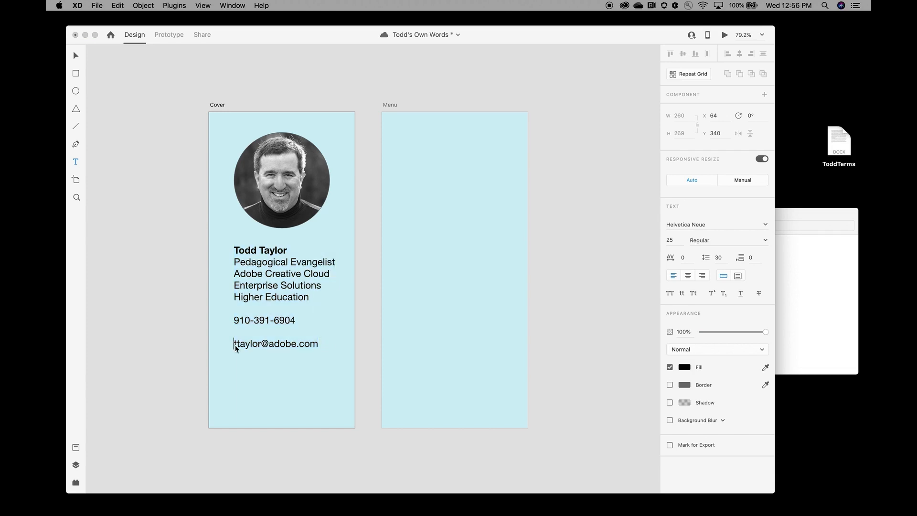
{"action": "key", "text": "BackSpace"}
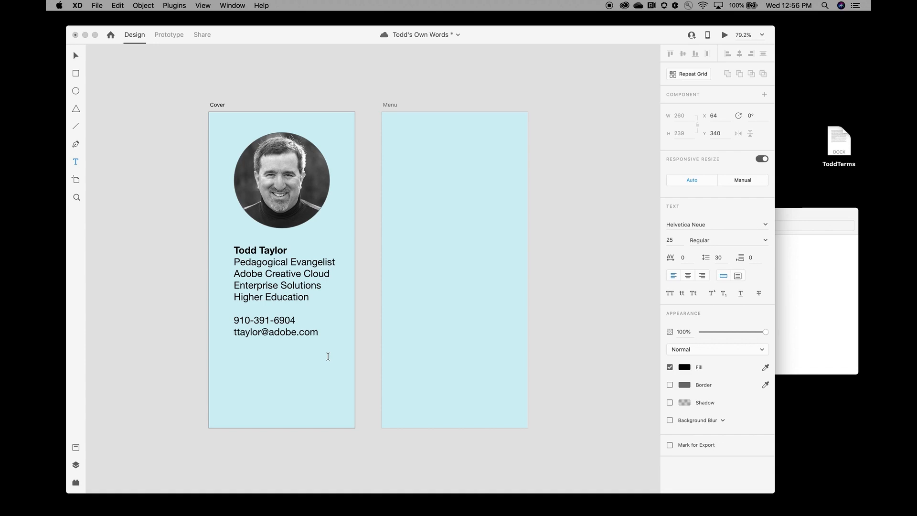
{"action": "key", "text": "super+s"}
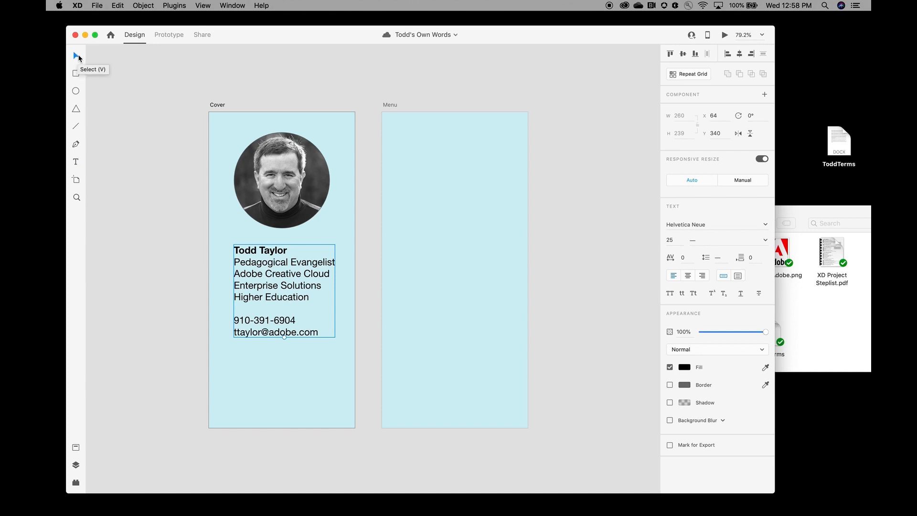
{"action": "left_click", "coordinate": [334, 417]}
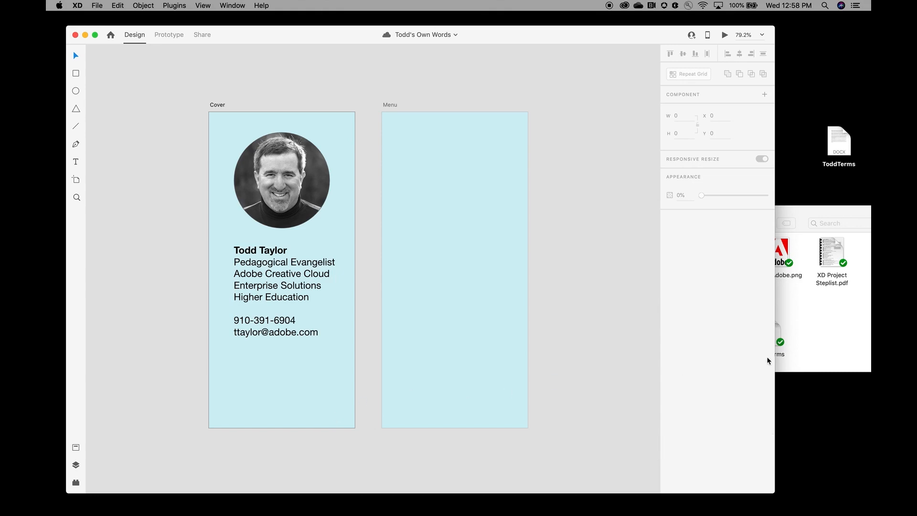
Step: Drop Long_Adobe.png onto the Cover, align it under the contact text, and scale it down
{"action": "left_click", "coordinate": [813, 338]}
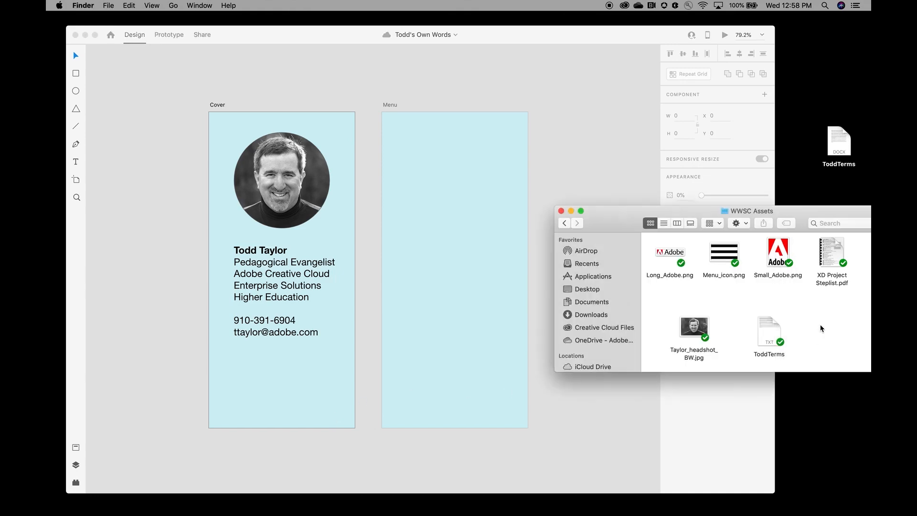
{"action": "left_click_drag", "start_coordinate": [671, 253], "coordinate": [284, 388]}
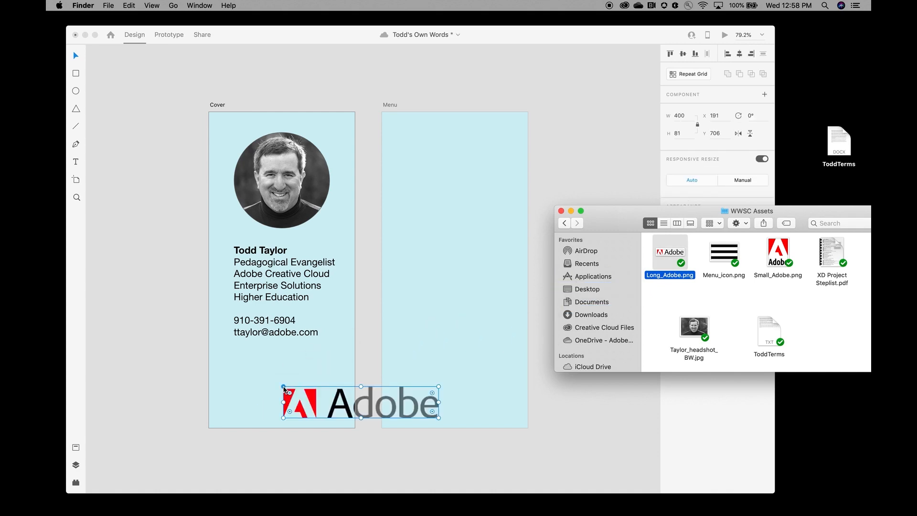
{"action": "left_click", "coordinate": [347, 405]}
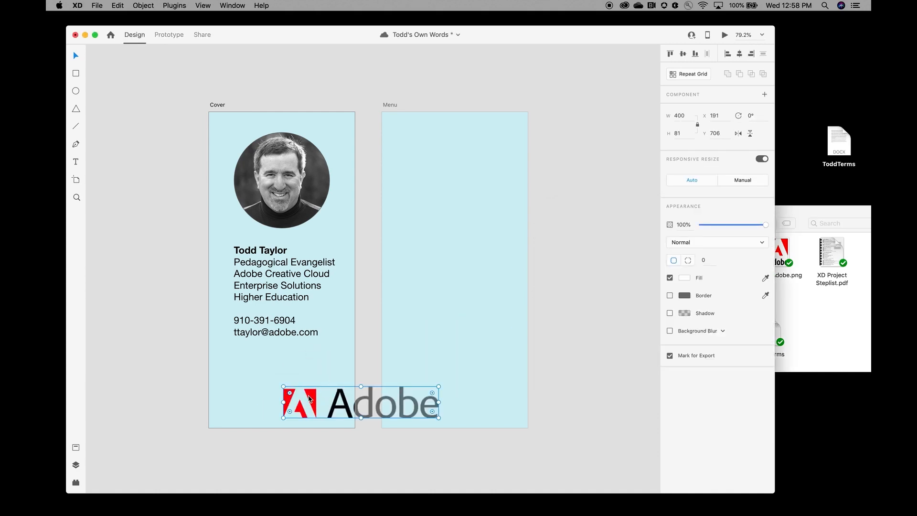
{"action": "left_click_drag", "start_coordinate": [308, 398], "coordinate": [265, 385]}
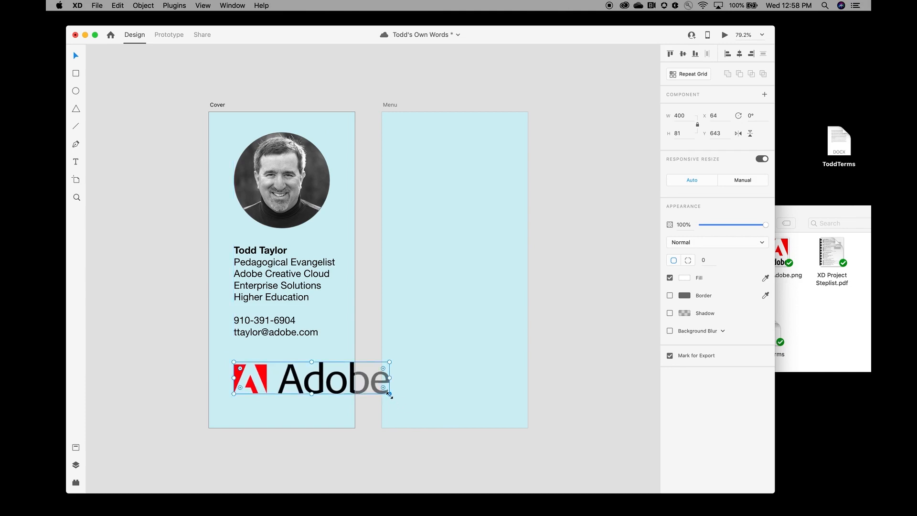
{"action": "left_click_drag", "start_coordinate": [389, 394], "coordinate": [335, 383]}
{"action": "left_click", "coordinate": [427, 479]}
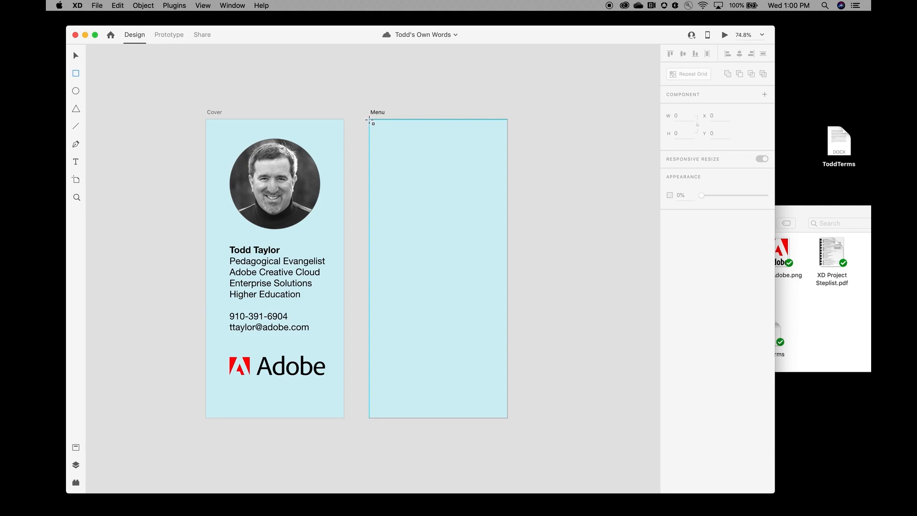
Step: Draw a borderless white 375 × 77 bar at X 0, Y 0 across the Menu artboard
{"action": "mouse_move", "coordinate": [369, 119]}
{"action": "left_mouse_down"}
{"action": "mouse_move", "coordinate": [410, 142]}
{"action": "mouse_move", "coordinate": [506, 148]}
{"action": "left_mouse_up"}
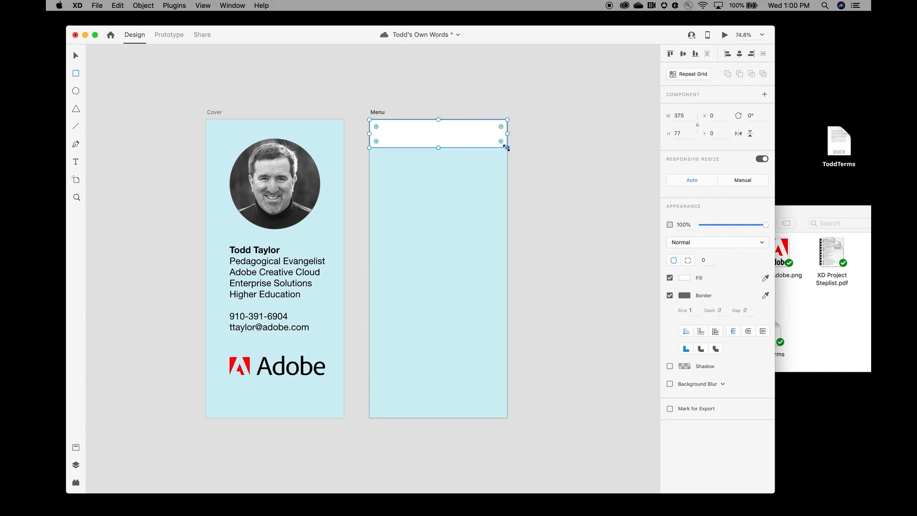
{"action": "left_click", "coordinate": [670, 295]}
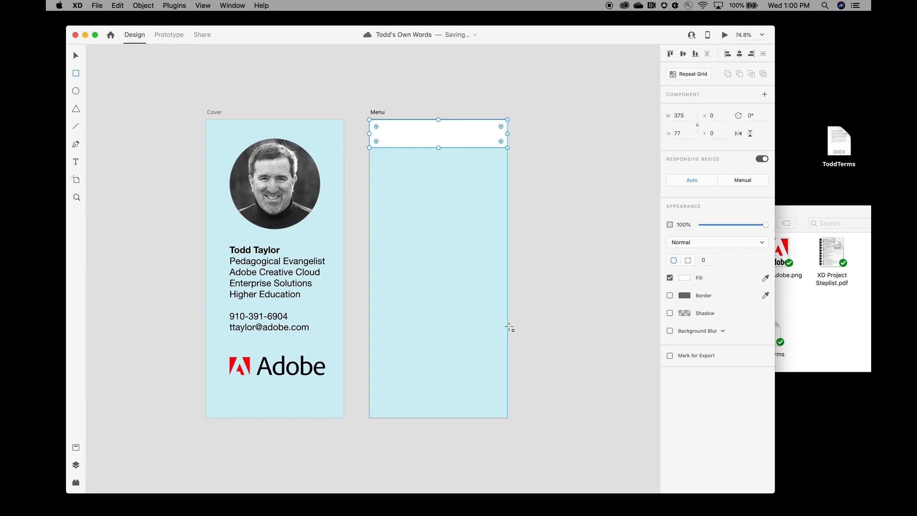
{"action": "left_click", "coordinate": [76, 59]}
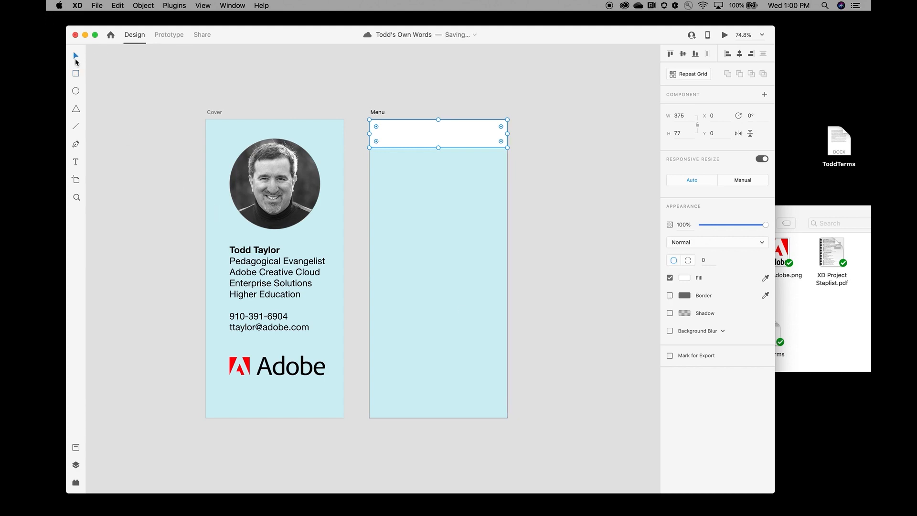
{"action": "left_click", "coordinate": [274, 166]}
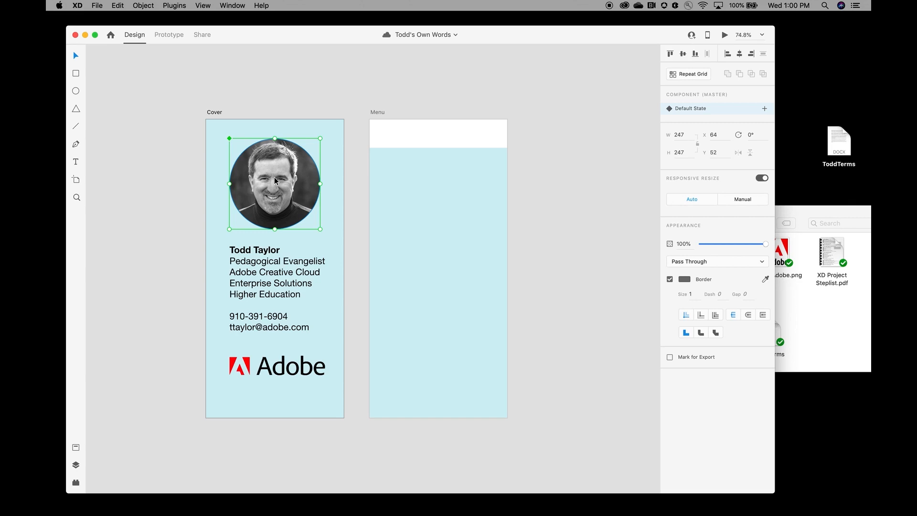
Step: Copy the round headshot onto the Menu artboard and shrink it to 59 × 59 at the header's right end
{"action": "left_click", "coordinate": [118, 6]}
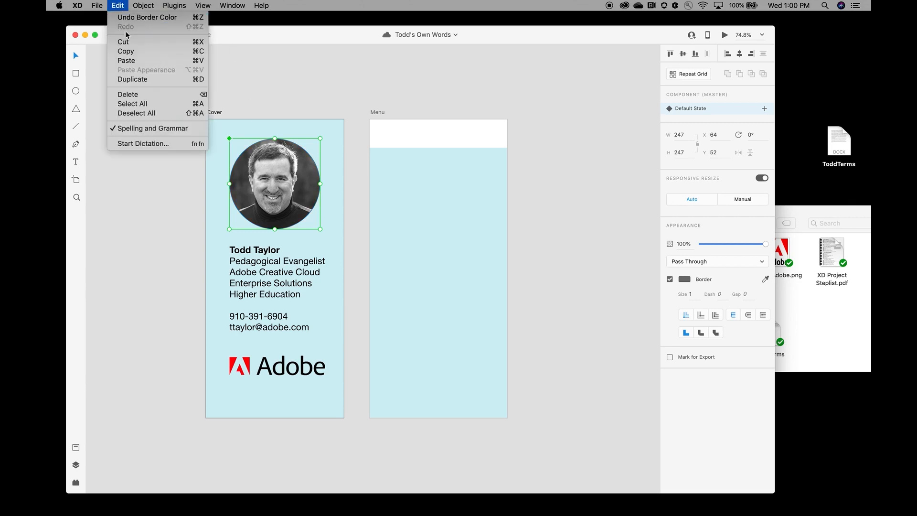
{"action": "left_click", "coordinate": [136, 51]}
{"action": "left_click", "coordinate": [440, 292]}
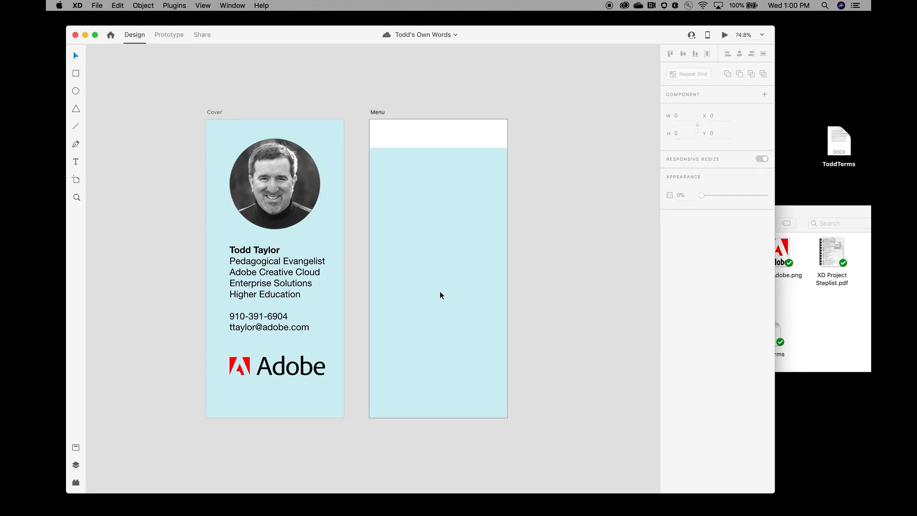
{"action": "left_click", "coordinate": [118, 6]}
{"action": "left_click", "coordinate": [154, 61]}
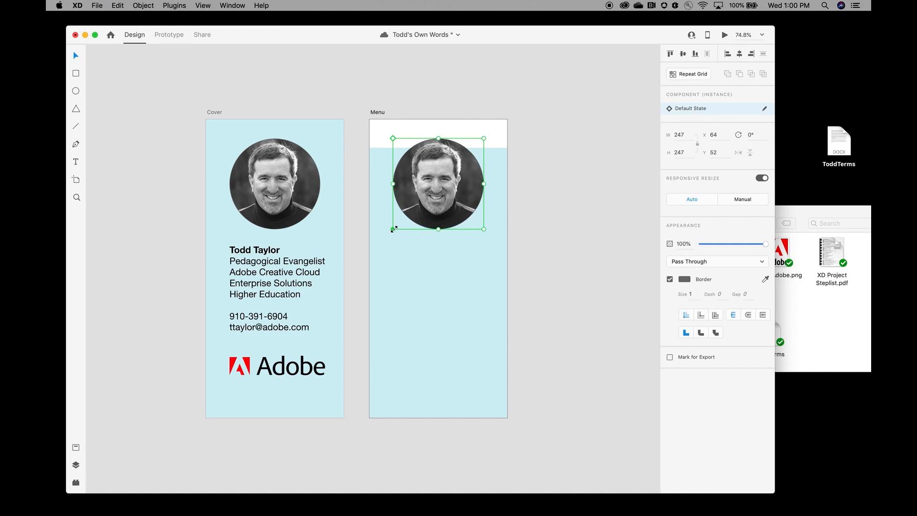
{"action": "left_click_drag", "start_coordinate": [394, 230], "coordinate": [489, 137]}
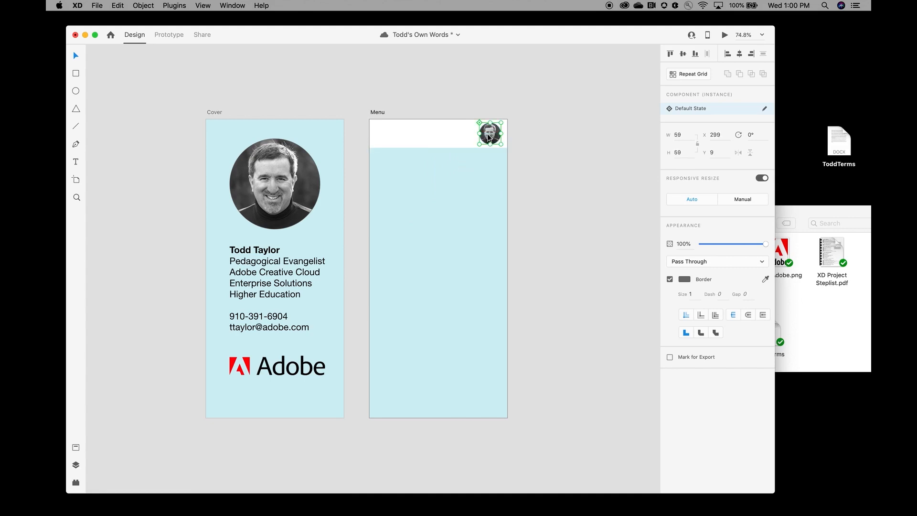
{"action": "left_click", "coordinate": [534, 207]}
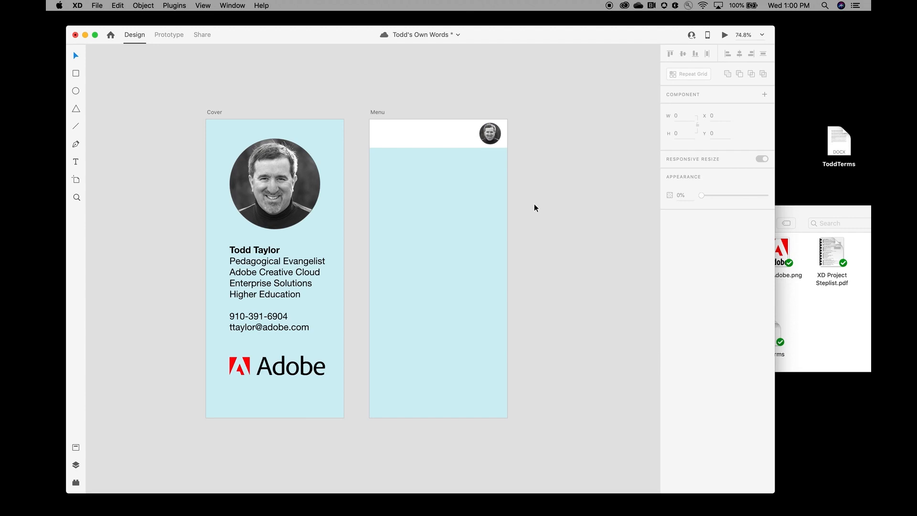
{"action": "left_click", "coordinate": [806, 311]}
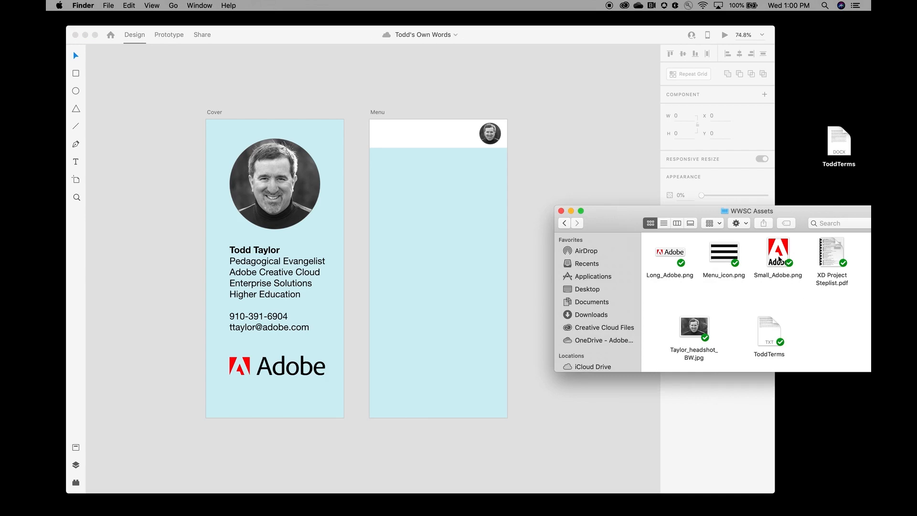
Step: Place Small_Adobe.png on the Menu artboard and shrink it to 39 × 54 in the header's left end
{"action": "left_click_drag", "start_coordinate": [778, 259], "coordinate": [432, 256]}
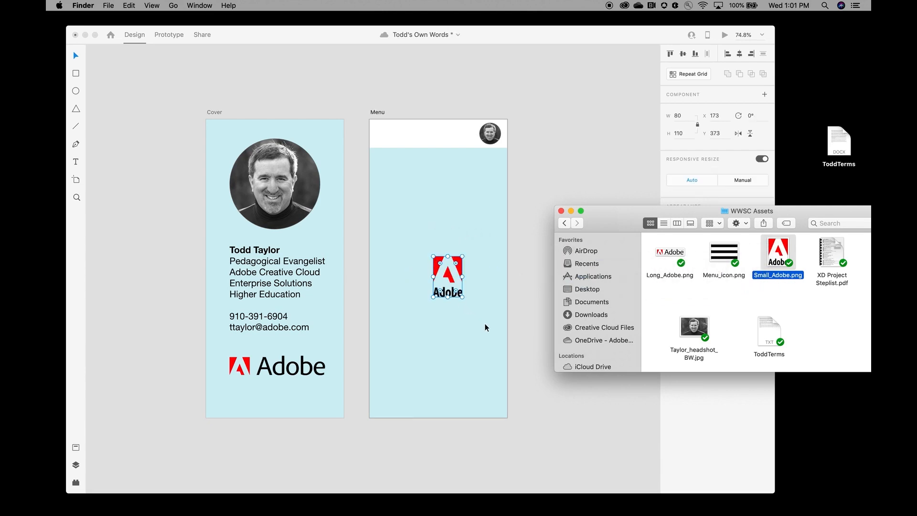
{"action": "left_click", "coordinate": [462, 299]}
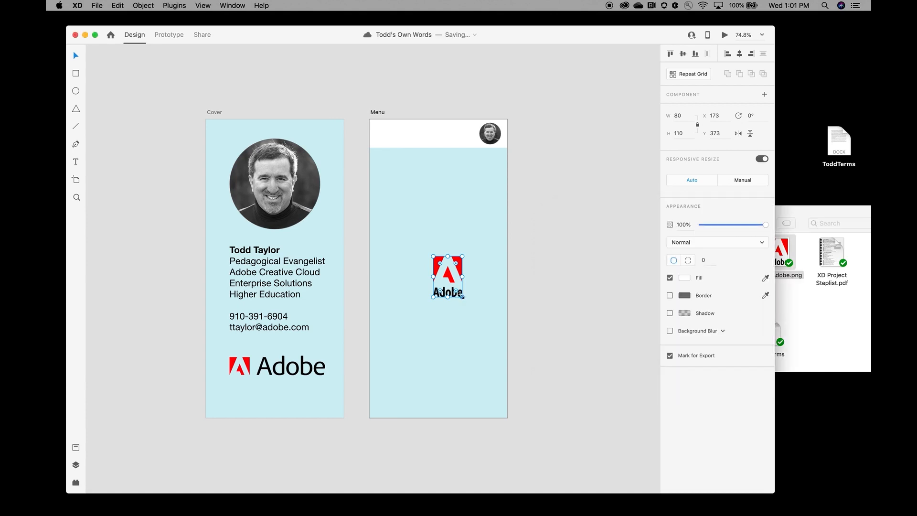
{"action": "left_click", "coordinate": [479, 309]}
{"action": "left_click", "coordinate": [457, 282]}
{"action": "left_click_drag", "start_coordinate": [462, 296], "coordinate": [384, 134]}
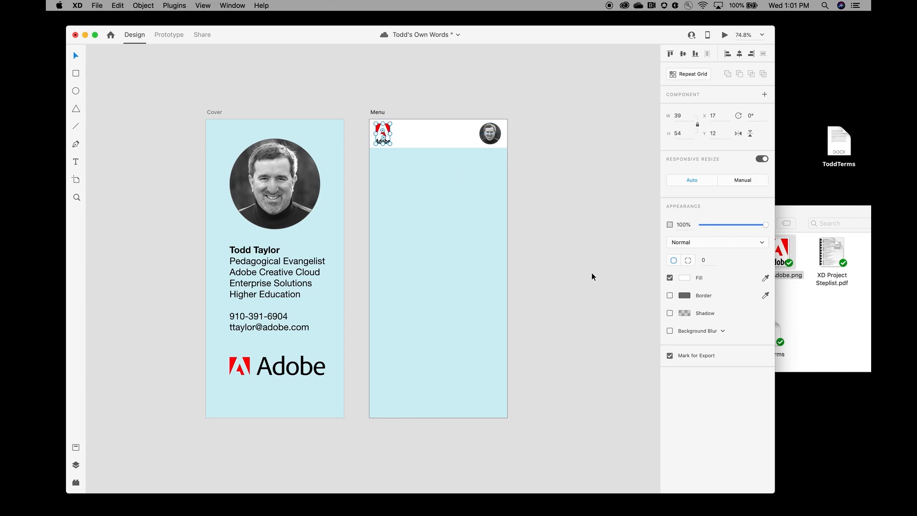
{"action": "left_click", "coordinate": [630, 277]}
{"action": "left_click", "coordinate": [802, 329]}
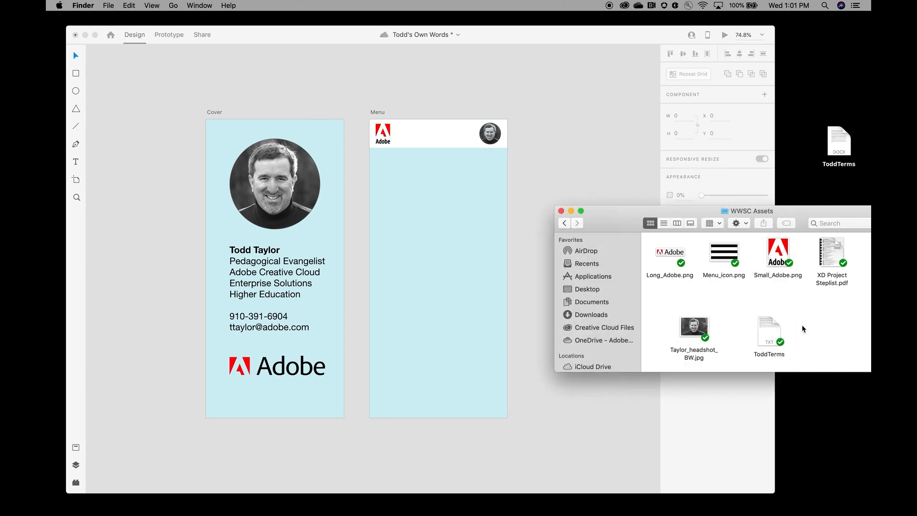
Step: Add Menu_icon.png to the Menu header at about 43 × 27, centred horizontally, and save
{"action": "left_click_drag", "start_coordinate": [727, 257], "coordinate": [451, 280]}
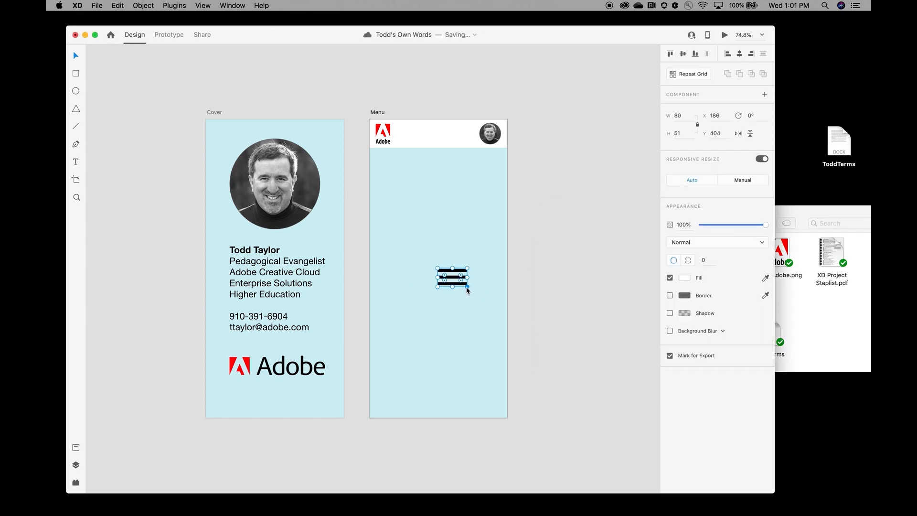
{"action": "left_click", "coordinate": [471, 289]}
{"action": "left_click", "coordinate": [476, 297]}
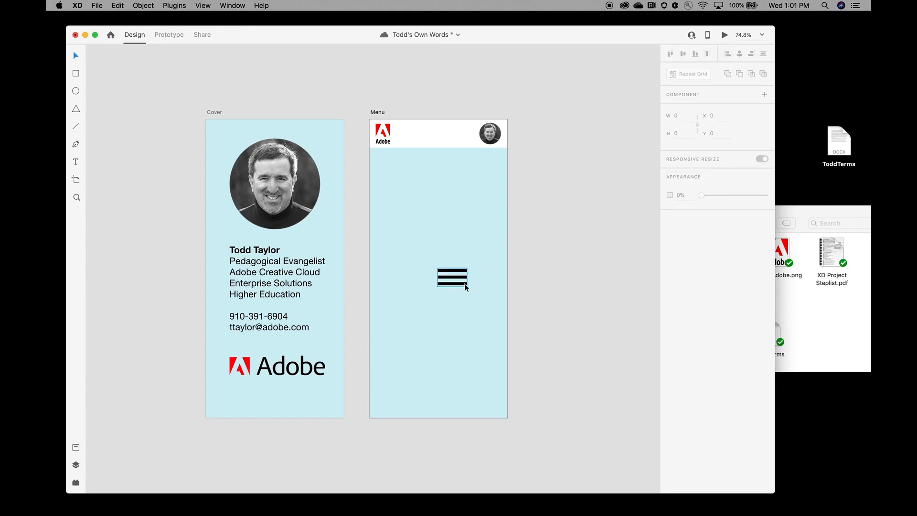
{"action": "left_click", "coordinate": [464, 282]}
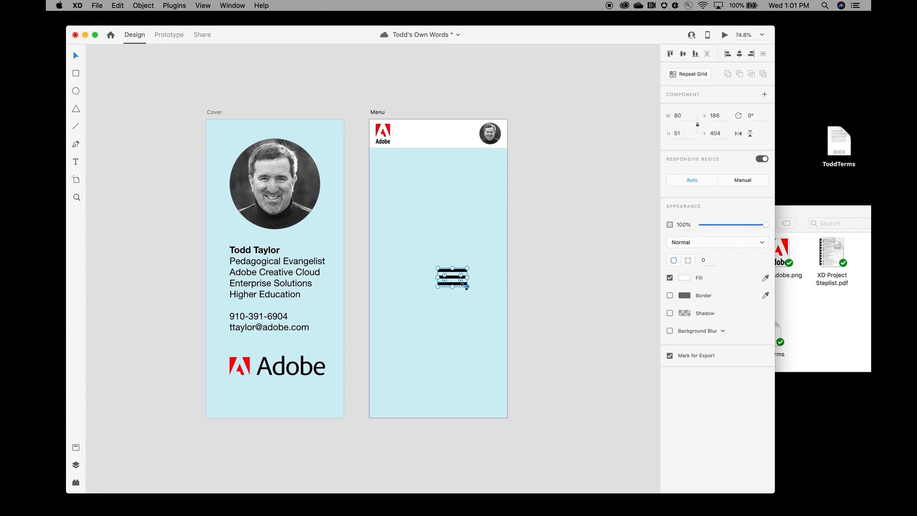
{"action": "left_click_drag", "start_coordinate": [467, 286], "coordinate": [436, 142]}
{"action": "left_click_drag", "start_coordinate": [436, 142], "coordinate": [428, 142]}
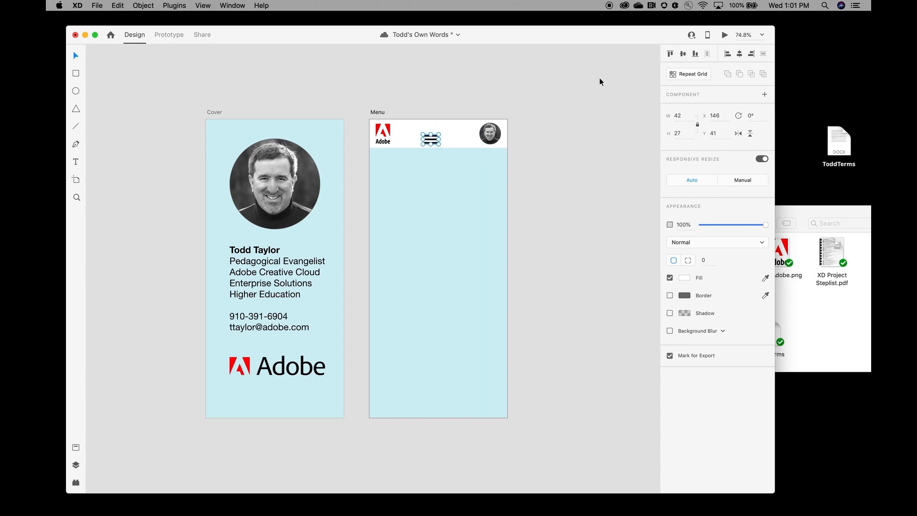
{"action": "left_click", "coordinate": [739, 54]}
{"action": "left_click", "coordinate": [575, 288]}
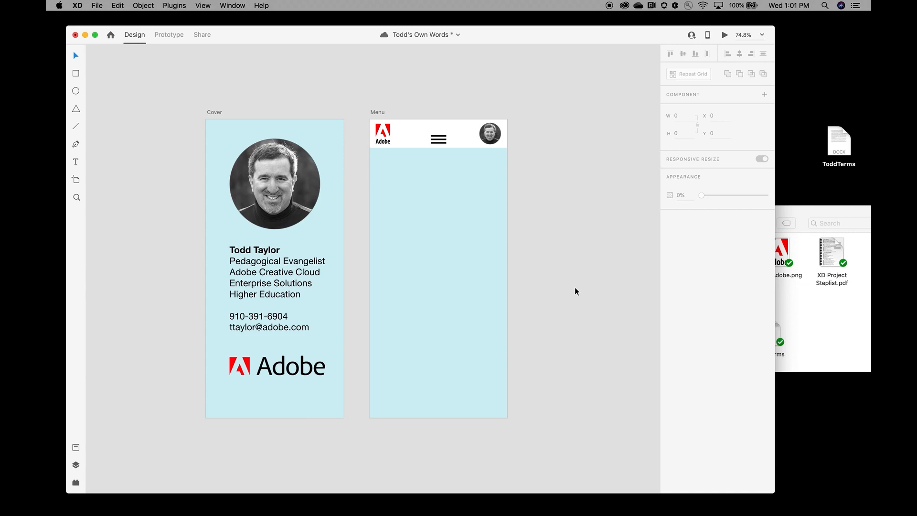
{"action": "key", "text": "super+s"}
Step: Select the bar, logo, menu icon and headshot in the Menu header and make them a component
{"action": "left_click_drag", "start_coordinate": [362, 124], "coordinate": [522, 144]}
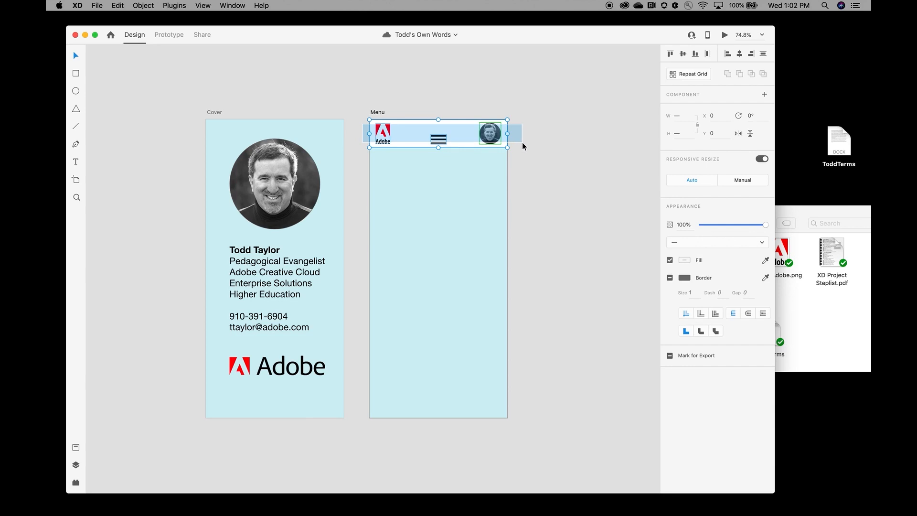
{"action": "left_click_drag", "start_coordinate": [522, 143], "coordinate": [522, 143]}
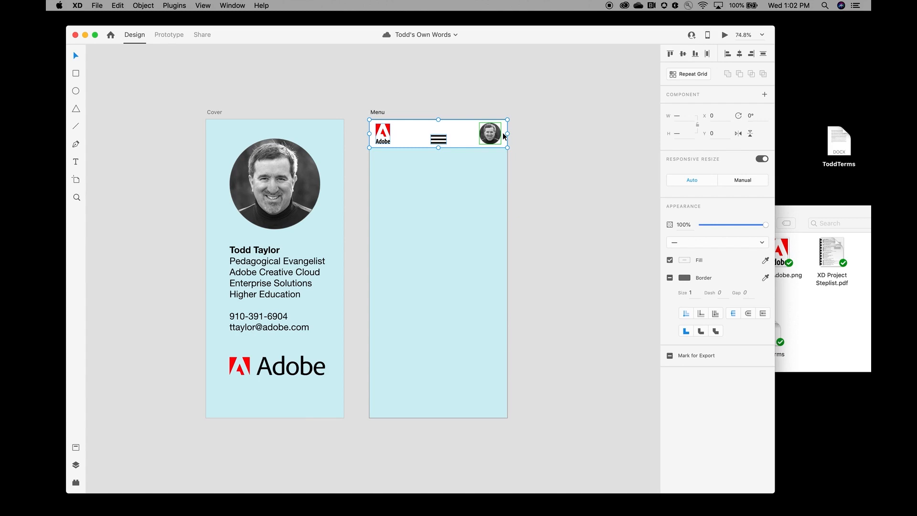
{"action": "left_click", "coordinate": [143, 5]}
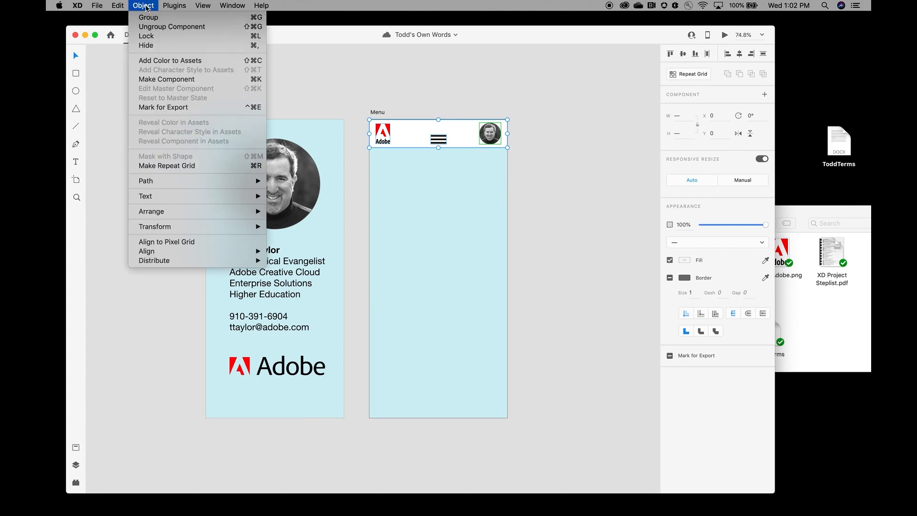
{"action": "left_click", "coordinate": [186, 80]}
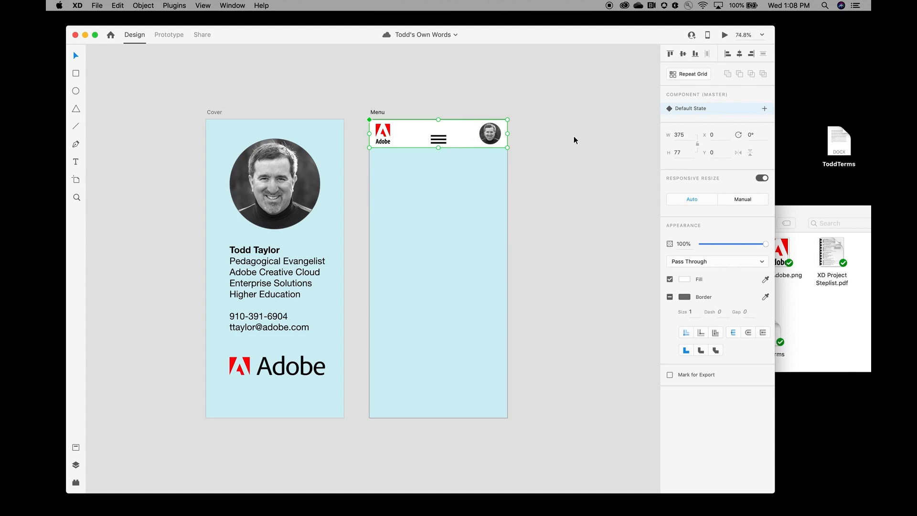
Step: Type a 'Communicate' text item below the Menu header and convert it into a repeat grid
{"action": "left_click", "coordinate": [76, 162]}
{"action": "left_click", "coordinate": [77, 56]}
{"action": "left_click", "coordinate": [77, 165]}
{"action": "left_click", "coordinate": [384, 187]}
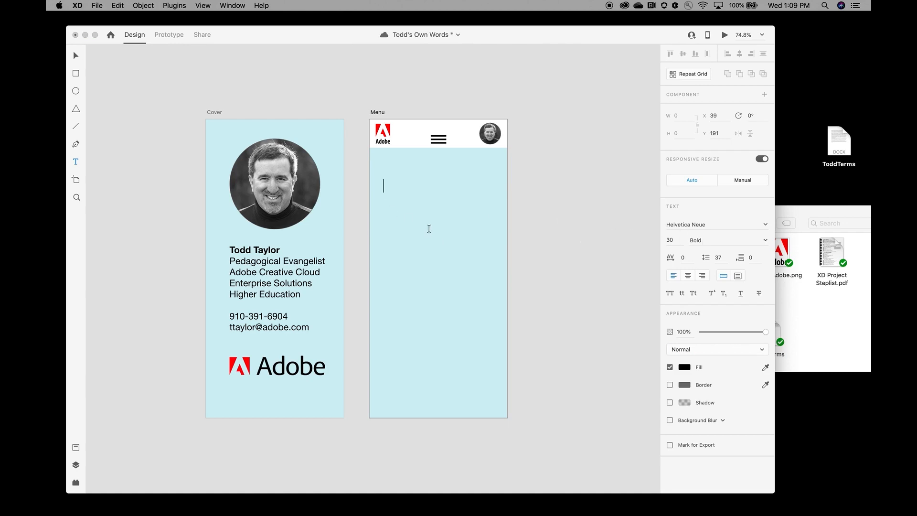
{"action": "key", "text": "super+s"}
{"action": "type", "text": "Communicate"}
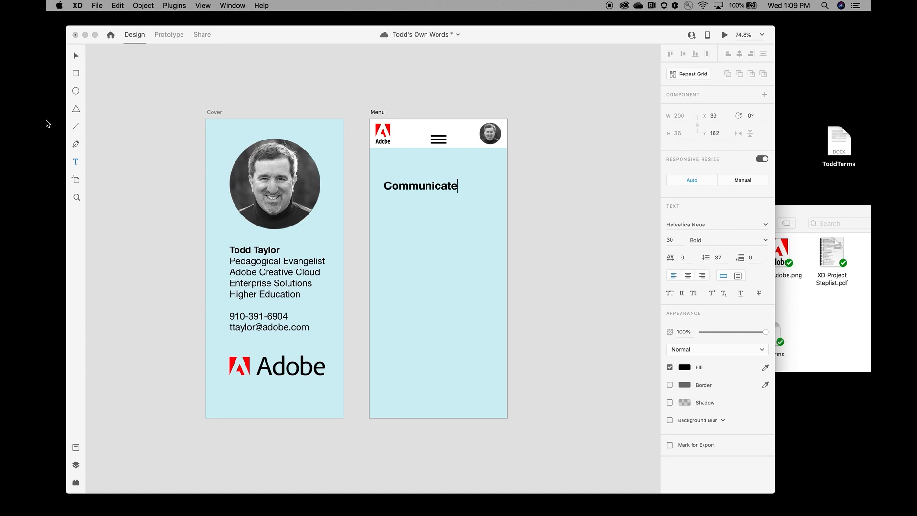
{"action": "left_click", "coordinate": [75, 55]}
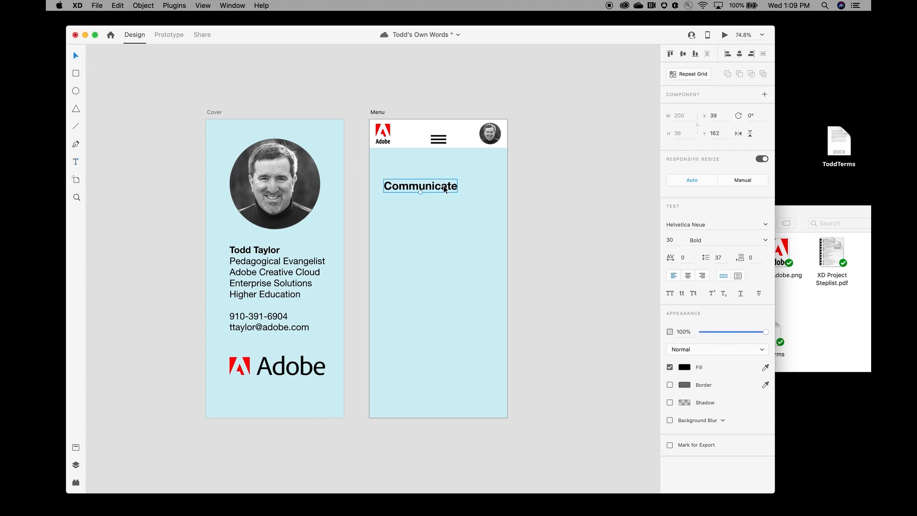
{"action": "left_click", "coordinate": [689, 75]}
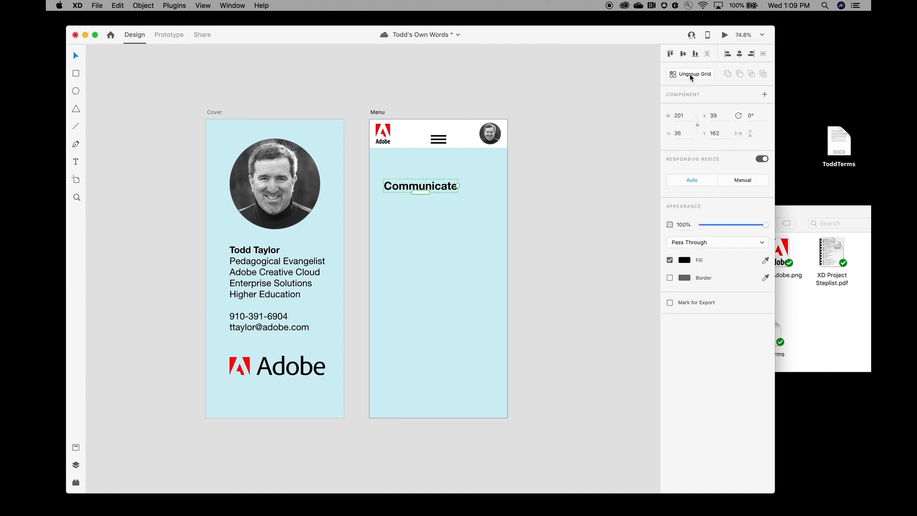
Step: Extend the Communicate repeat grid to six rows, widen it slightly, and increase row gaps to 40
{"action": "left_click_drag", "start_coordinate": [423, 193], "coordinate": [433, 302]}
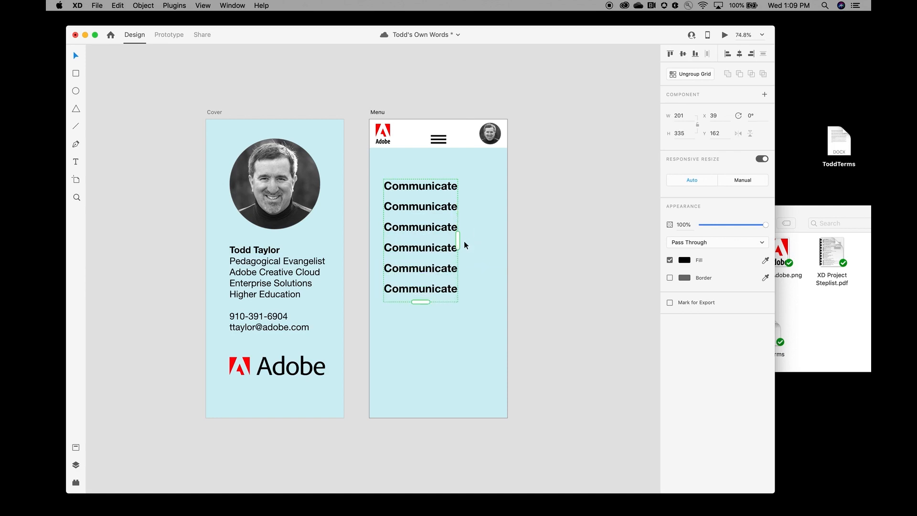
{"action": "mouse_move", "coordinate": [457, 240]}
{"action": "left_mouse_down"}
{"action": "mouse_move", "coordinate": [475, 242]}
{"action": "mouse_move", "coordinate": [465, 242]}
{"action": "left_mouse_up"}
{"action": "left_click_drag", "start_coordinate": [465, 242], "coordinate": [464, 243]}
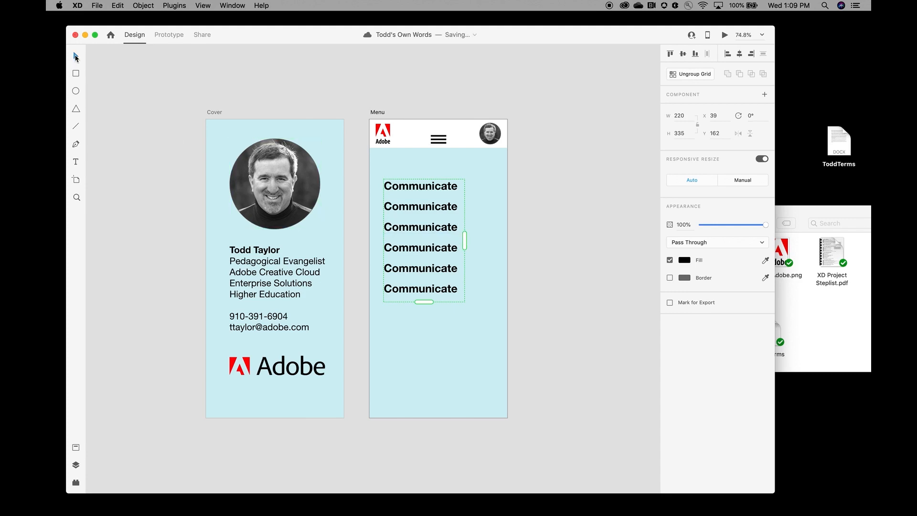
{"action": "mouse_move", "coordinate": [411, 196]}
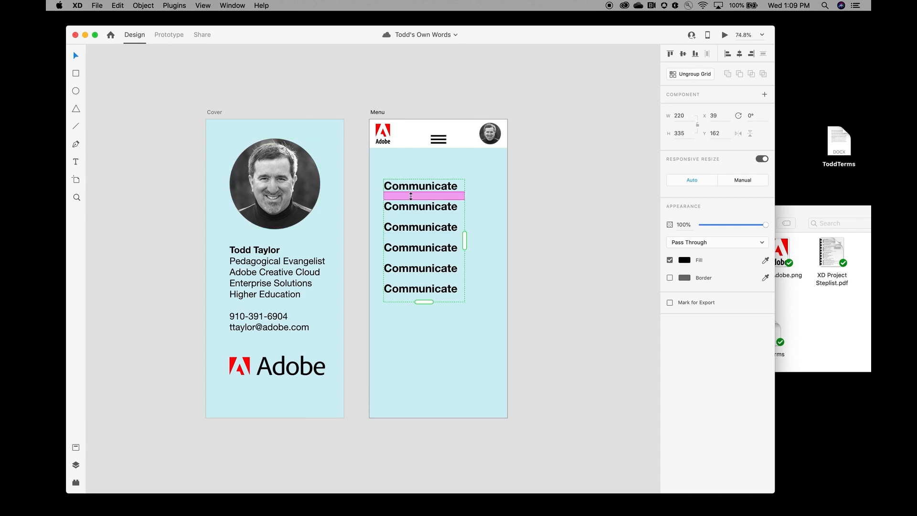
{"action": "mouse_move", "coordinate": [410, 196]}
{"action": "left_mouse_down"}
{"action": "mouse_move", "coordinate": [410, 215]}
{"action": "mouse_move", "coordinate": [410, 203]}
{"action": "left_mouse_up"}
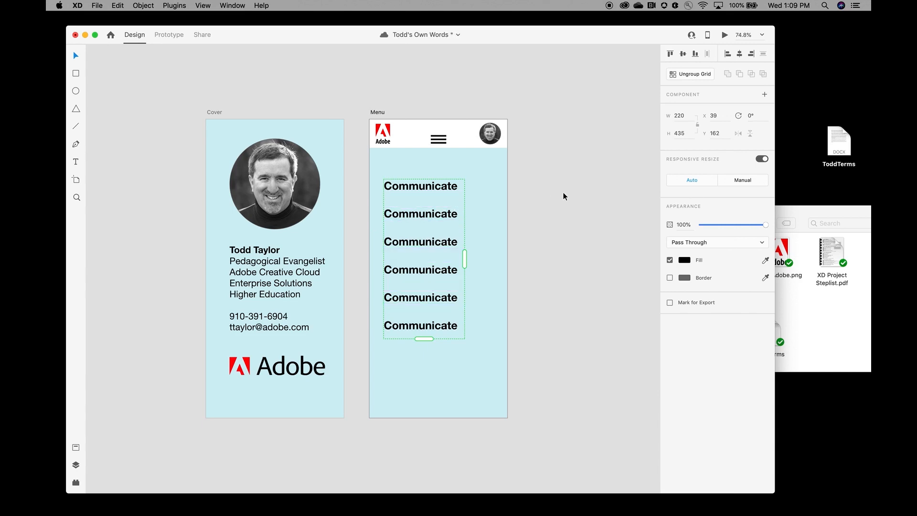
Step: Ungroup the repeat grid and make the first Communicate text a component
{"action": "left_click", "coordinate": [684, 75]}
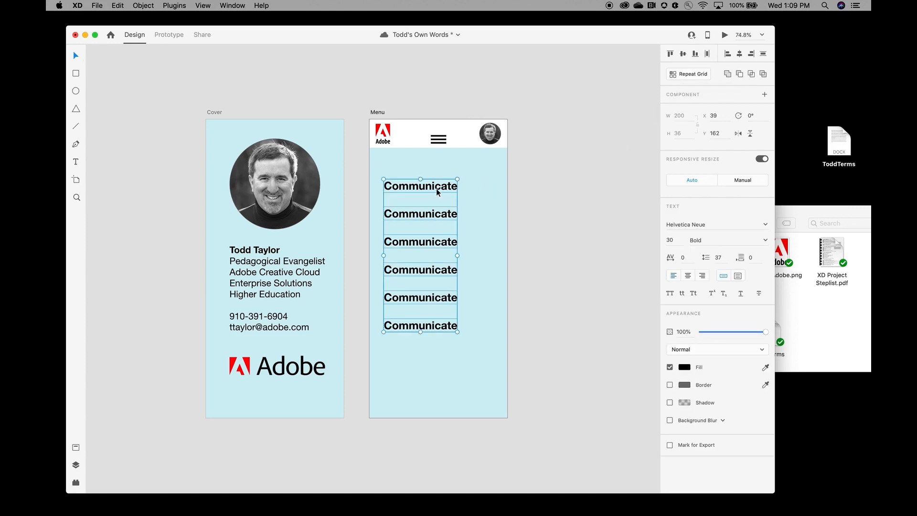
{"action": "left_click", "coordinate": [487, 192]}
{"action": "left_click", "coordinate": [430, 186]}
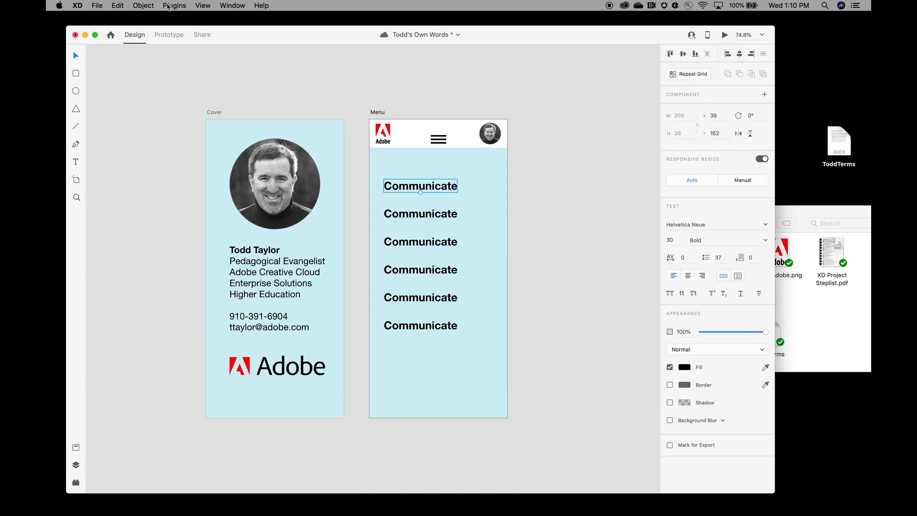
{"action": "left_click", "coordinate": [145, 6]}
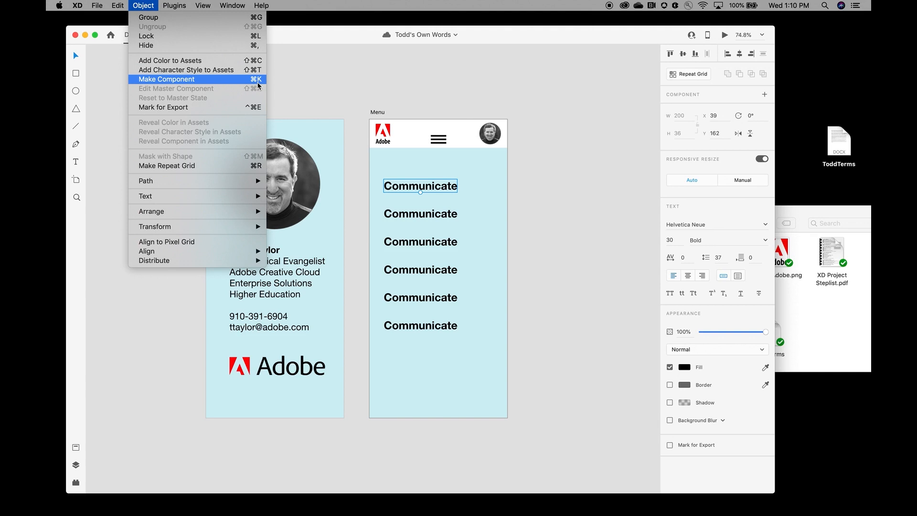
{"action": "left_click", "coordinate": [257, 80]}
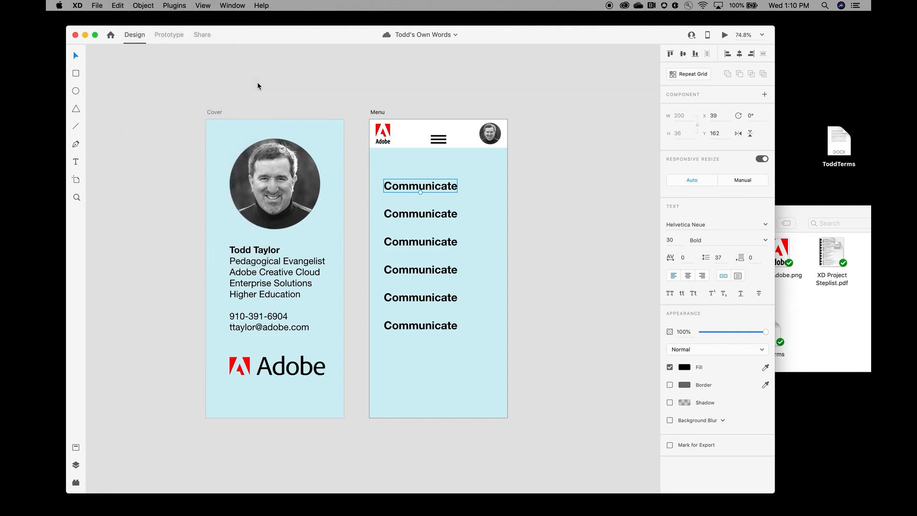
Step: Make each of the remaining five Communicate texts a component with Cmd+K, then save
{"action": "left_click", "coordinate": [433, 216]}
{"action": "key", "text": "super+k"}
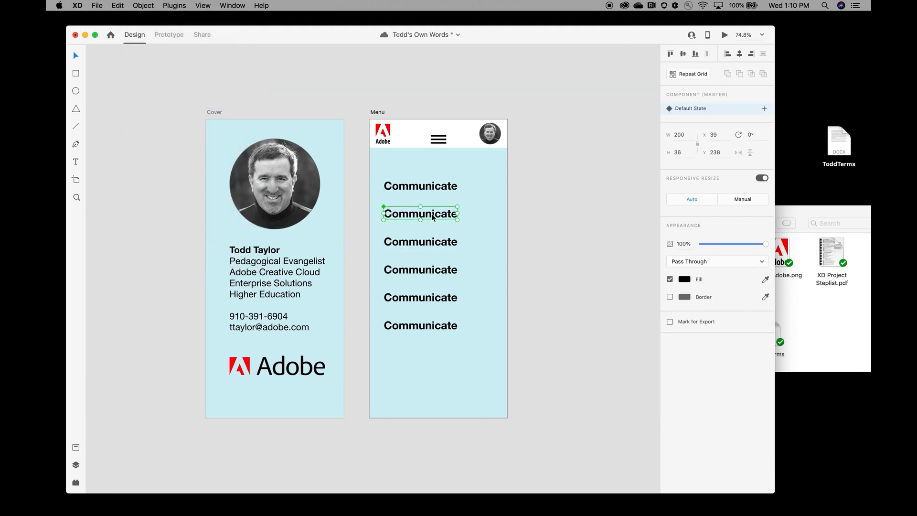
{"action": "left_click", "coordinate": [431, 246]}
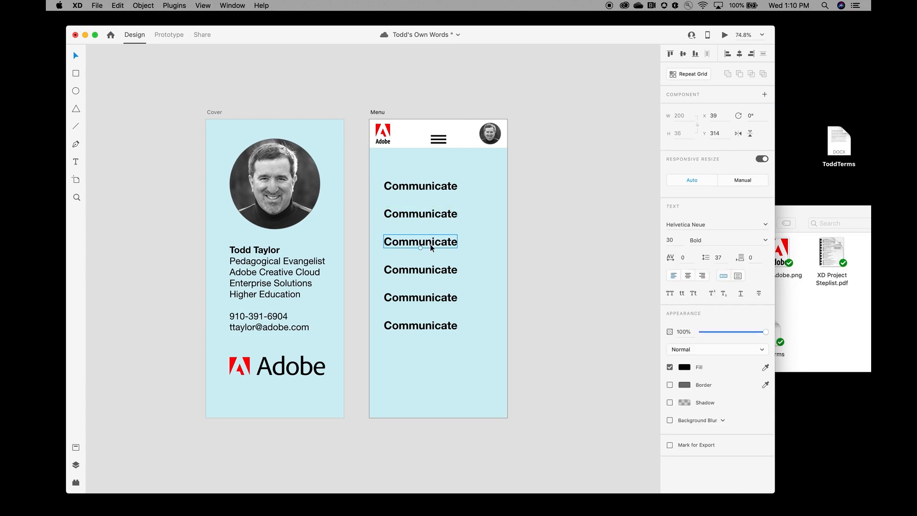
{"action": "key", "text": "super+k"}
{"action": "left_click", "coordinate": [424, 271]}
{"action": "key", "text": "super+k"}
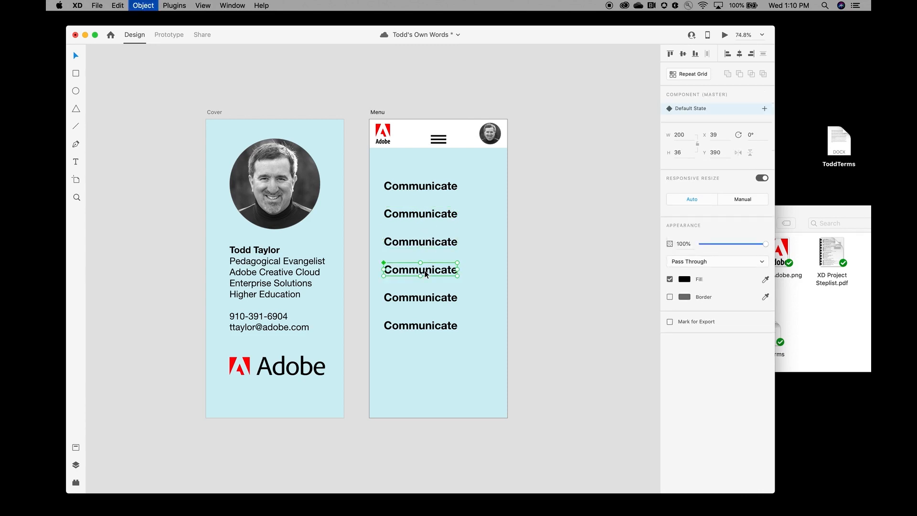
{"action": "left_click", "coordinate": [425, 302]}
{"action": "key", "text": "super+k"}
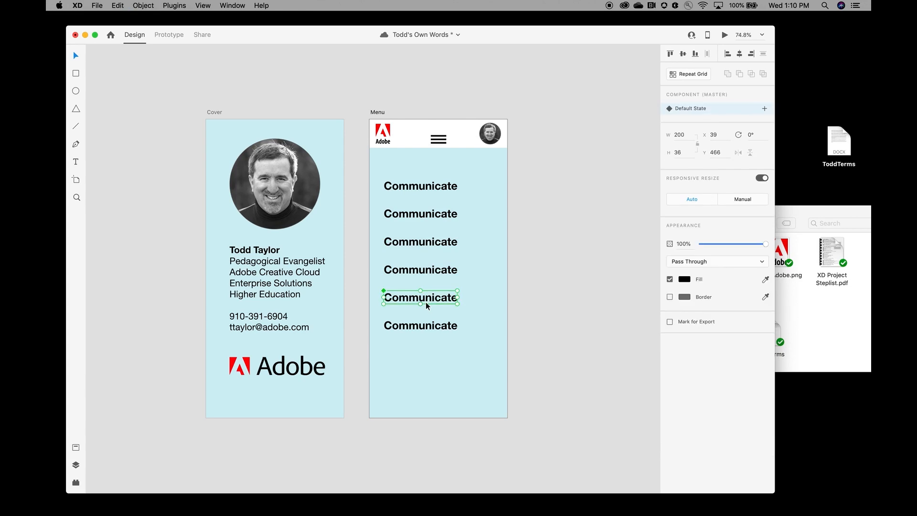
{"action": "left_click", "coordinate": [424, 328]}
{"action": "key", "text": "super+k"}
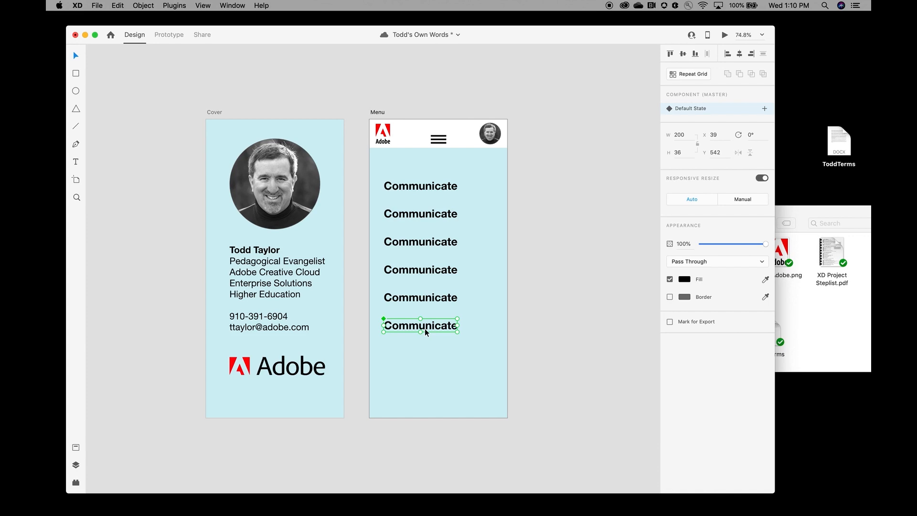
{"action": "key", "text": "super+s"}
Step: Rename the first three menu items Compete, Create and Collaborate
{"action": "left_click", "coordinate": [76, 162]}
{"action": "double_click", "coordinate": [418, 190]}
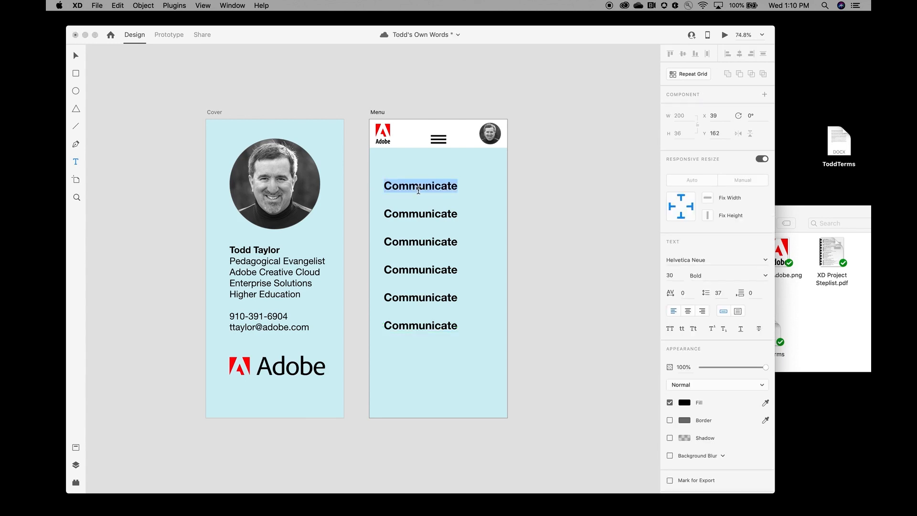
{"action": "type", "text": "Compete"}
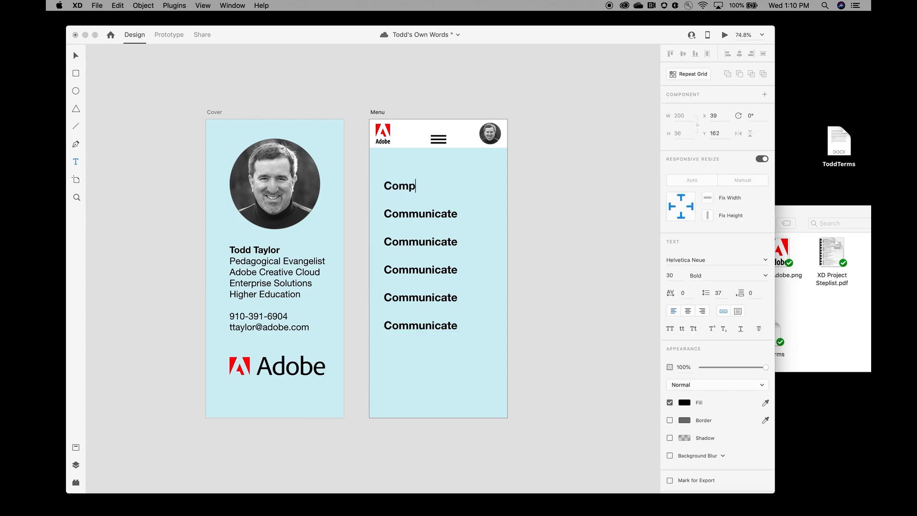
{"action": "left_click", "coordinate": [415, 214]}
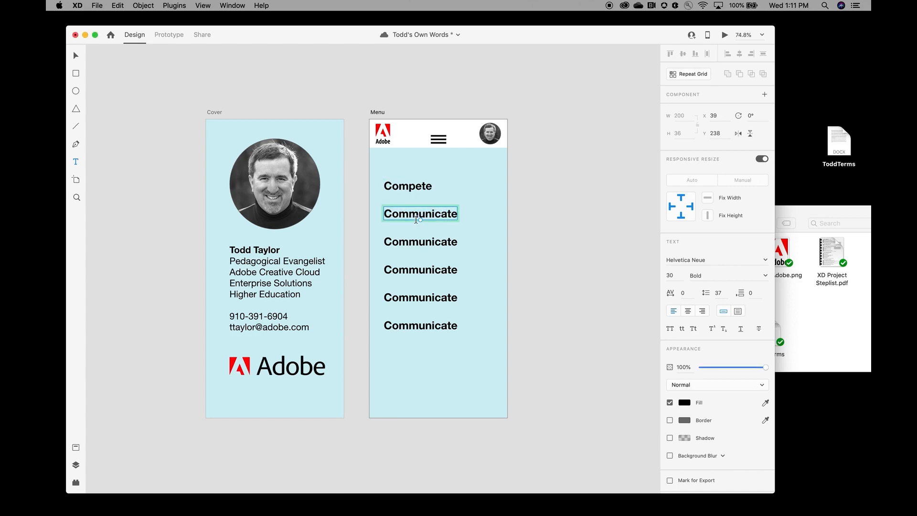
{"action": "double_click", "coordinate": [416, 214]}
{"action": "type", "text": "Create"}
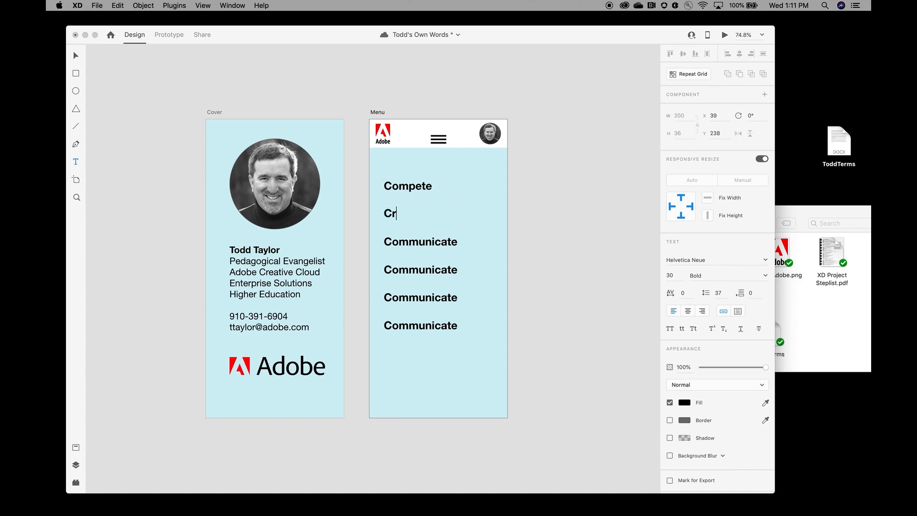
{"action": "left_click", "coordinate": [418, 248]}
{"action": "double_click", "coordinate": [422, 241]}
{"action": "type", "text": "C"}
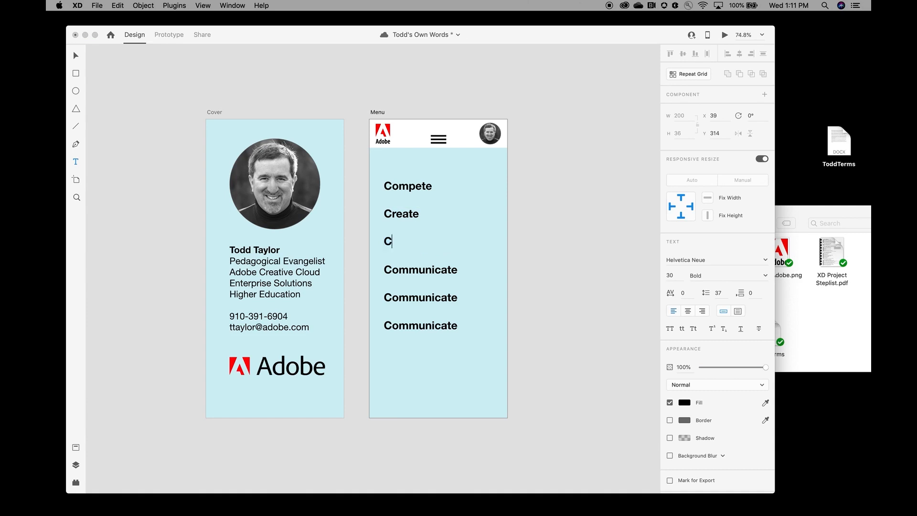
{"action": "type", "text": "ollaborate"}
Step: Rename the fifth and sixth menu items Contribute and Capture
{"action": "double_click", "coordinate": [430, 298]}
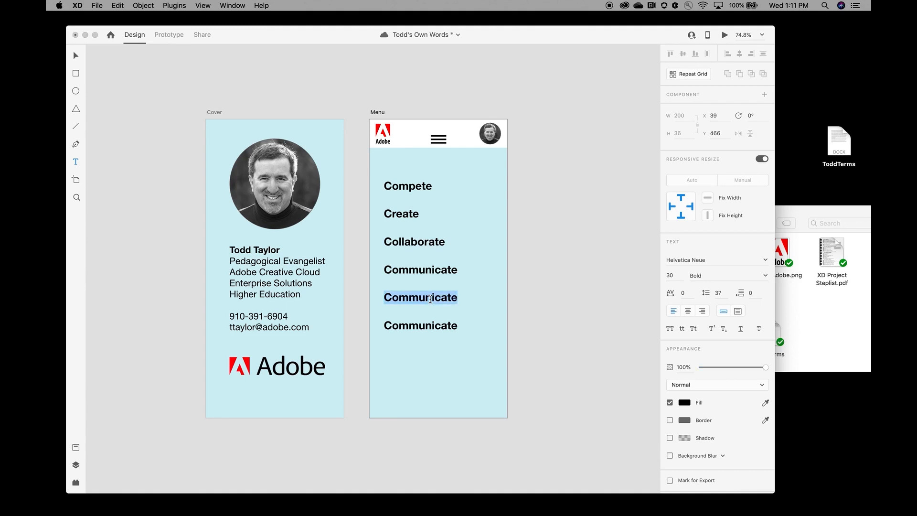
{"action": "type", "text": "Con"}
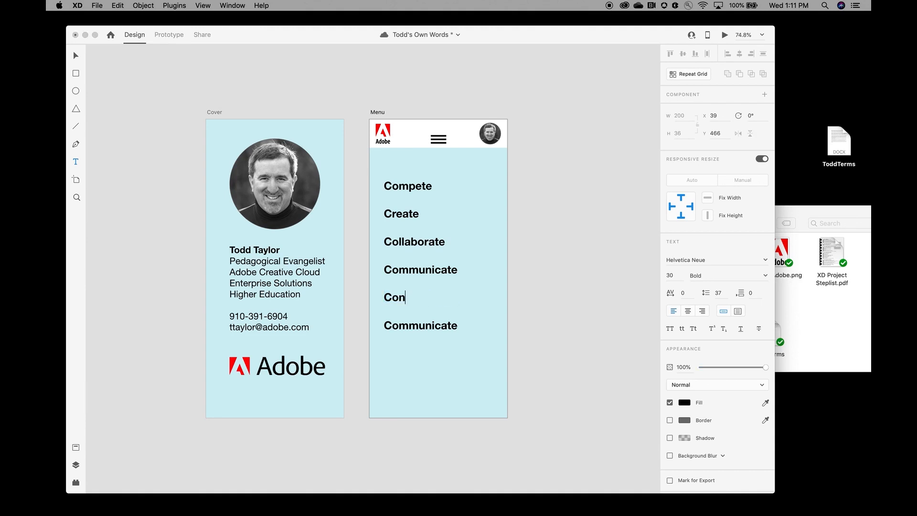
{"action": "type", "text": "tribute"}
{"action": "key", "text": "Escape"}
{"action": "double_click", "coordinate": [428, 327]}
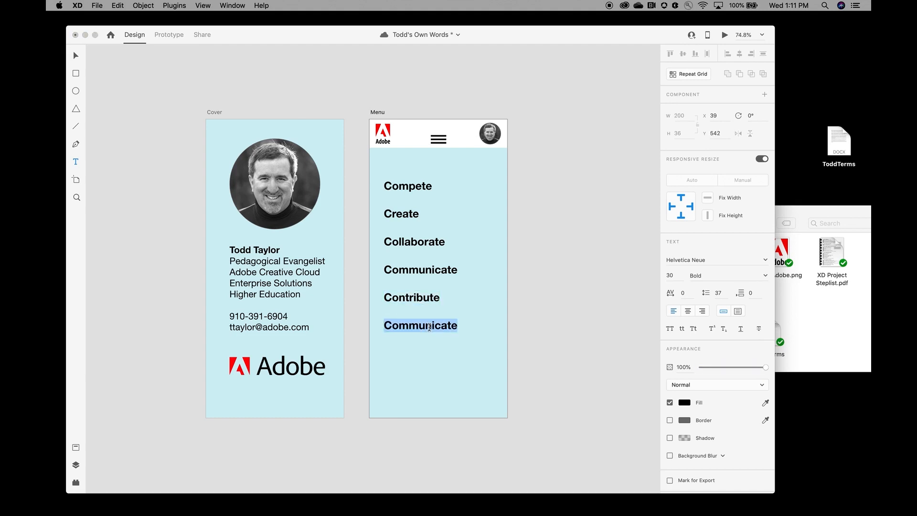
{"action": "type", "text": "Capture"}
{"action": "key", "text": "Escape"}
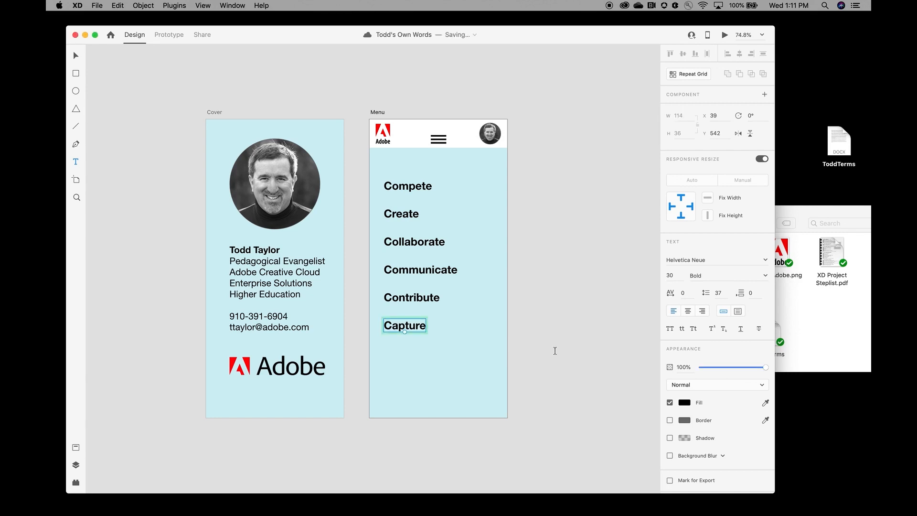
{"action": "left_click", "coordinate": [76, 57]}
{"action": "left_click", "coordinate": [456, 174]}
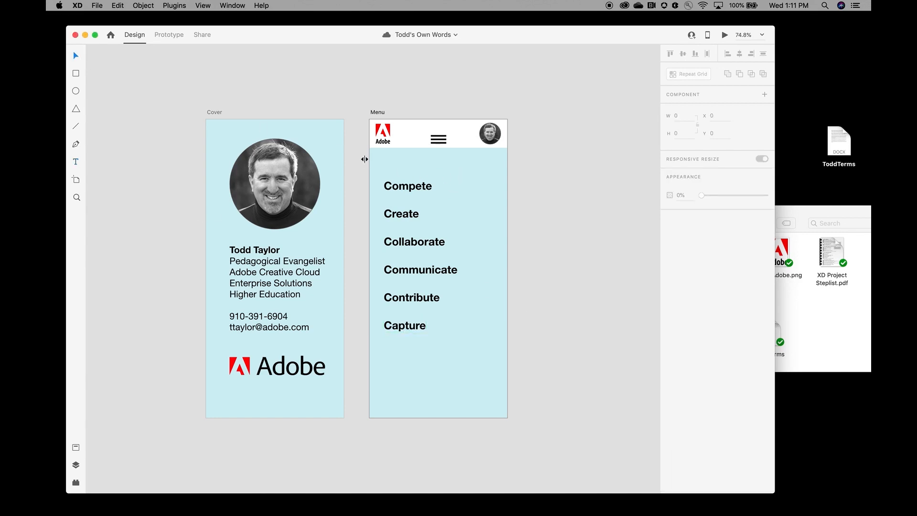
Step: Select the six menu verbs and stretch the column upward so it starts at Y 141
{"action": "left_click_drag", "start_coordinate": [380, 167], "coordinate": [469, 360]}
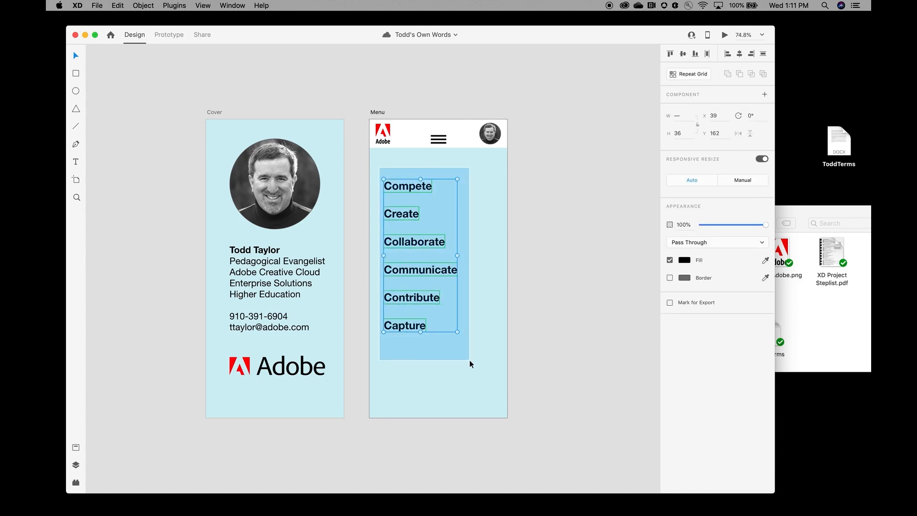
{"action": "left_click_drag", "start_coordinate": [468, 359], "coordinate": [468, 360]}
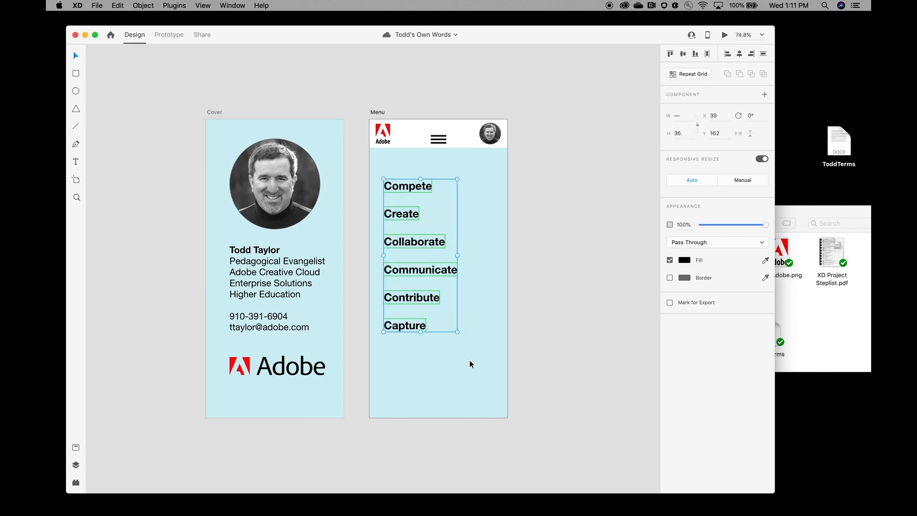
{"action": "left_click_drag", "start_coordinate": [435, 318], "coordinate": [453, 308]}
{"action": "left_click", "coordinate": [402, 159]}
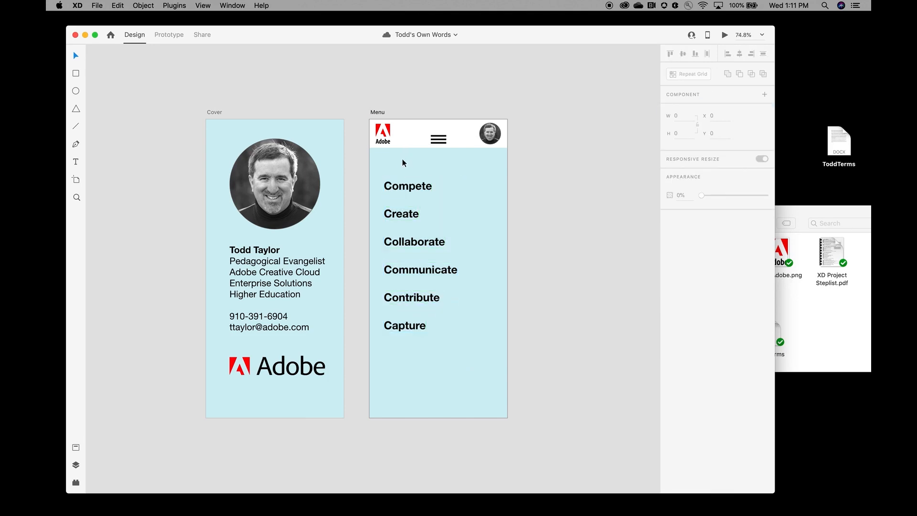
{"action": "left_click_drag", "start_coordinate": [387, 168], "coordinate": [462, 347]}
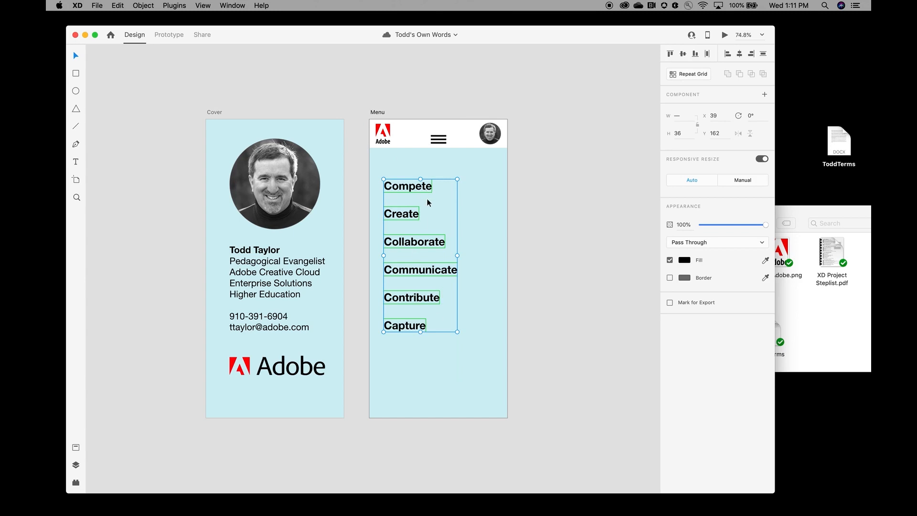
{"action": "left_click_drag", "start_coordinate": [435, 210], "coordinate": [454, 196]}
{"action": "left_click", "coordinate": [415, 185]}
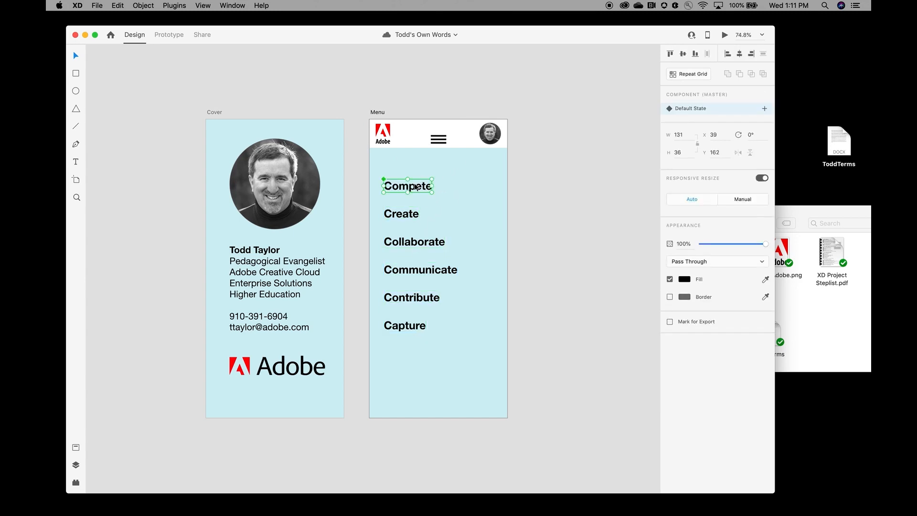
{"action": "left_click", "coordinate": [492, 277]}
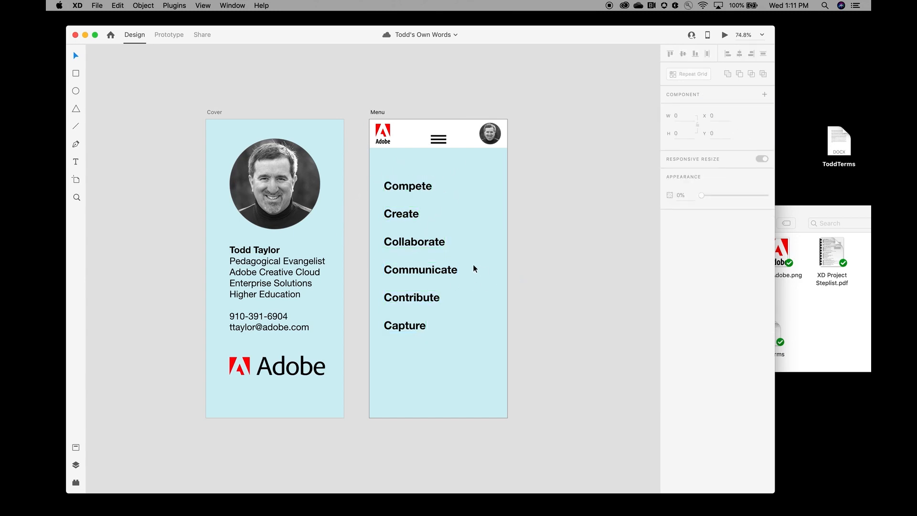
{"action": "left_click_drag", "start_coordinate": [378, 170], "coordinate": [407, 358]}
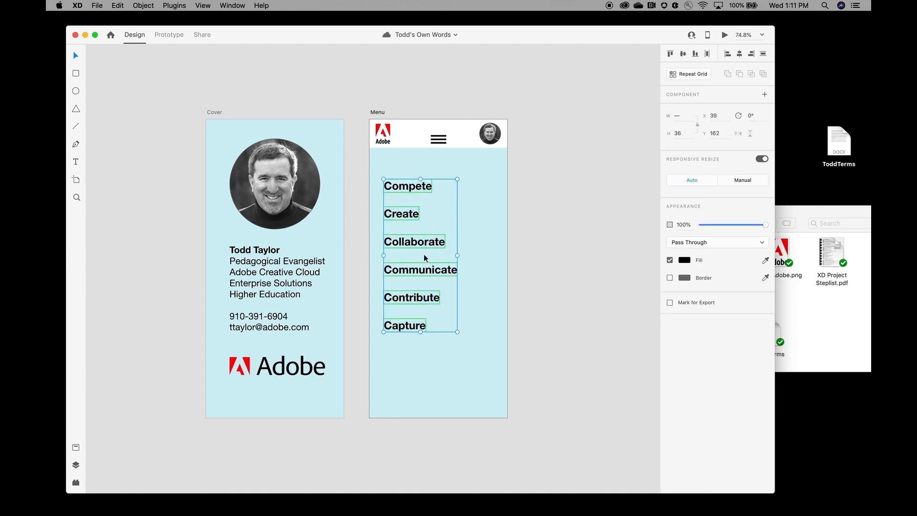
{"action": "mouse_move", "coordinate": [420, 178]}
{"action": "left_mouse_down"}
{"action": "mouse_move", "coordinate": [420, 159]}
{"action": "mouse_move", "coordinate": [421, 171]}
{"action": "left_mouse_up"}
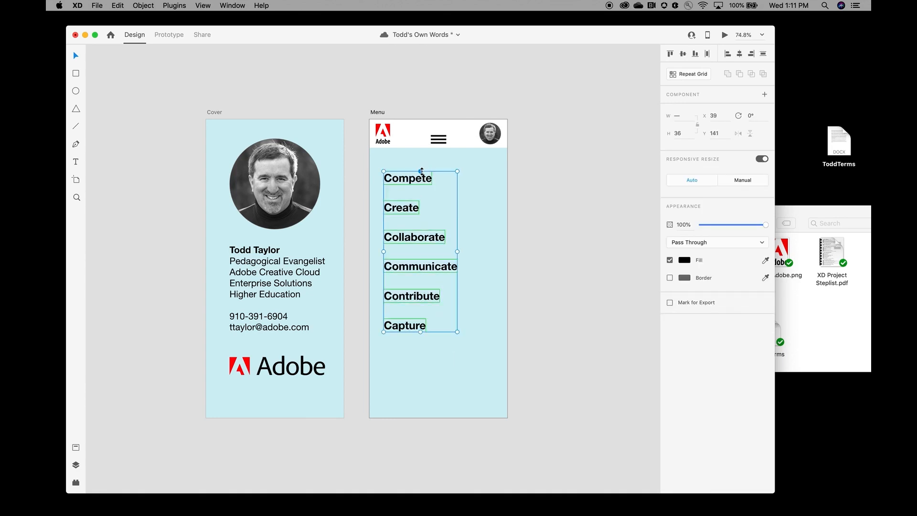
{"action": "left_click", "coordinate": [476, 223]}
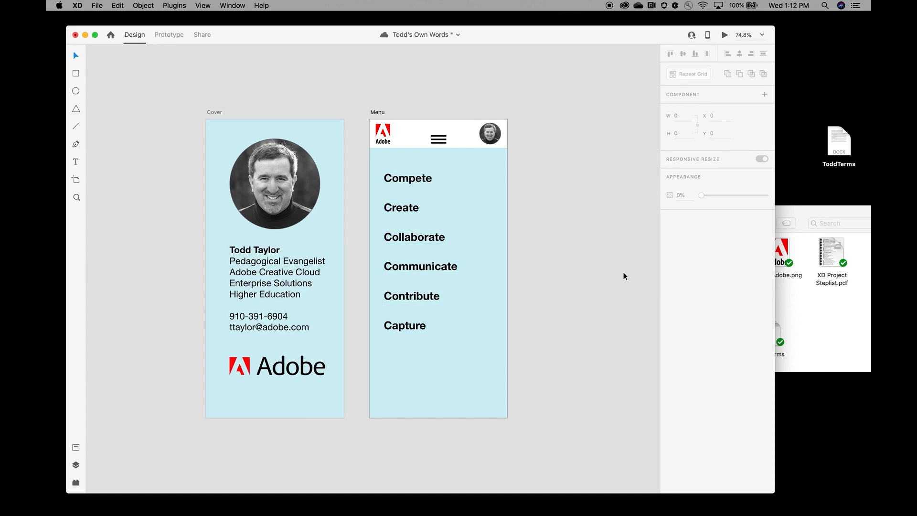
Step: Save, zoom to fit all artboards with Cmd+0, and select the Menu header component
{"action": "key", "text": "super+s"}
{"action": "scroll", "coordinate": [601, 315], "scroll_direction": "down", "scroll_amount": 3}
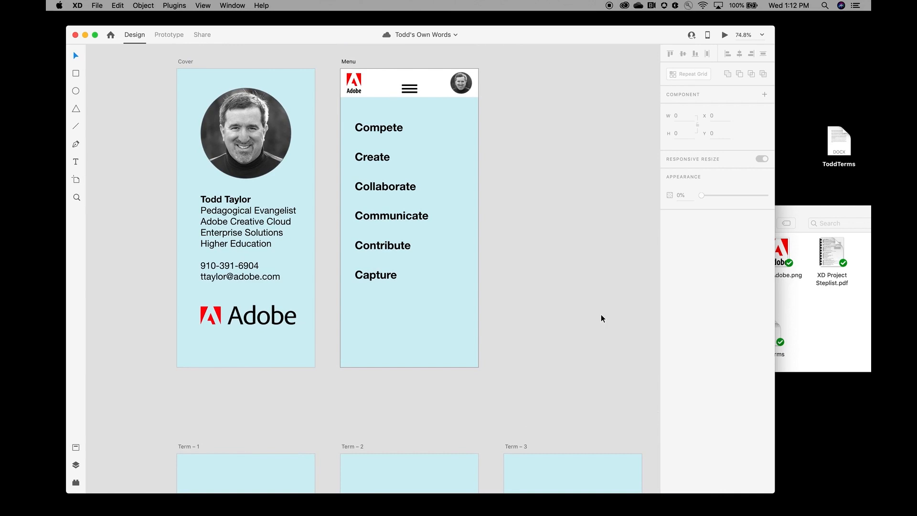
{"action": "left_click", "coordinate": [204, 6]}
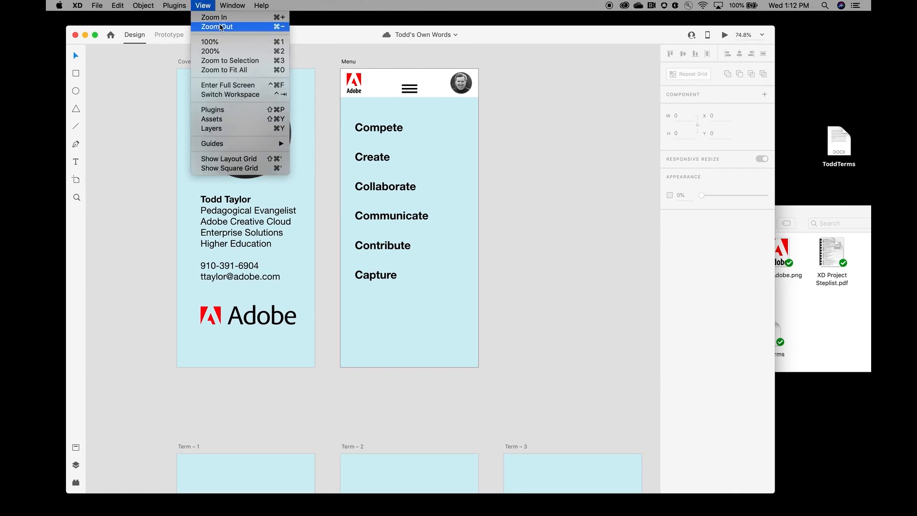
{"action": "key", "text": "super+shift+slash"}
{"action": "key", "text": "Escape"}
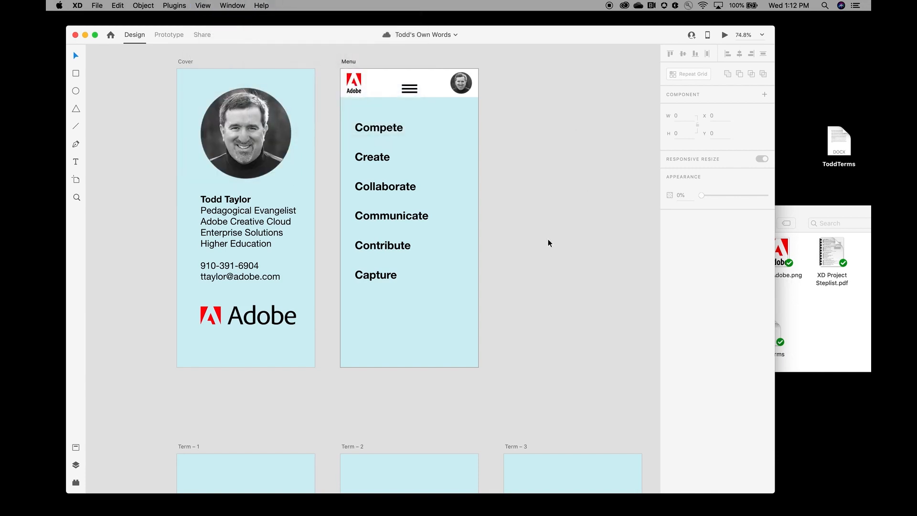
{"action": "key", "text": "super+0"}
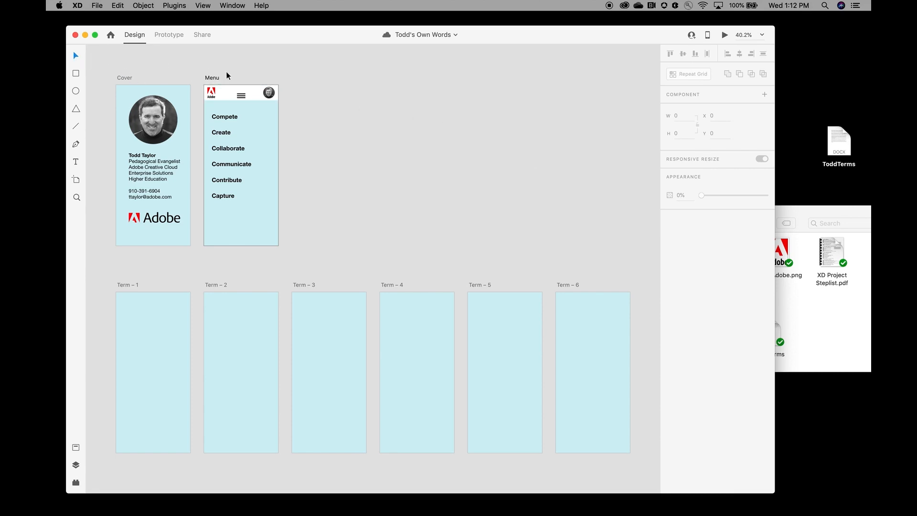
{"action": "left_click", "coordinate": [228, 95]}
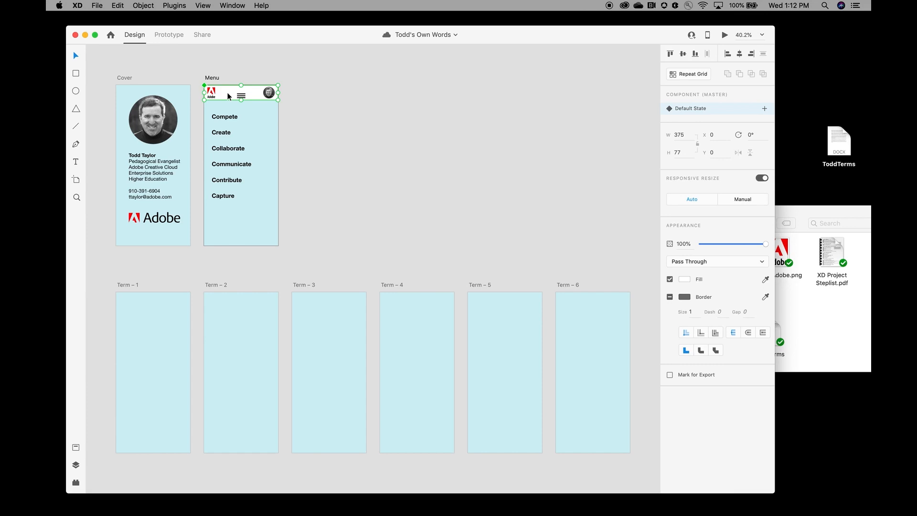
Step: Copy the Menu header and paste it onto Term – 1, Term – 2 and Term – 3
{"action": "left_click", "coordinate": [117, 6]}
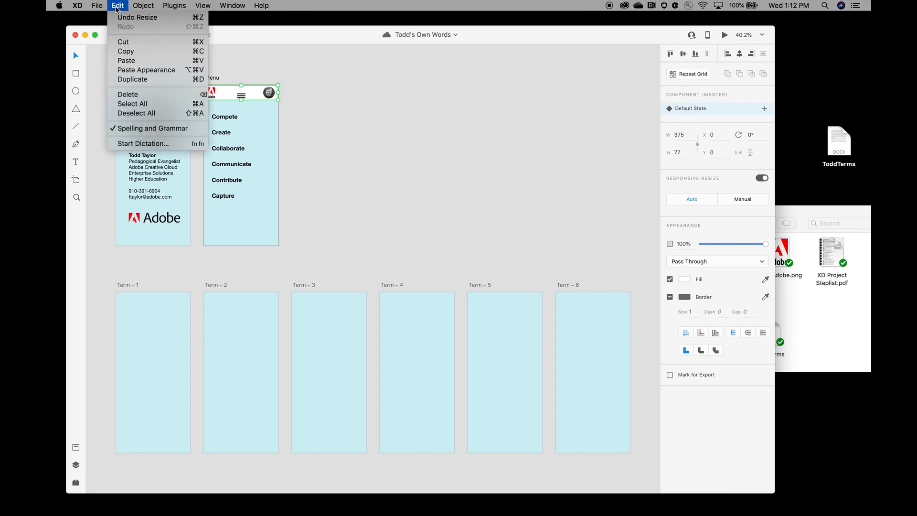
{"action": "left_click", "coordinate": [149, 54]}
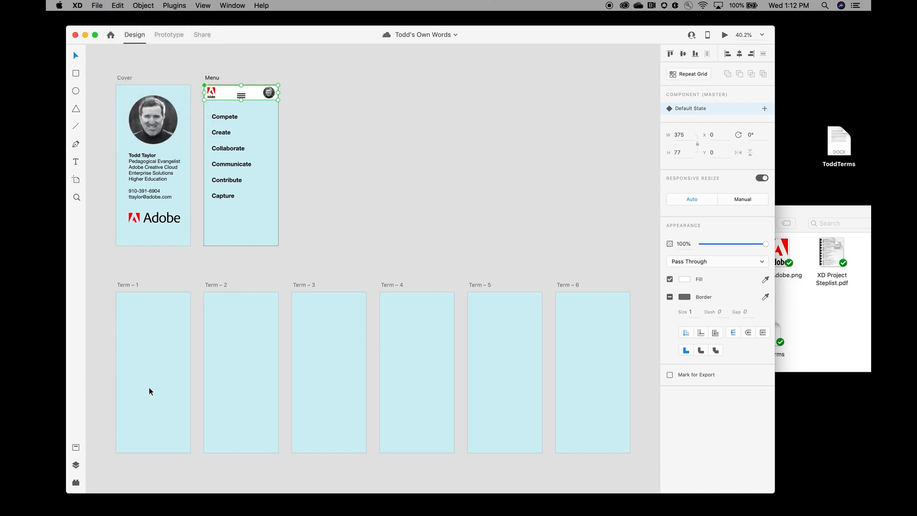
{"action": "left_click", "coordinate": [152, 373]}
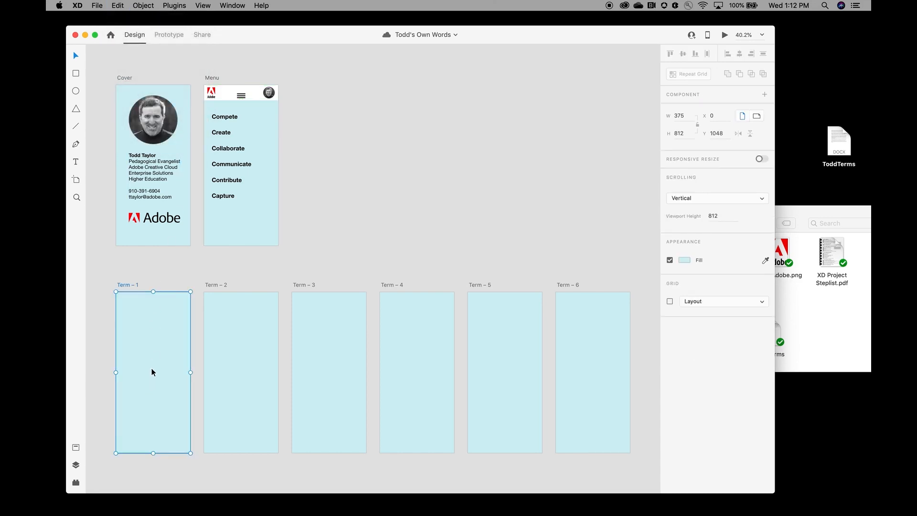
{"action": "left_click", "coordinate": [118, 5]}
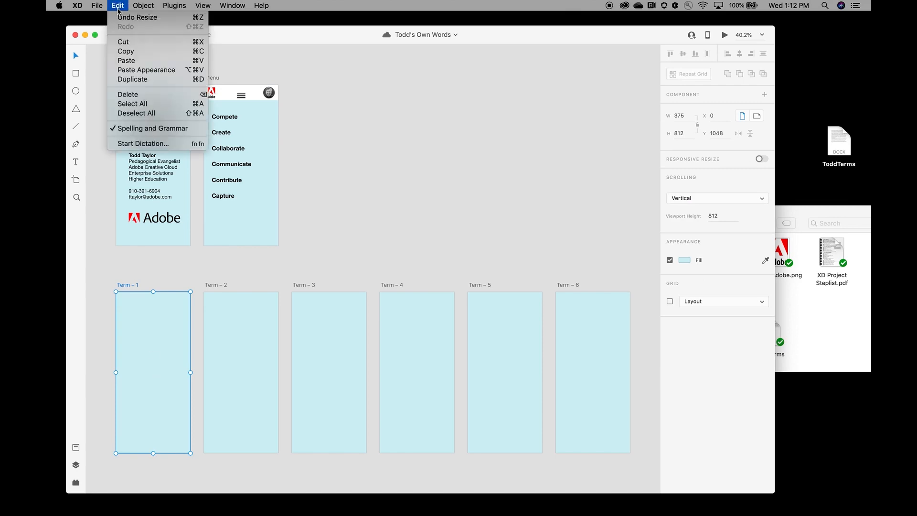
{"action": "left_click", "coordinate": [132, 61]}
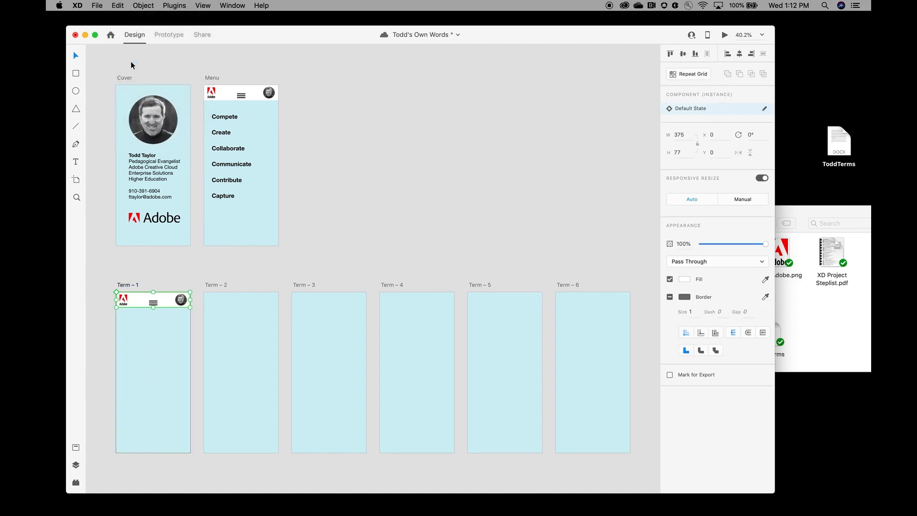
{"action": "left_click", "coordinate": [242, 373]}
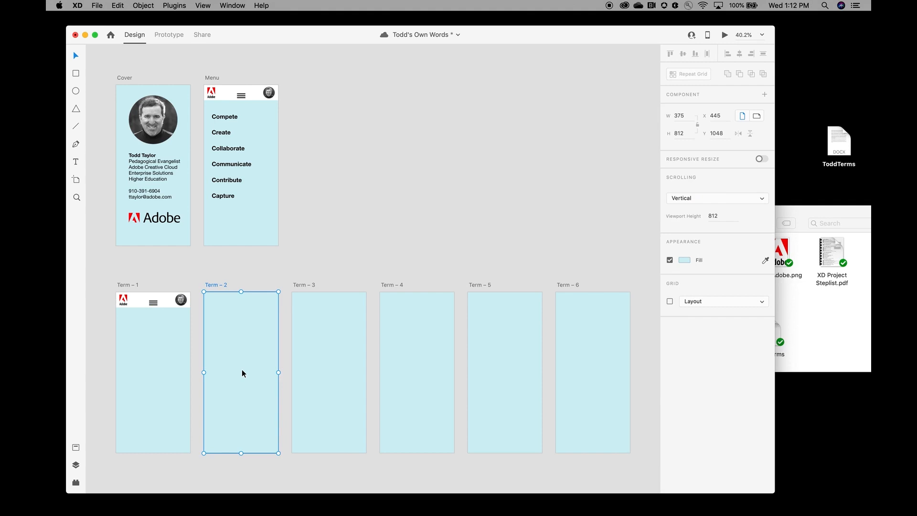
{"action": "key", "text": "super+v"}
{"action": "left_click", "coordinate": [329, 372]}
{"action": "key", "text": "super+v"}
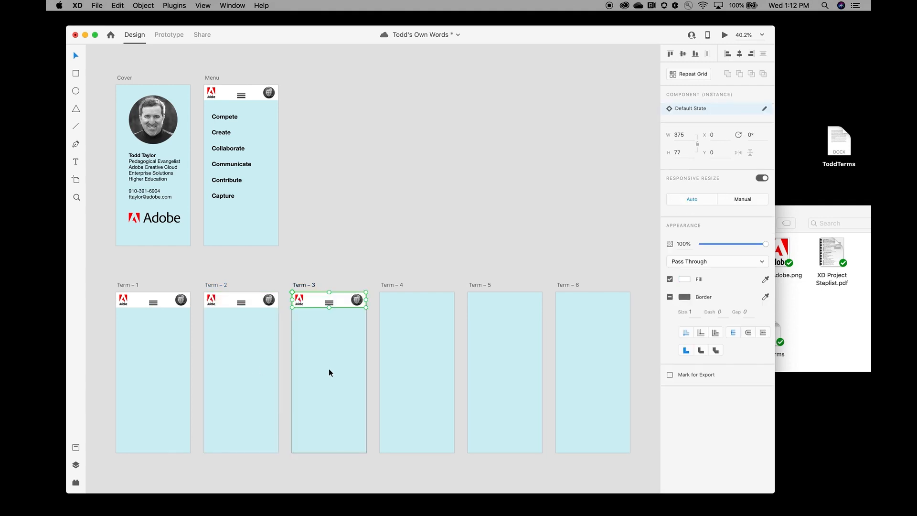
Step: Paste the header onto Term – 4, Term – 5 and Term – 6, then save
{"action": "left_click", "coordinate": [416, 371]}
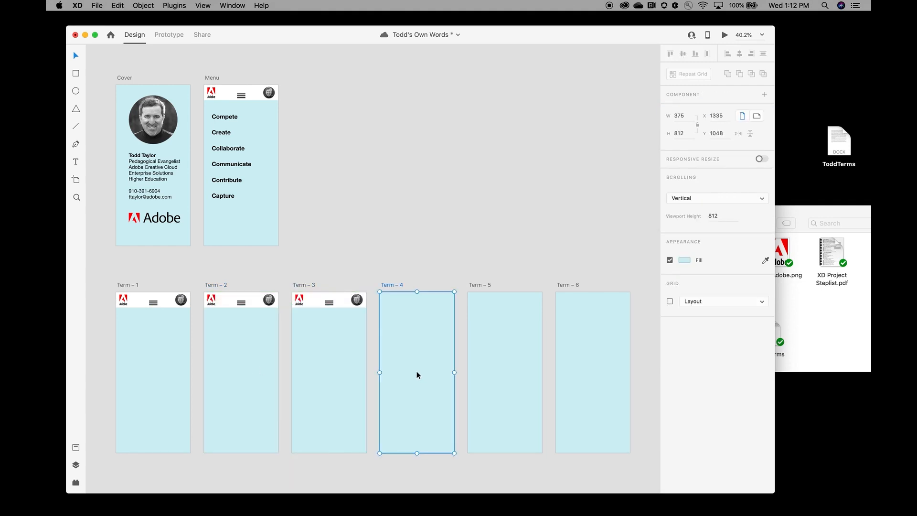
{"action": "key", "text": "super+v"}
{"action": "left_click", "coordinate": [506, 373]}
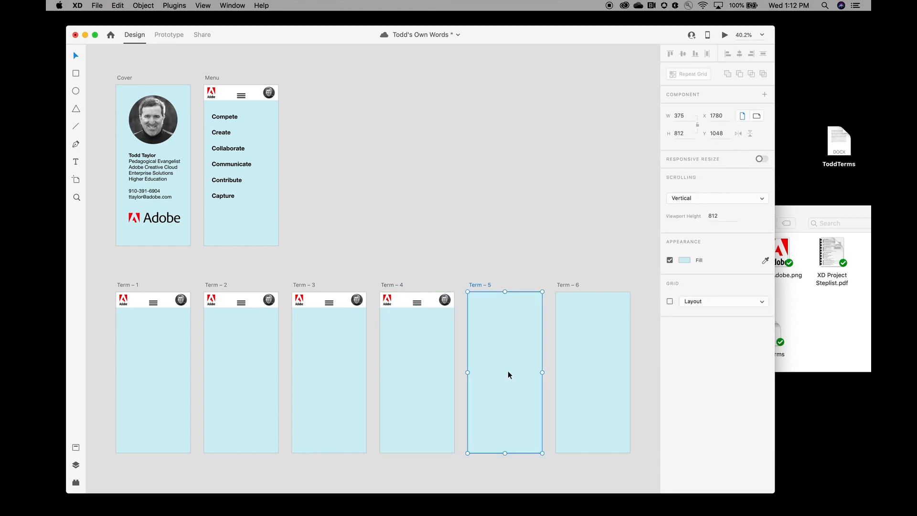
{"action": "key", "text": "super+v"}
{"action": "left_click", "coordinate": [592, 370]}
{"action": "key", "text": "super+v"}
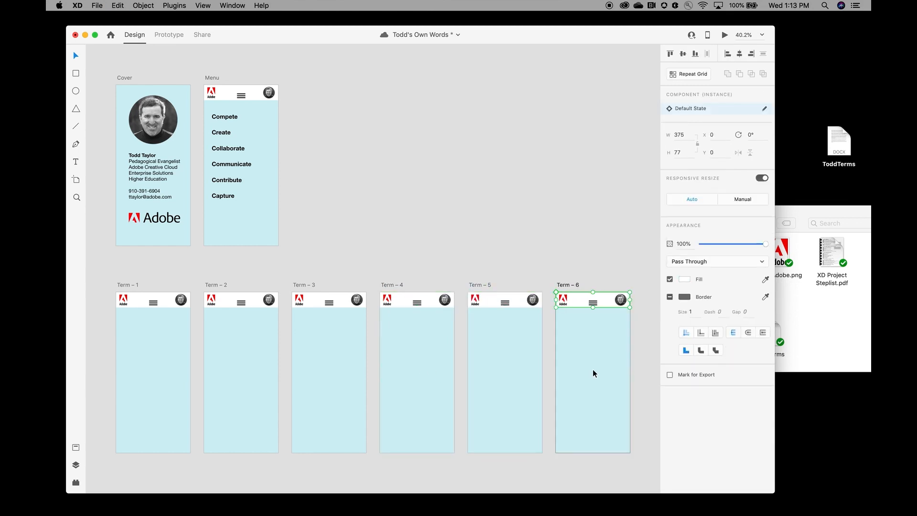
{"action": "left_click", "coordinate": [519, 145]}
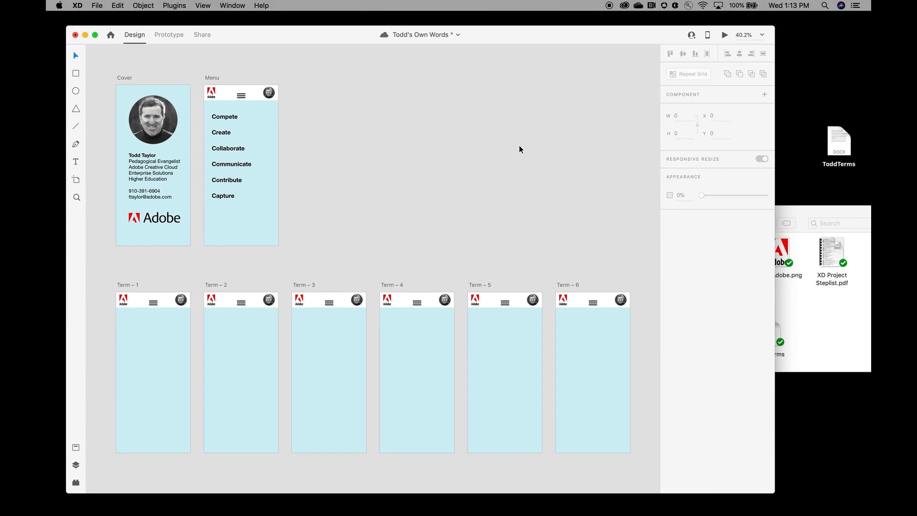
{"action": "key", "text": "super+s"}
Step: Copy Compete onto Term – 1 and Create onto Term – 2
{"action": "left_click", "coordinate": [234, 120]}
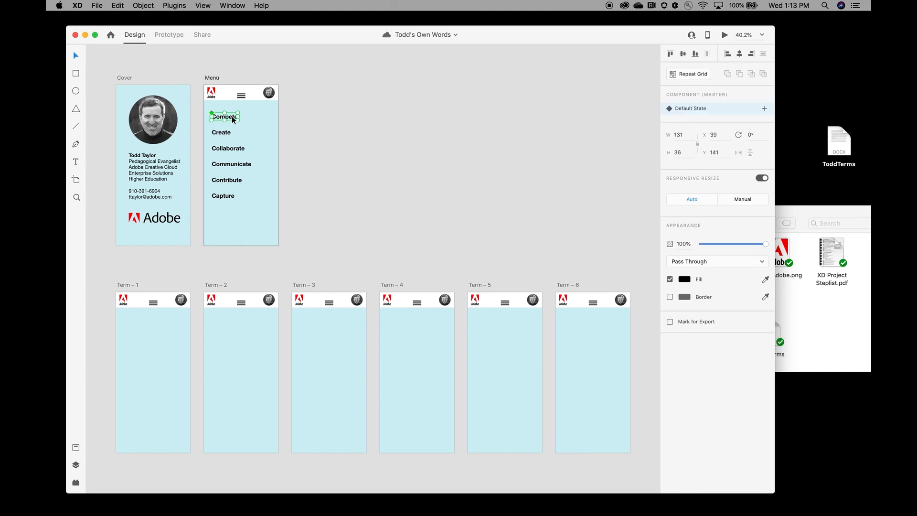
{"action": "left_click", "coordinate": [117, 5]}
{"action": "left_click", "coordinate": [126, 51]}
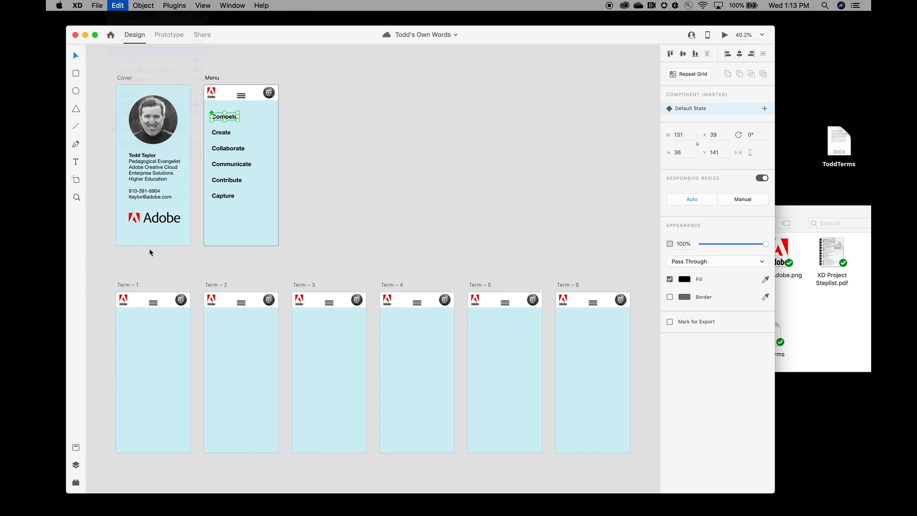
{"action": "left_click", "coordinate": [150, 385]}
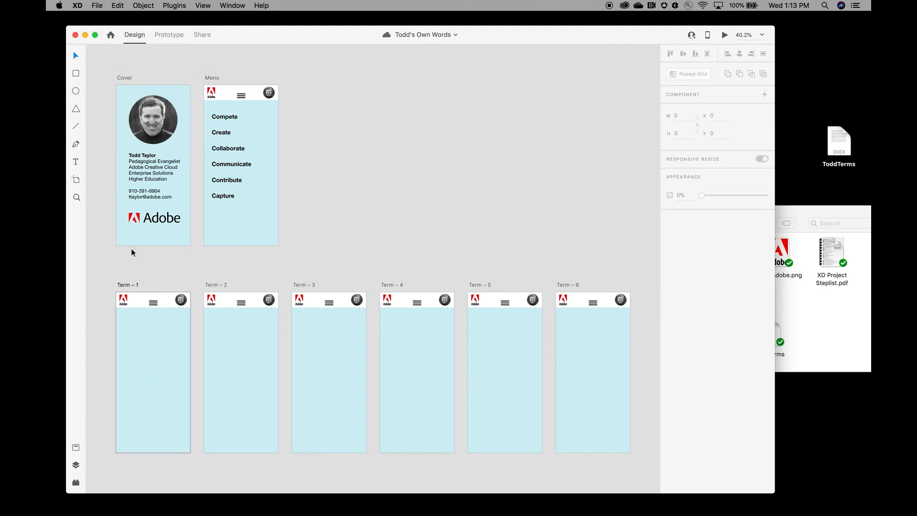
{"action": "left_click", "coordinate": [117, 5]}
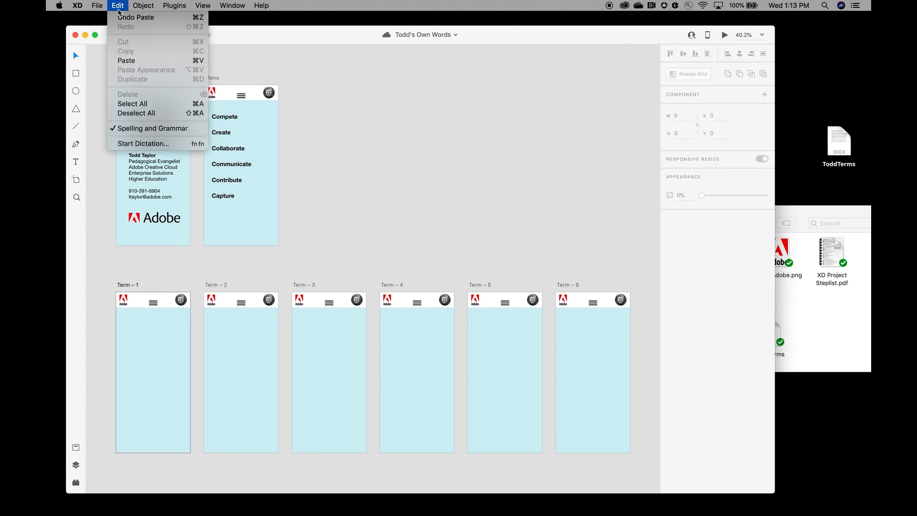
{"action": "left_click", "coordinate": [126, 60]}
{"action": "left_click", "coordinate": [222, 133]}
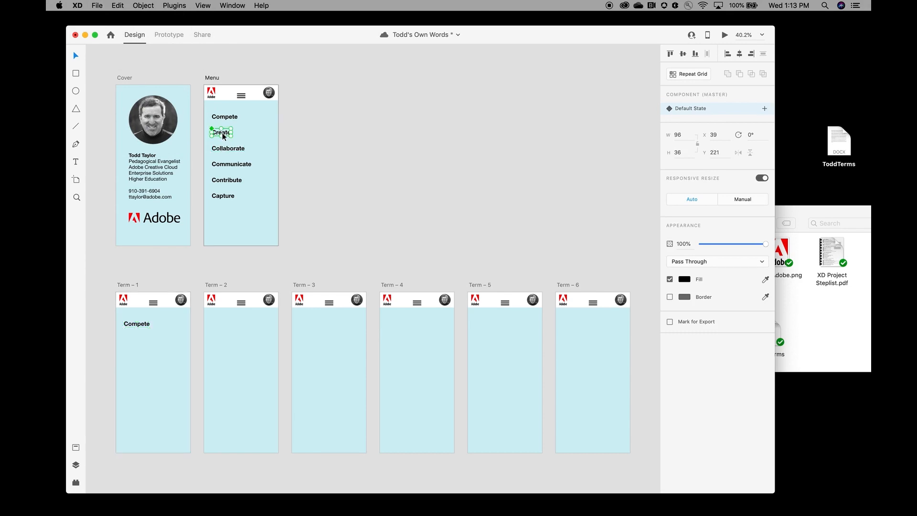
{"action": "key", "text": "super+c"}
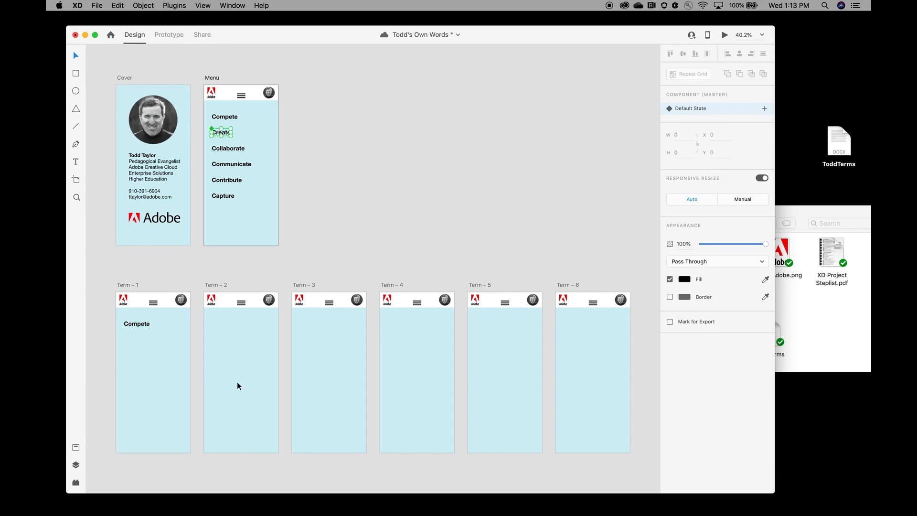
{"action": "left_click", "coordinate": [237, 382]}
{"action": "key", "text": "super+v"}
Step: Copy Collaborate onto Term – 3 and Communicate onto Term – 4
{"action": "left_click", "coordinate": [237, 149]}
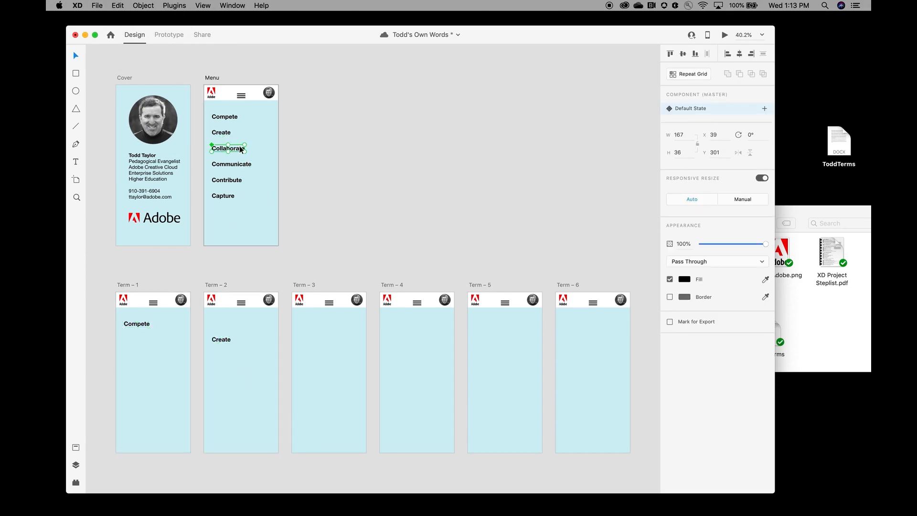
{"action": "key", "text": "super+c"}
{"action": "left_click", "coordinate": [325, 390]}
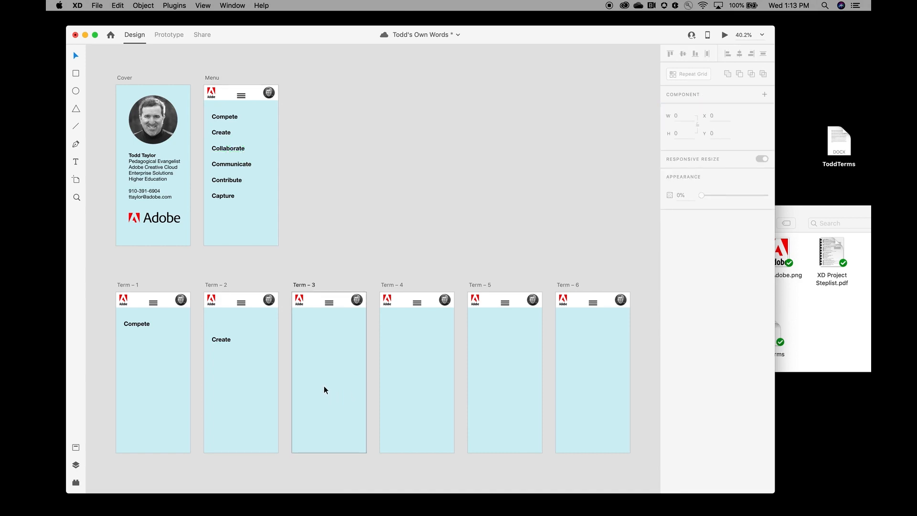
{"action": "key", "text": "super+v"}
{"action": "left_click", "coordinate": [243, 167]}
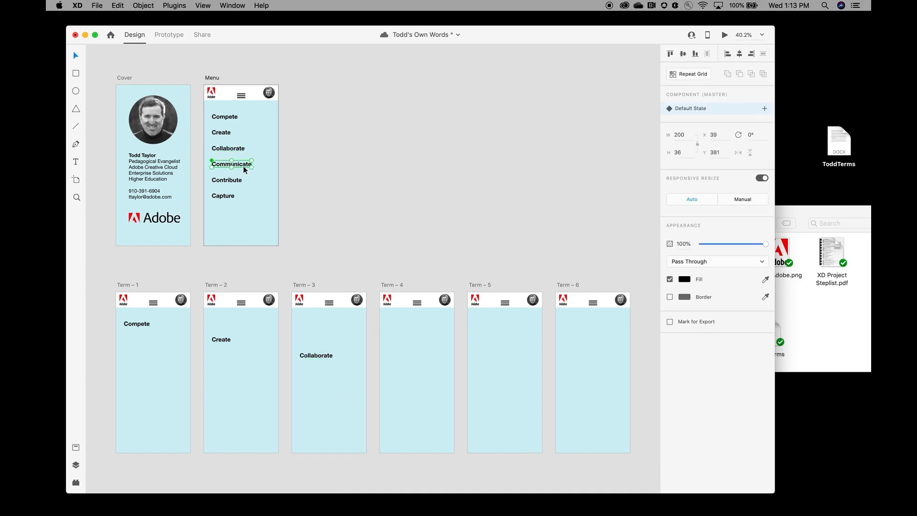
{"action": "key", "text": "super+c"}
{"action": "left_click", "coordinate": [414, 377]}
{"action": "key", "text": "super+v"}
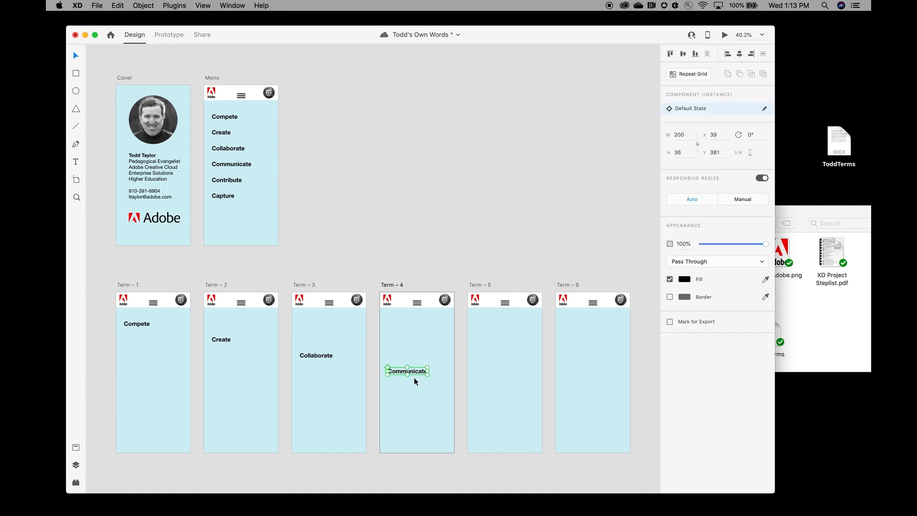
Step: Copy Contribute onto Term – 5 and Capture onto Term – 6
{"action": "left_click", "coordinate": [237, 182]}
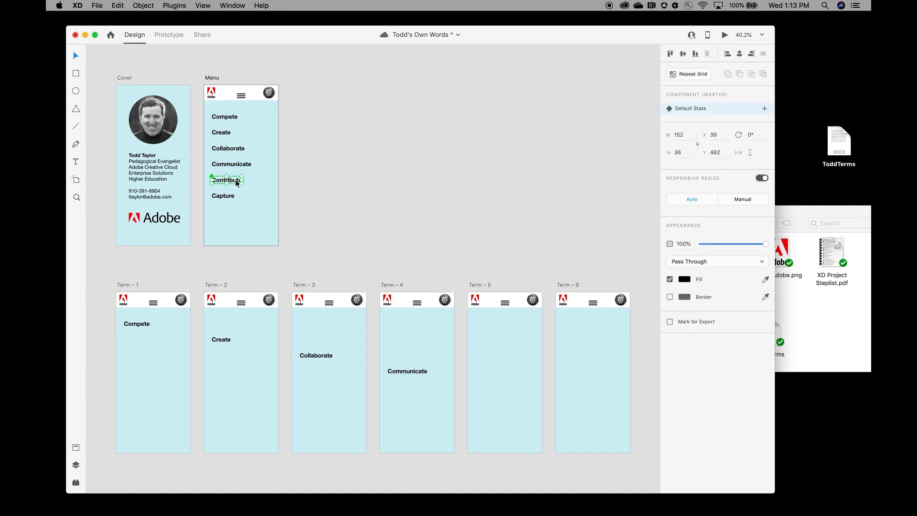
{"action": "key", "text": "super+c"}
{"action": "left_click", "coordinate": [492, 369]}
{"action": "key", "text": "super+v"}
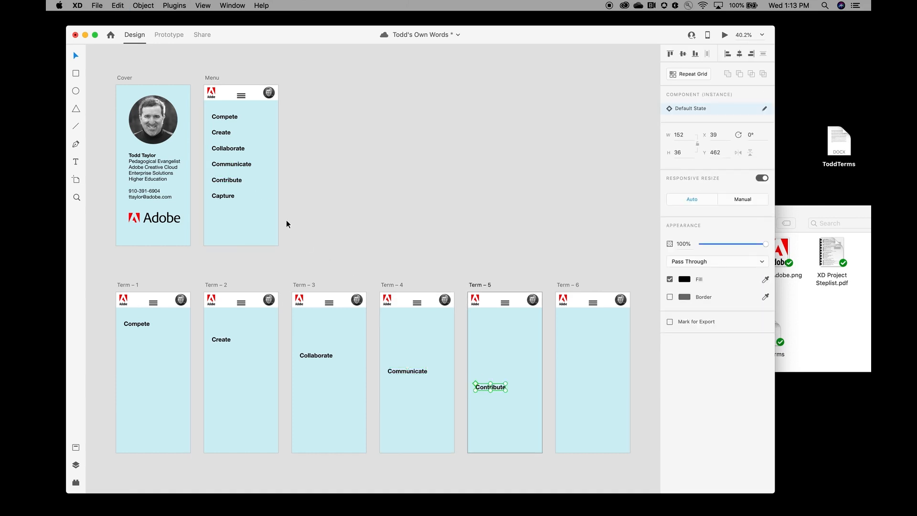
{"action": "left_click", "coordinate": [233, 195]}
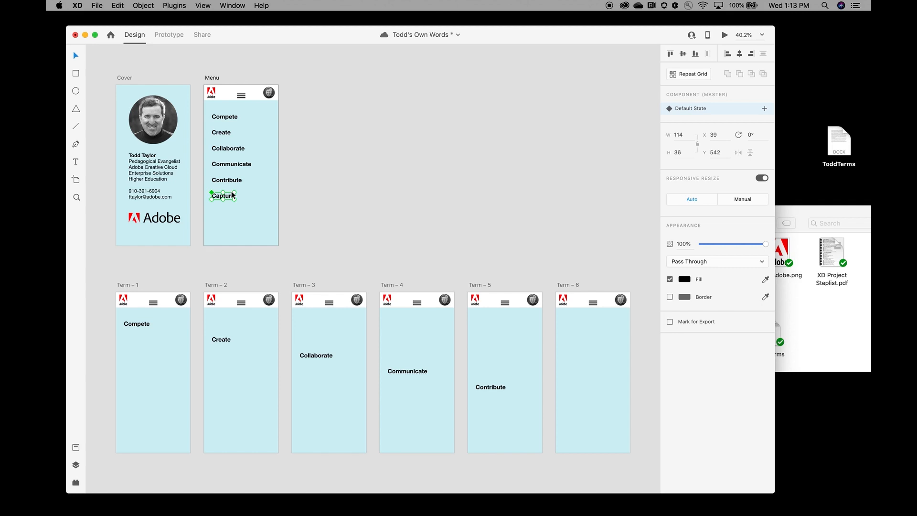
{"action": "left_click", "coordinate": [580, 388]}
{"action": "key", "text": "super+v"}
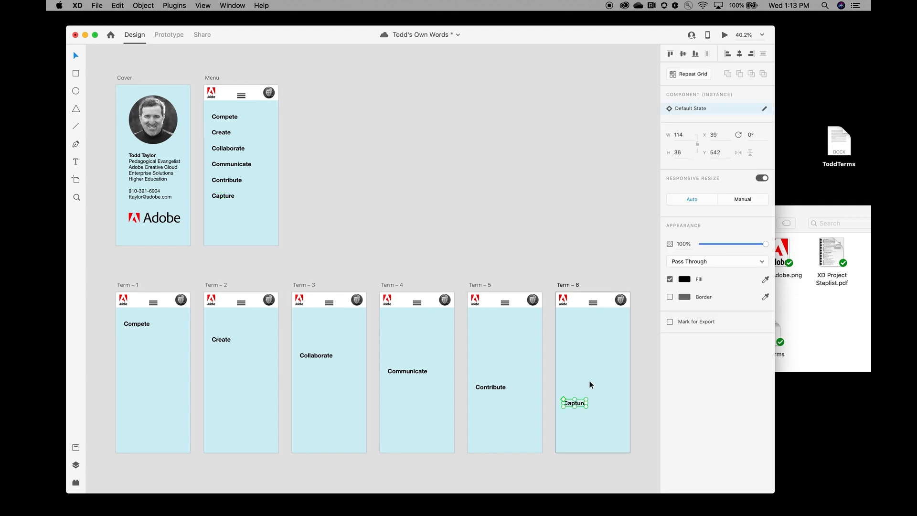
{"action": "left_click", "coordinate": [589, 380]}
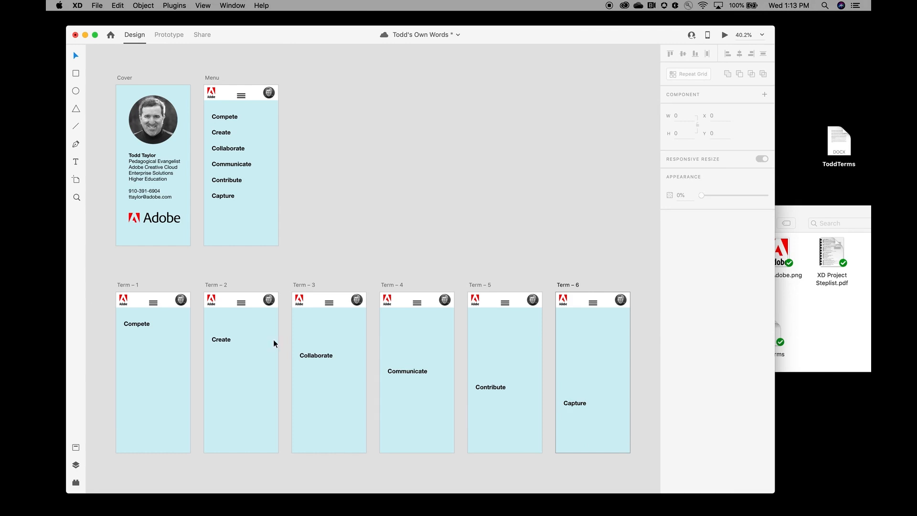
Step: Move Compete up under the Term – 1 header and top-align all six verb titles with it
{"action": "left_click", "coordinate": [143, 324]}
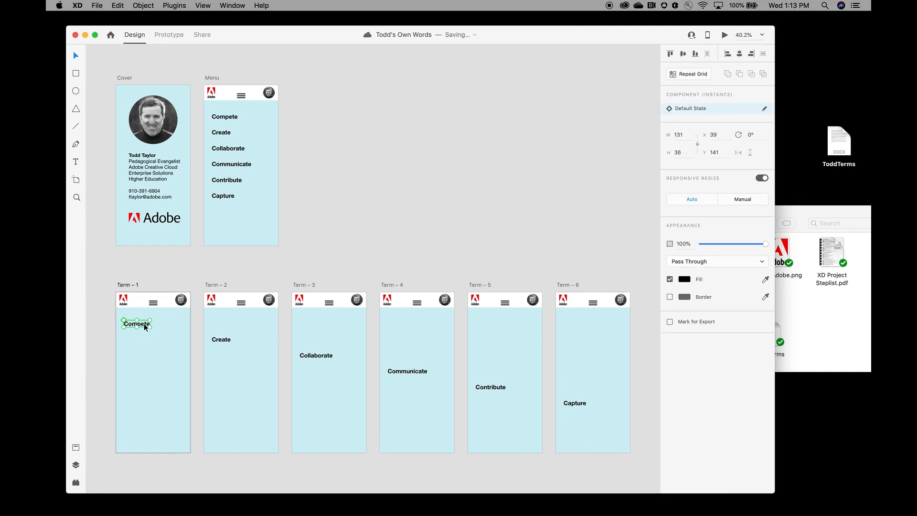
{"action": "left_click_drag", "start_coordinate": [145, 327], "coordinate": [146, 319]}
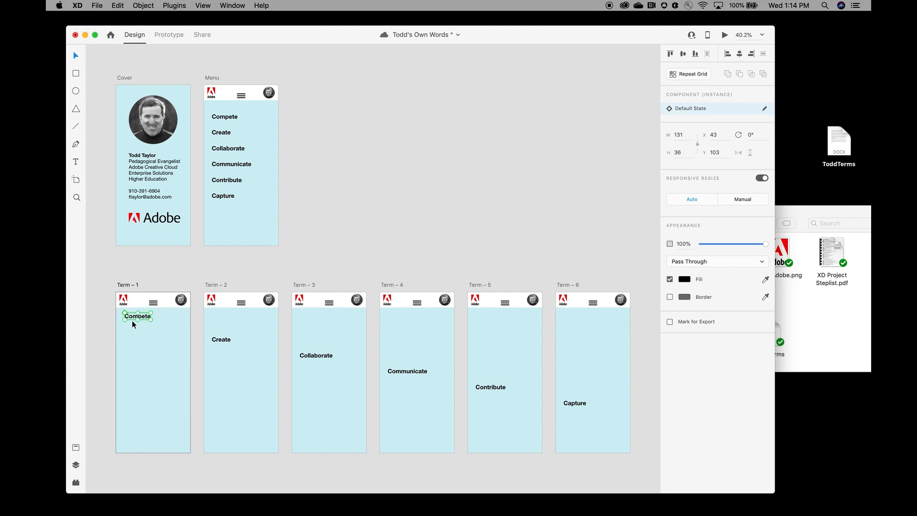
{"action": "left_click", "coordinate": [215, 339], "text": "shift"}
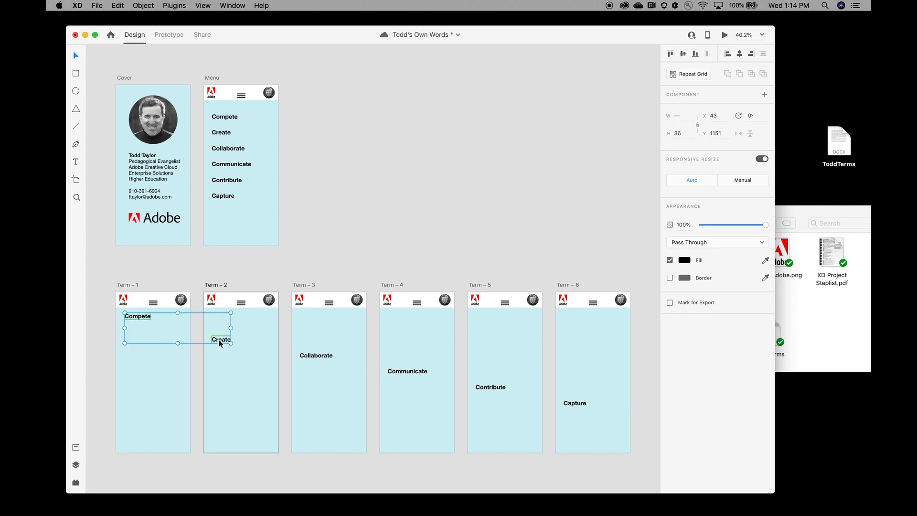
{"action": "left_click", "coordinate": [325, 356], "text": "shift"}
{"action": "left_click", "coordinate": [403, 371], "text": "shift"}
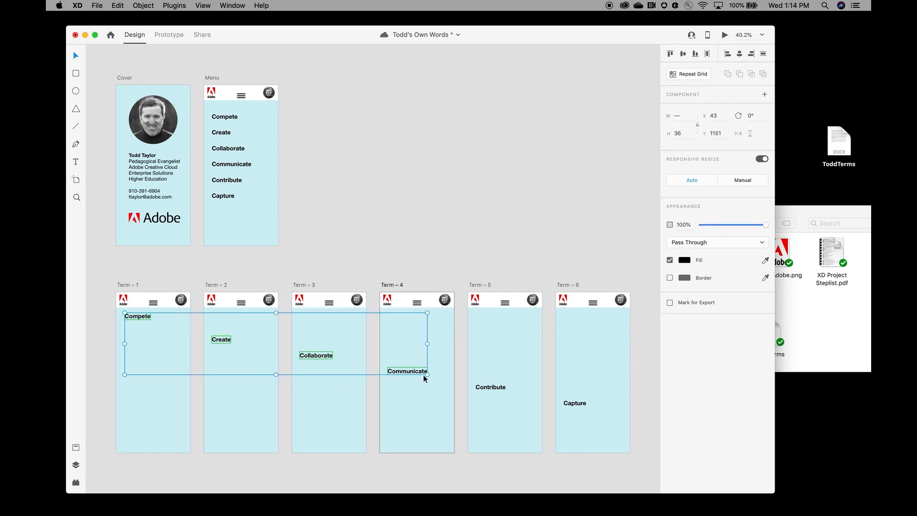
{"action": "left_click", "coordinate": [490, 387], "text": "shift"}
{"action": "left_click", "coordinate": [578, 407], "text": "shift"}
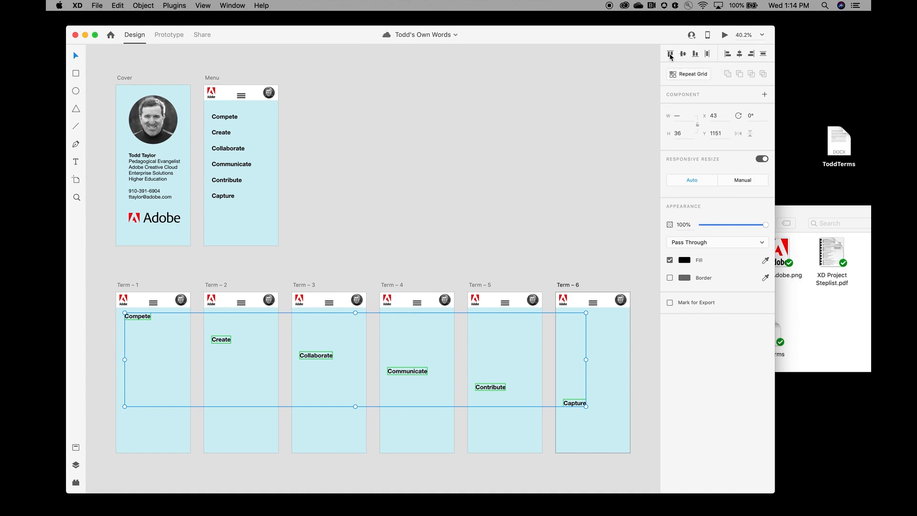
{"action": "left_click", "coordinate": [670, 54]}
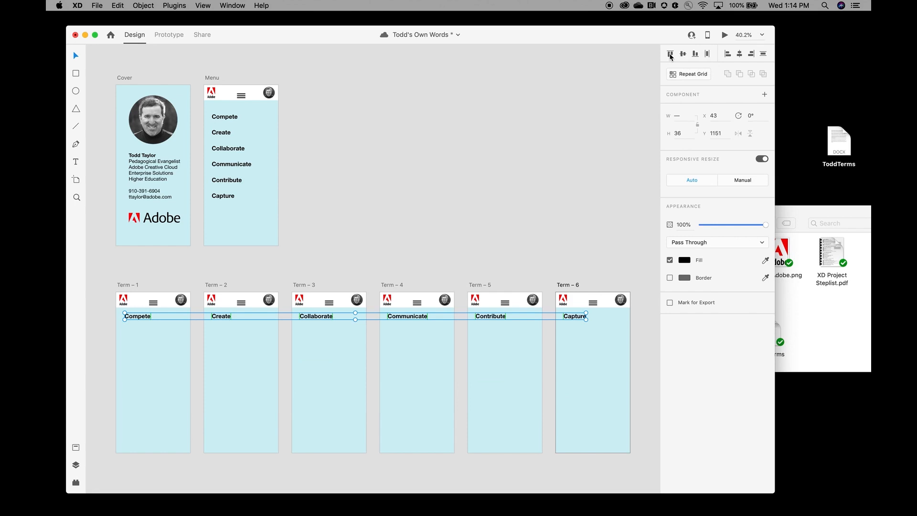
{"action": "left_click", "coordinate": [519, 153]}
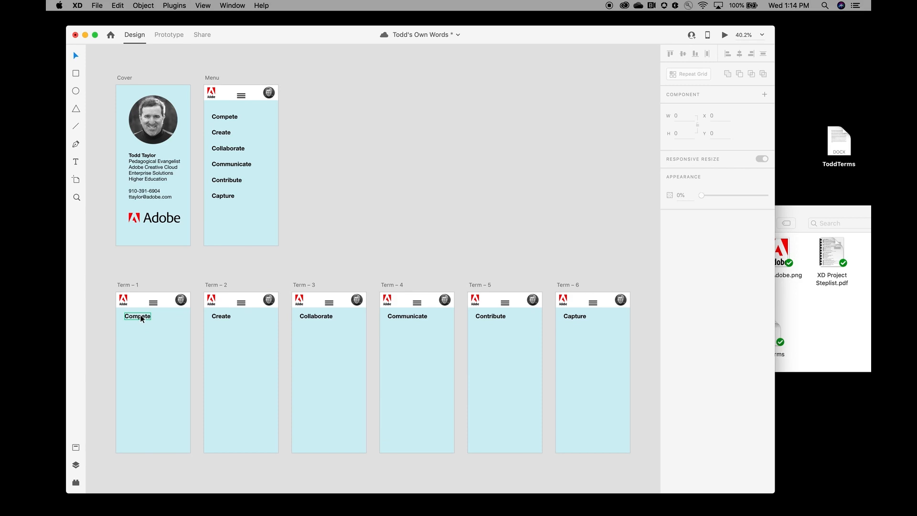
Step: Centre Compete, Create and Collaborate horizontally on their Term artboards
{"action": "mouse_move", "coordinate": [142, 318]}
{"action": "left_mouse_down"}
{"action": "mouse_move", "coordinate": [157, 319]}
{"action": "mouse_move", "coordinate": [144, 320]}
{"action": "left_mouse_up"}
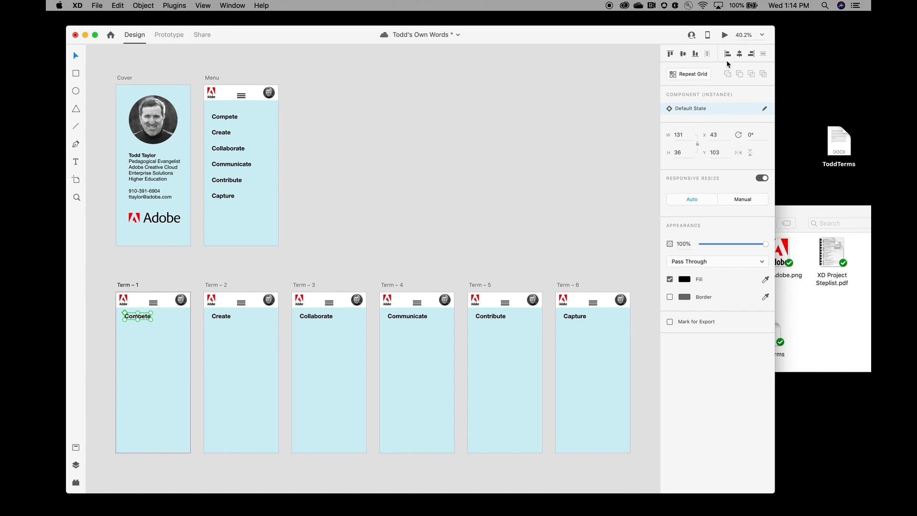
{"action": "left_click", "coordinate": [739, 55]}
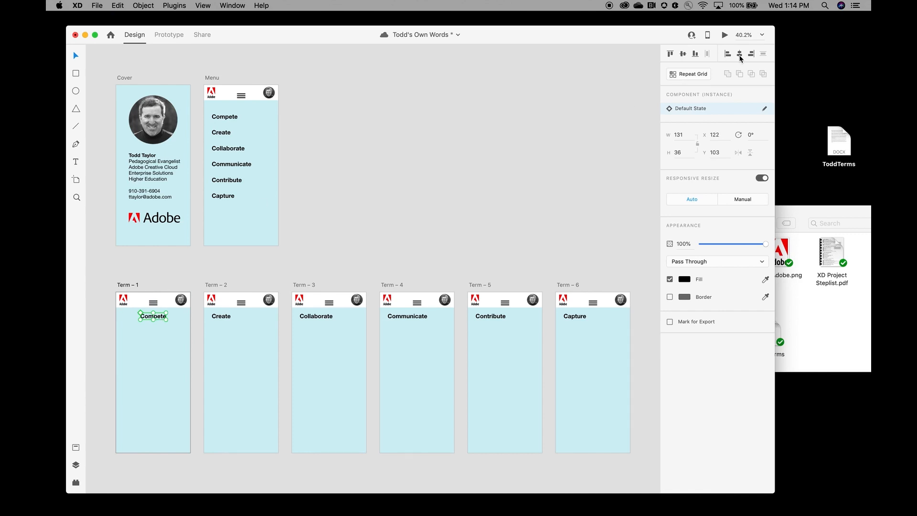
{"action": "left_click", "coordinate": [224, 316]}
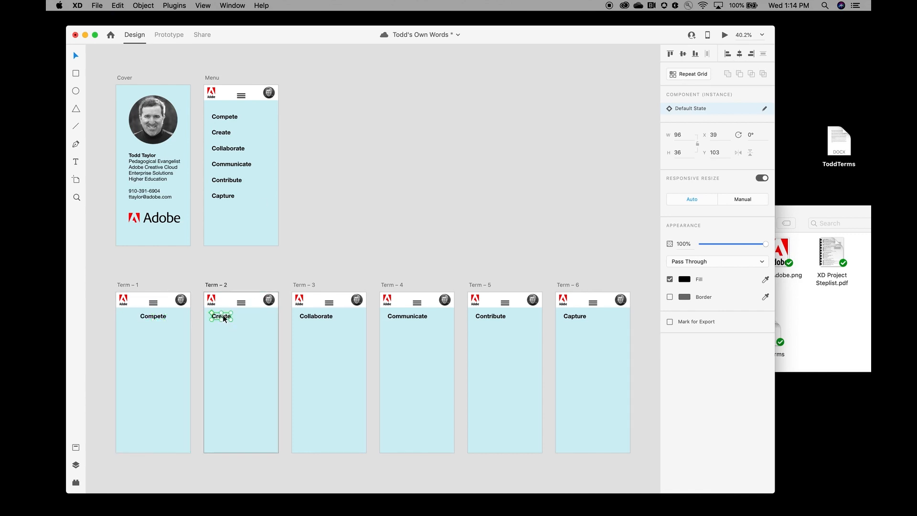
{"action": "left_click", "coordinate": [740, 54]}
{"action": "left_click", "coordinate": [326, 318]}
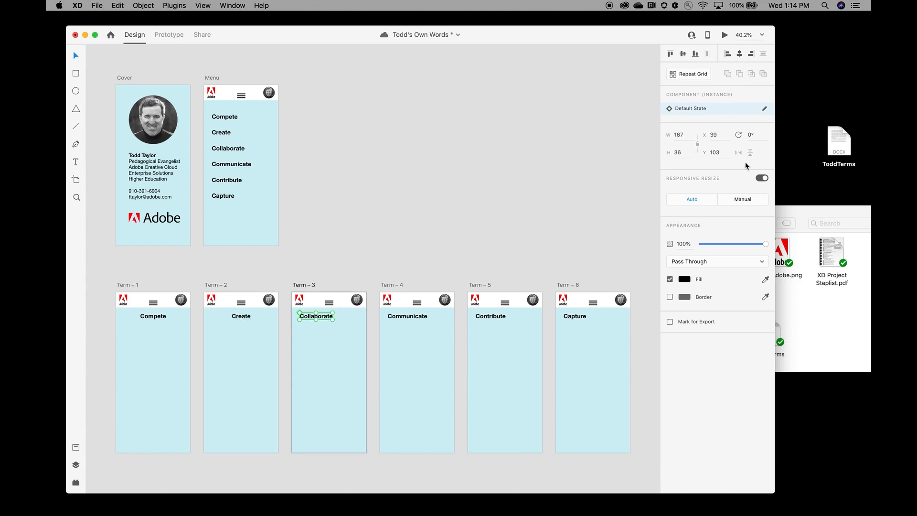
{"action": "left_click", "coordinate": [740, 54]}
Step: Centre Communicate, Contribute and Capture horizontally on their Term artboards, then save
{"action": "left_click", "coordinate": [420, 317]}
{"action": "left_click", "coordinate": [739, 54]}
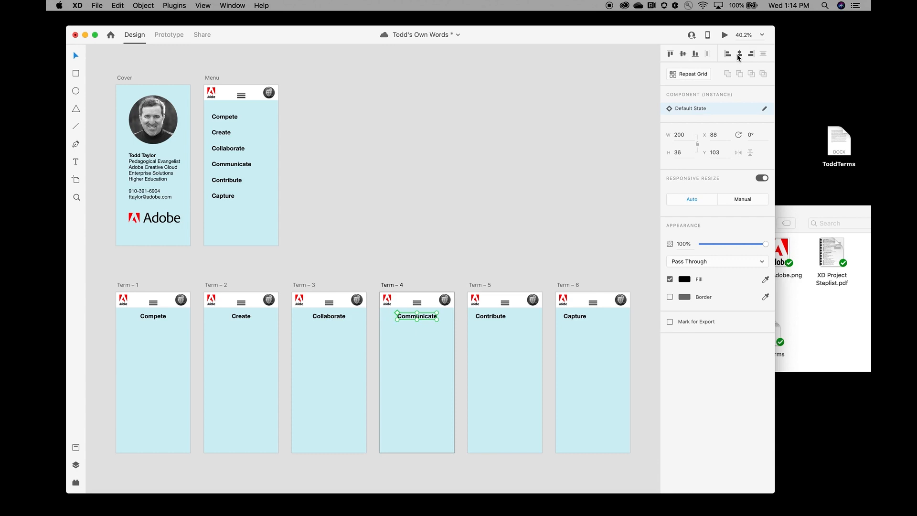
{"action": "left_click", "coordinate": [497, 316]}
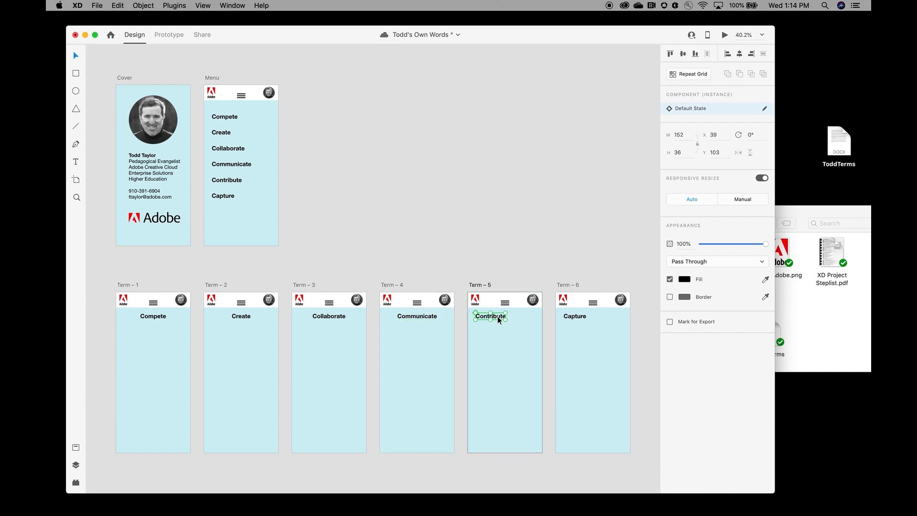
{"action": "left_click", "coordinate": [740, 56]}
{"action": "left_click", "coordinate": [580, 316]}
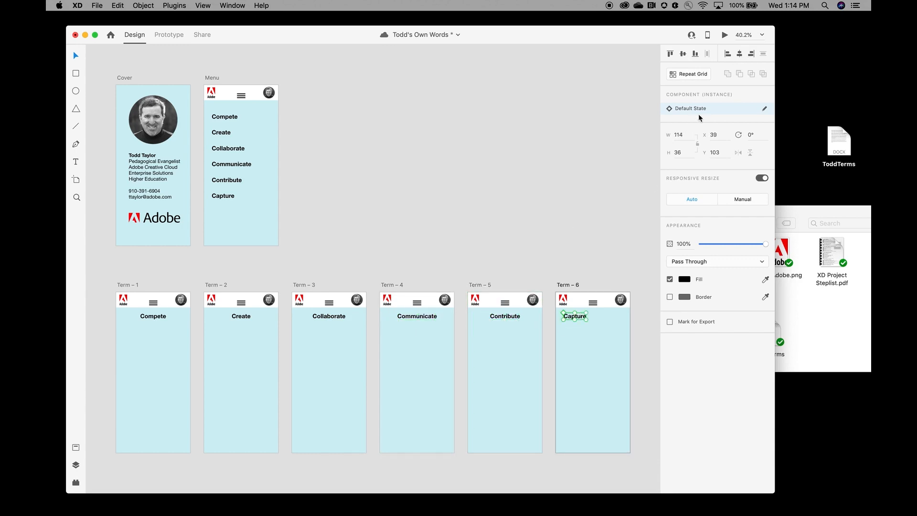
{"action": "left_click", "coordinate": [740, 54]}
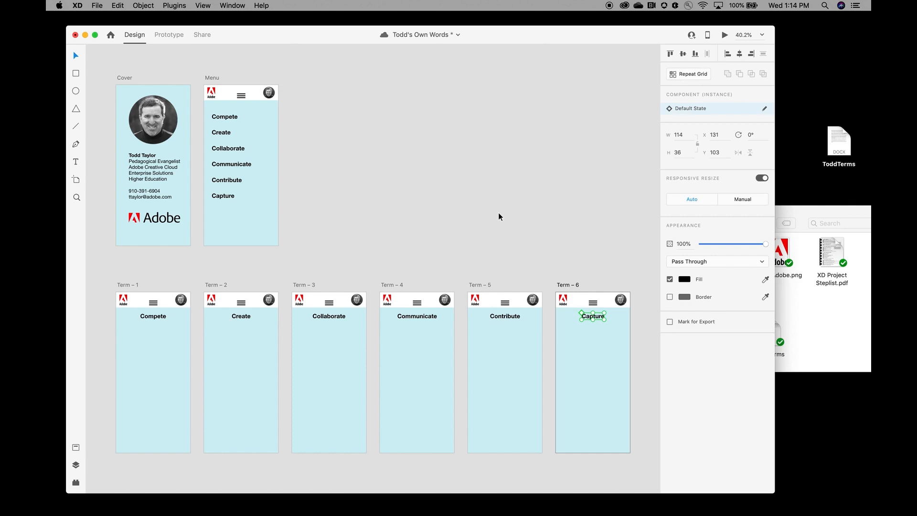
{"action": "left_click", "coordinate": [468, 224]}
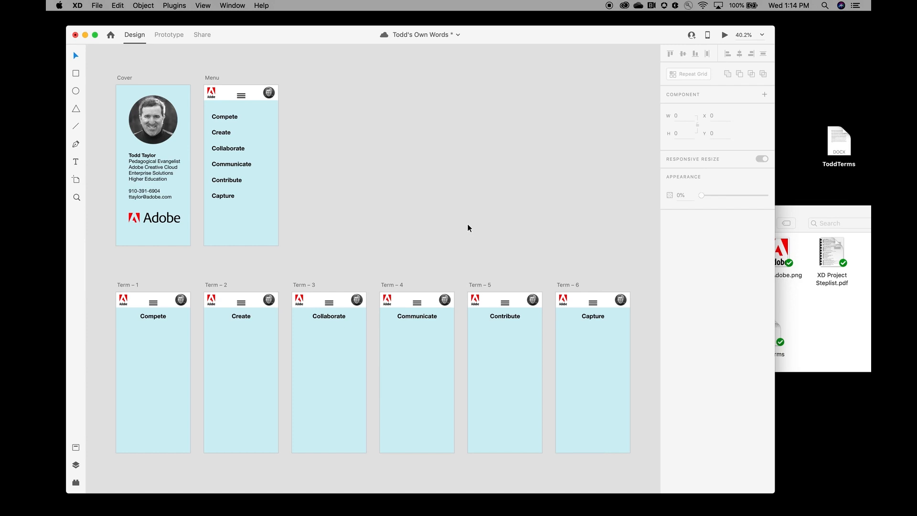
{"action": "key", "text": "super+s"}
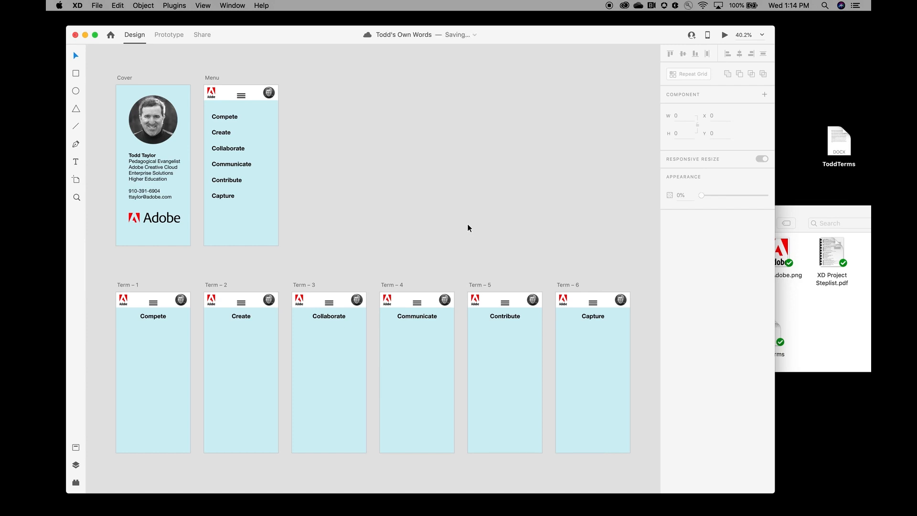
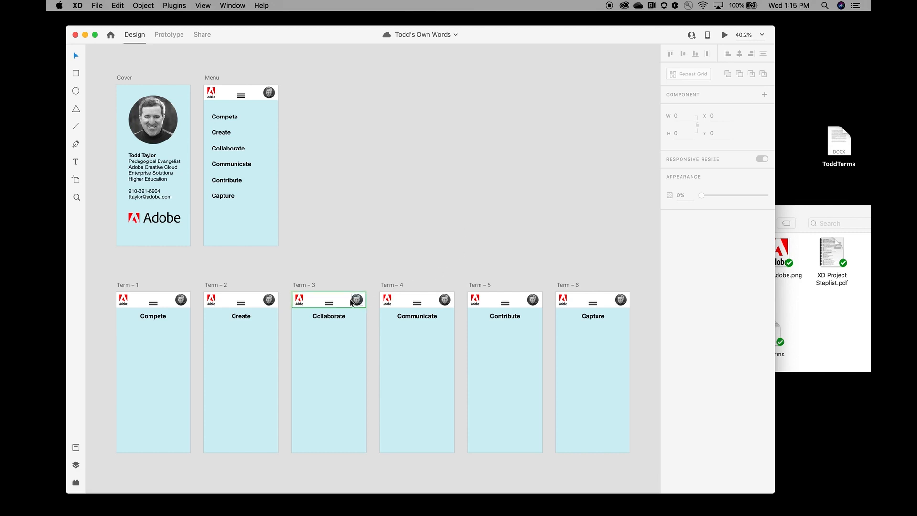
Step: Draw a text area on Term – 1 under the Compete heading and type placeholder text
{"action": "left_click", "coordinate": [75, 163]}
{"action": "left_click_drag", "start_coordinate": [120, 327], "coordinate": [184, 443]}
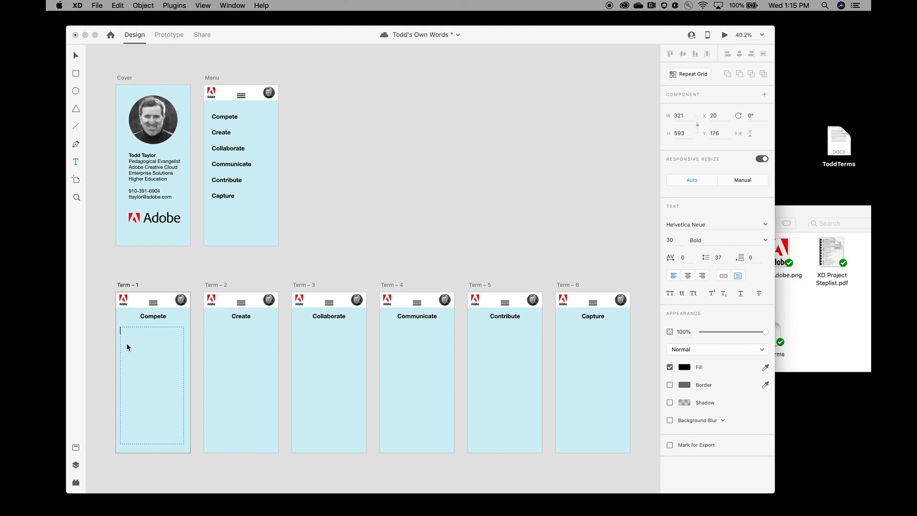
{"action": "type", "text": "oushEGF AP9 EP79WP9F 7QWP9 GWP97 FP9 . QPW9U8EF PAWIUF PW9AG PQW7G P97AW GP97AWG P97WRGA P9"}
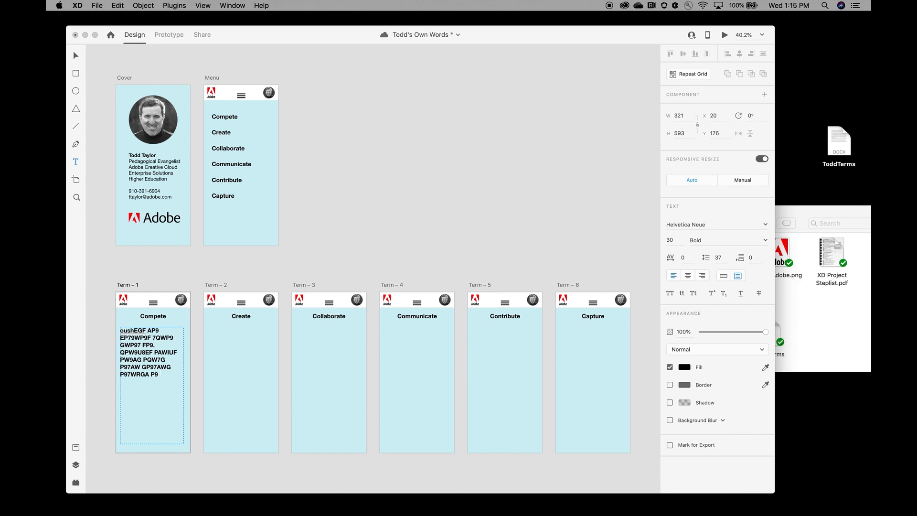
Step: Select all the placeholder text and set it to 18-point Regular weight
{"action": "left_click", "coordinate": [117, 5]}
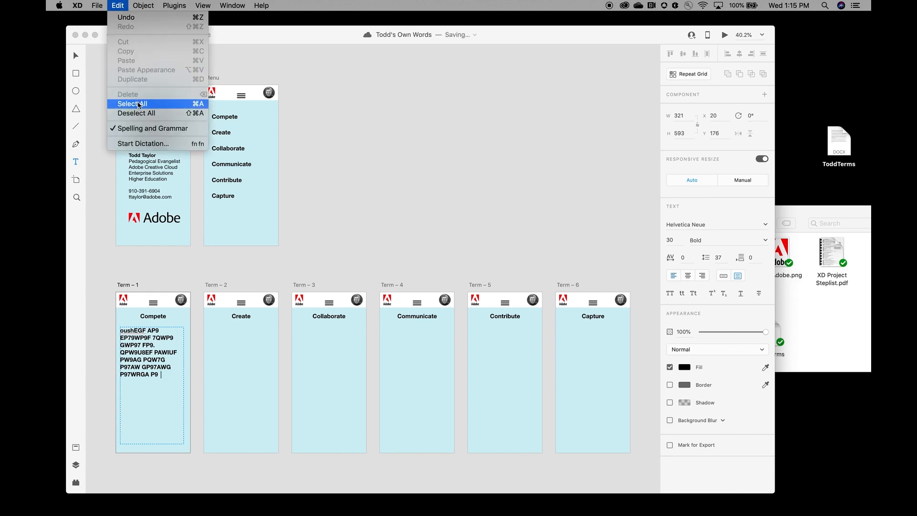
{"action": "left_click", "coordinate": [139, 105]}
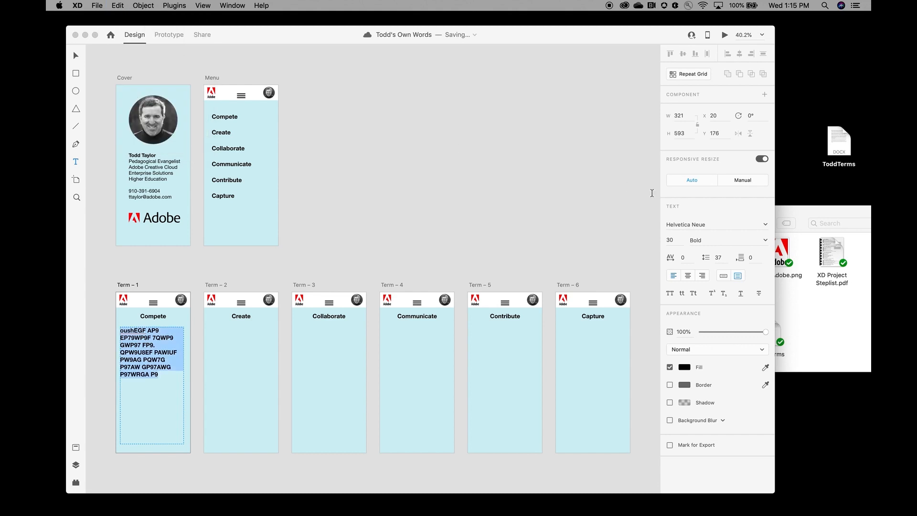
{"action": "left_click", "coordinate": [664, 239]}
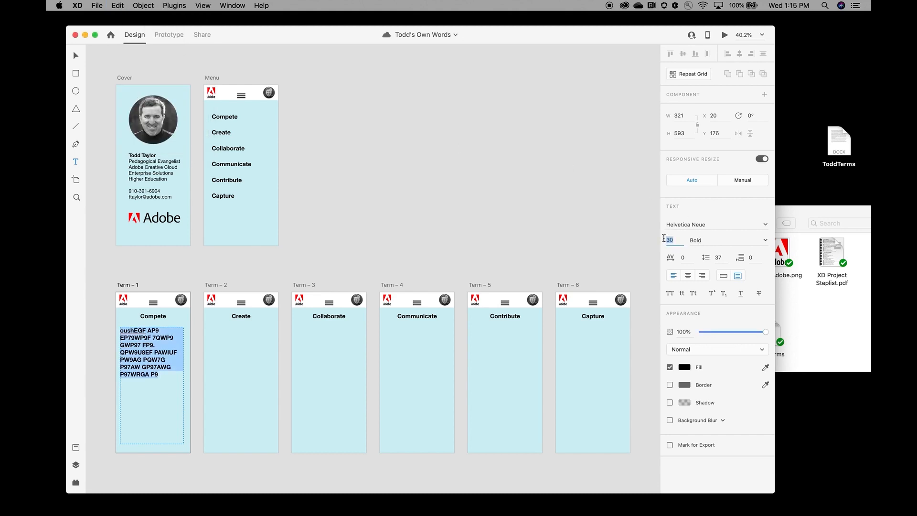
{"action": "type", "text": "18"}
{"action": "left_click", "coordinate": [764, 240]}
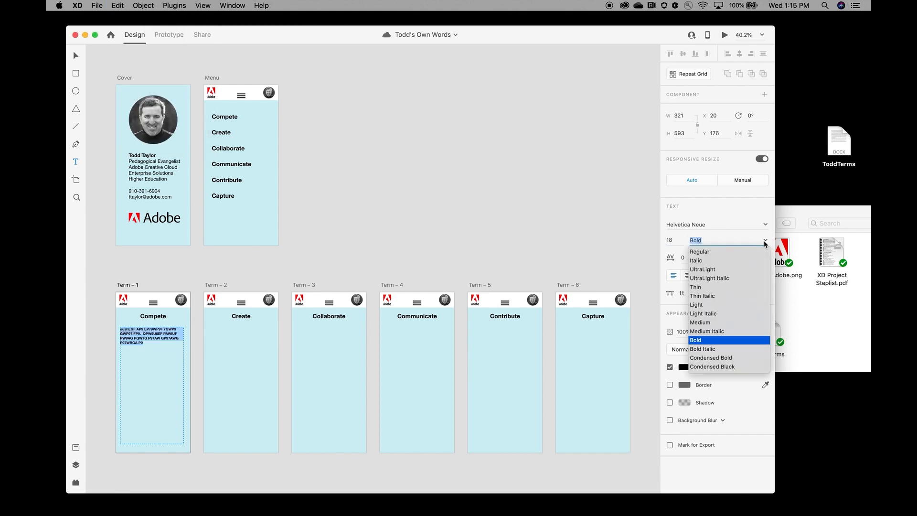
{"action": "left_click", "coordinate": [734, 253]}
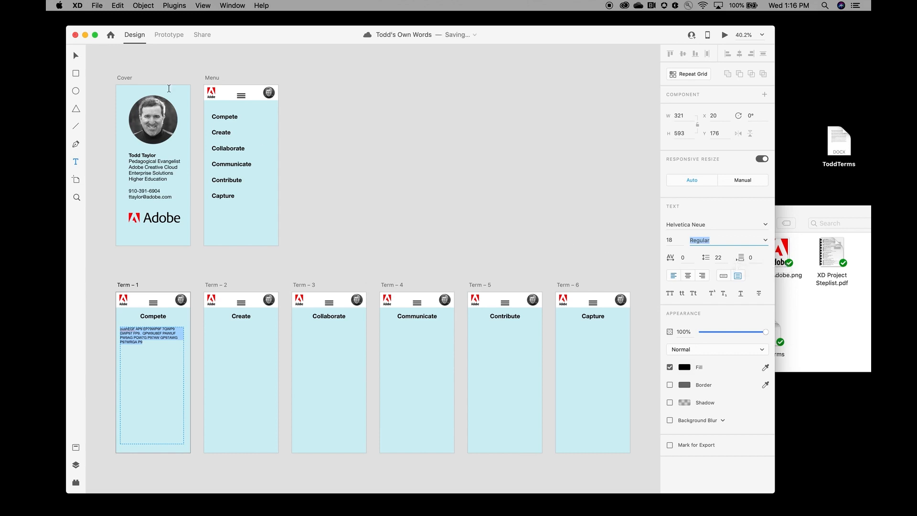
{"action": "left_click", "coordinate": [75, 56]}
{"action": "key", "text": "super+Tab"}
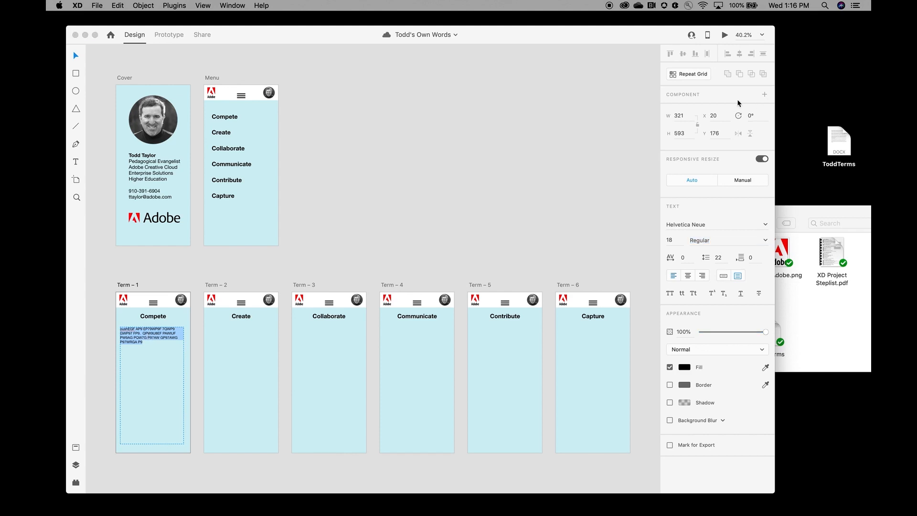
Step: Repeat-grid the text across all six Term artboards with a 129 column gap, then save
{"action": "left_click", "coordinate": [687, 75]}
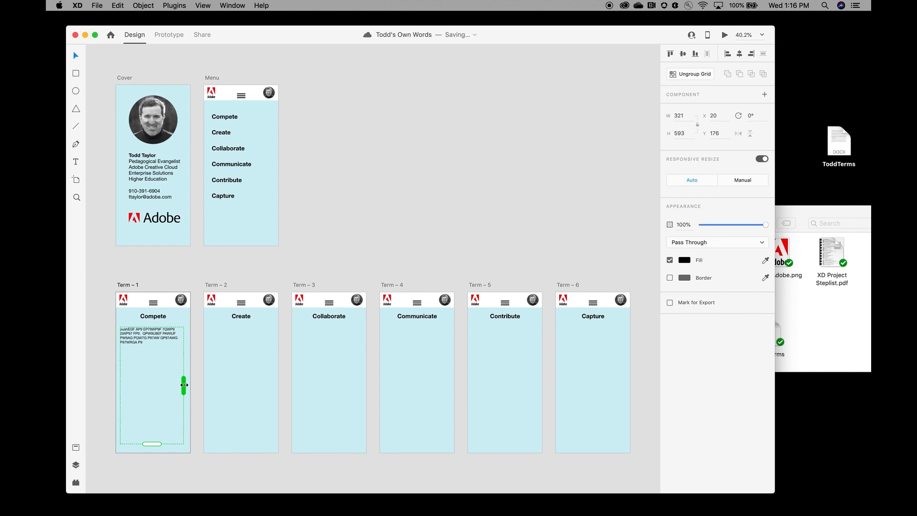
{"action": "left_click_drag", "start_coordinate": [184, 384], "coordinate": [518, 383]}
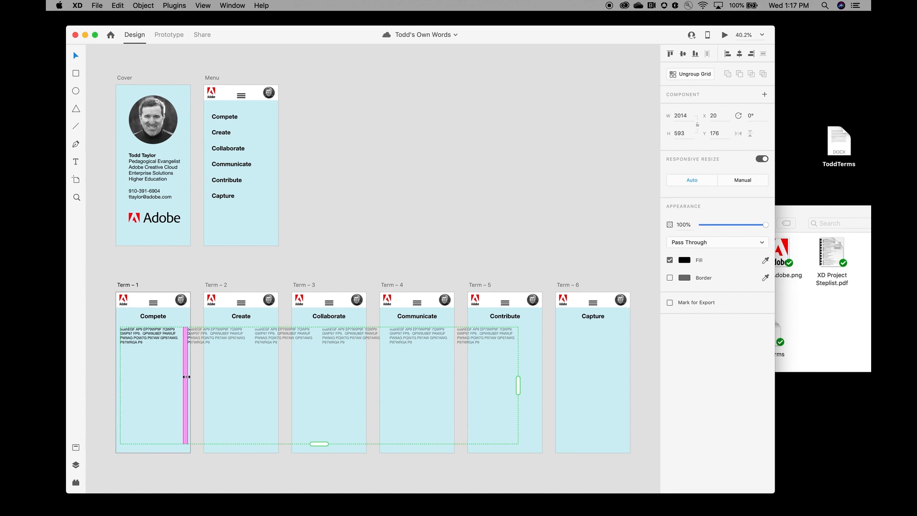
{"action": "left_click_drag", "start_coordinate": [186, 377], "coordinate": [208, 377]}
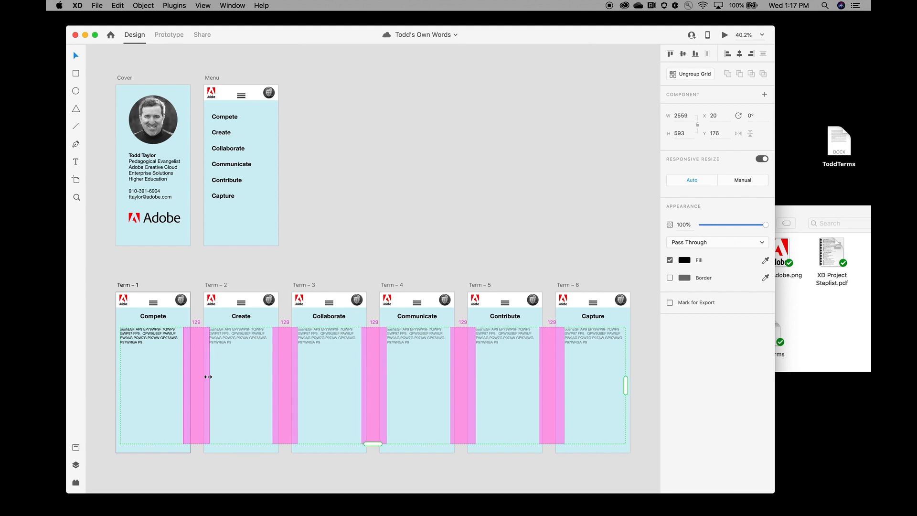
{"action": "left_click_drag", "start_coordinate": [208, 377], "coordinate": [208, 377]}
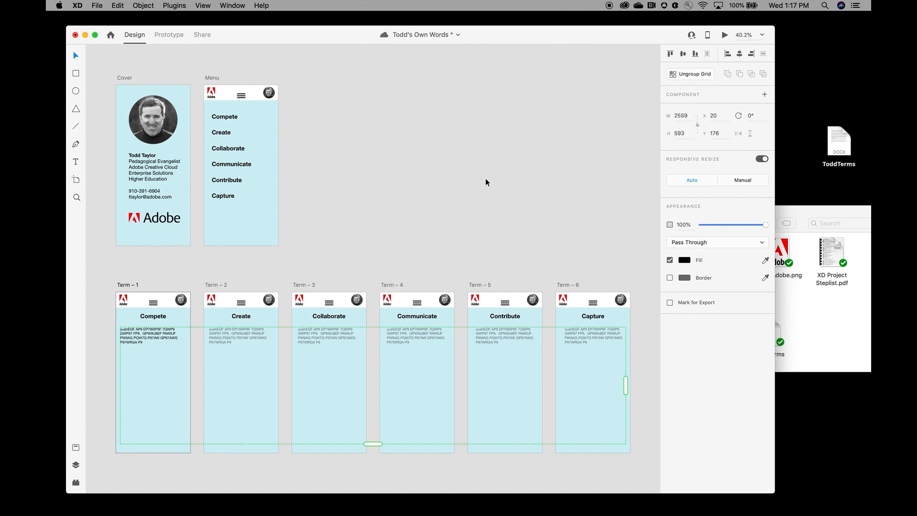
{"action": "key", "text": "super+s"}
Step: Drop ToddTerms.txt from Finder onto the repeat grid to fill each Term's paragraph
{"action": "left_click", "coordinate": [804, 308]}
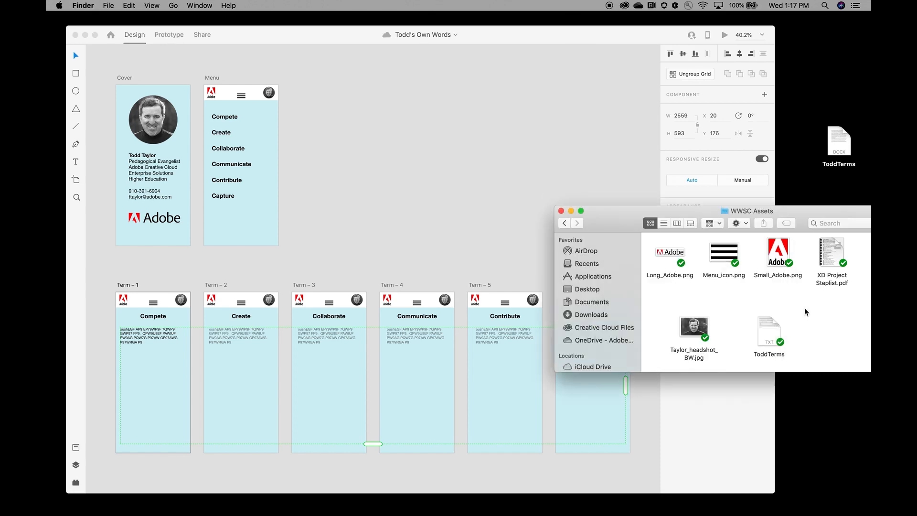
{"action": "left_click", "coordinate": [770, 329]}
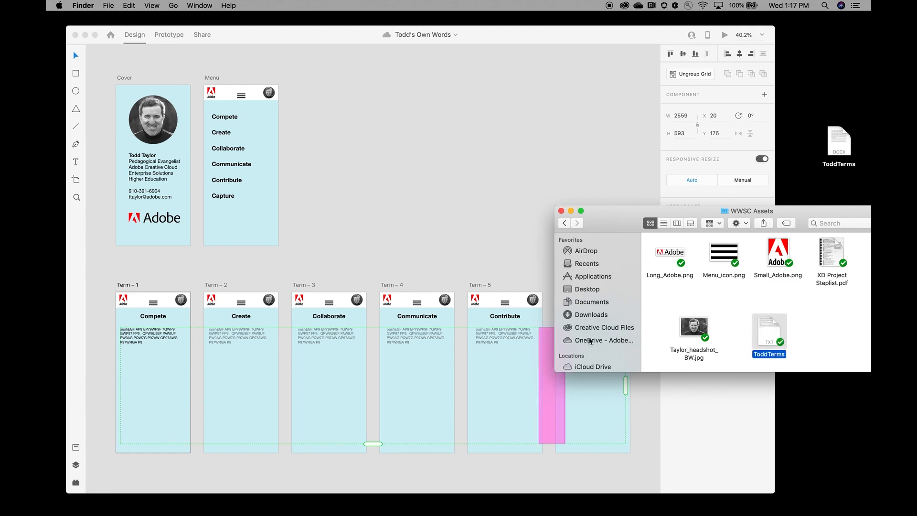
{"action": "left_click", "coordinate": [805, 316]}
{"action": "left_click", "coordinate": [764, 331]}
{"action": "left_click_drag", "start_coordinate": [764, 333], "coordinate": [149, 342]}
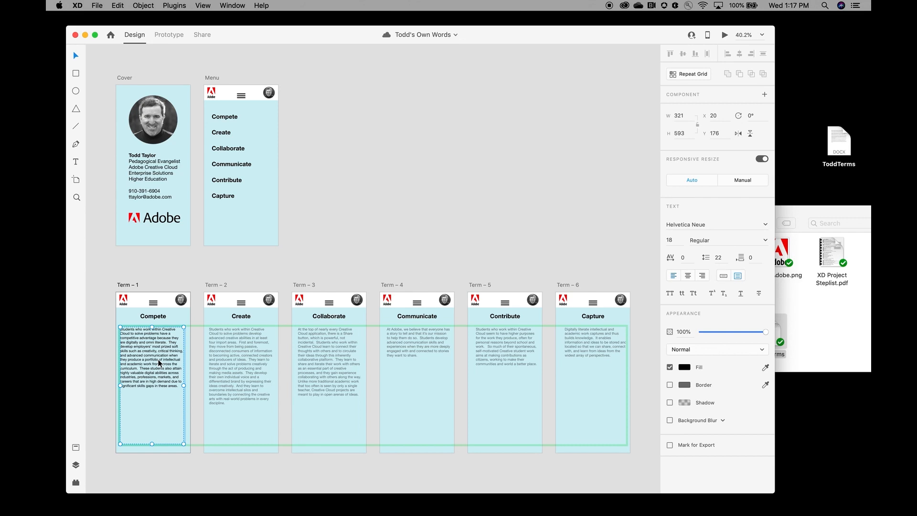
Step: Ungroup the repeat grid into six text boxes and extend them slightly upward
{"action": "key", "text": "super+r"}
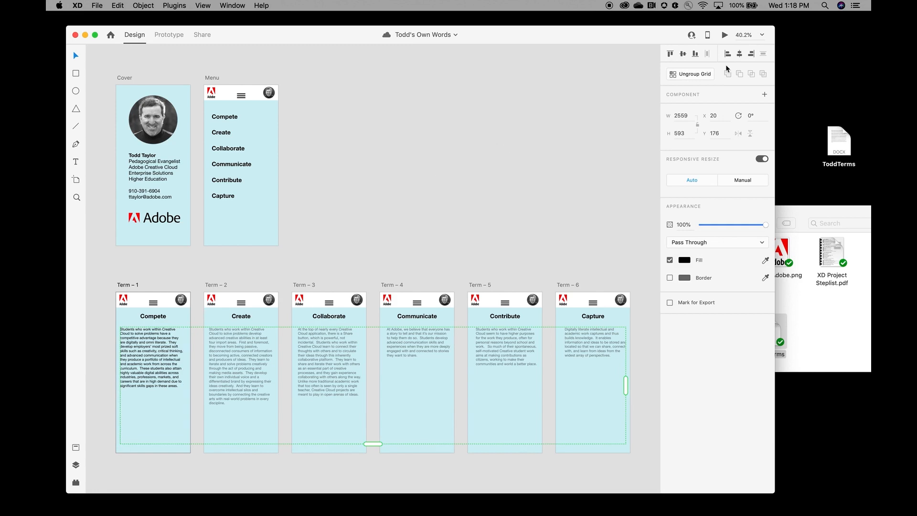
{"action": "left_click", "coordinate": [697, 75]}
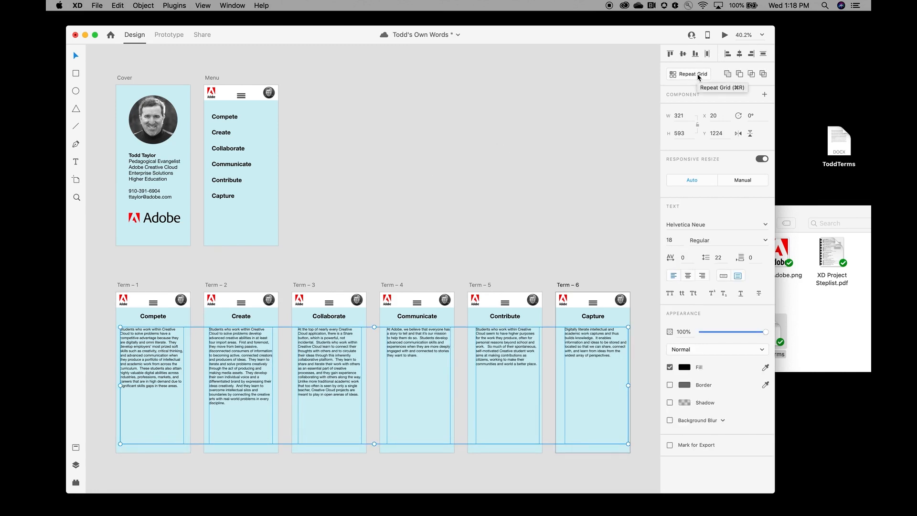
{"action": "left_click", "coordinate": [154, 335]}
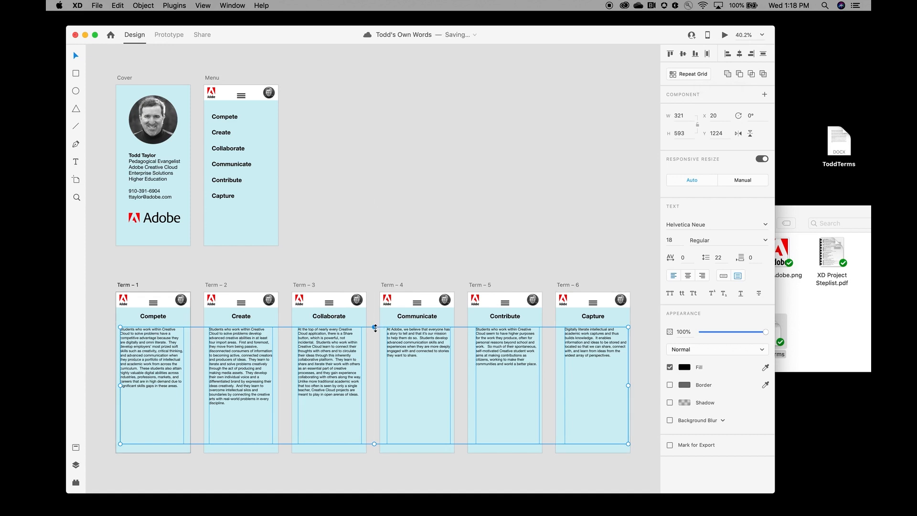
{"action": "left_click_drag", "start_coordinate": [375, 328], "coordinate": [374, 325]}
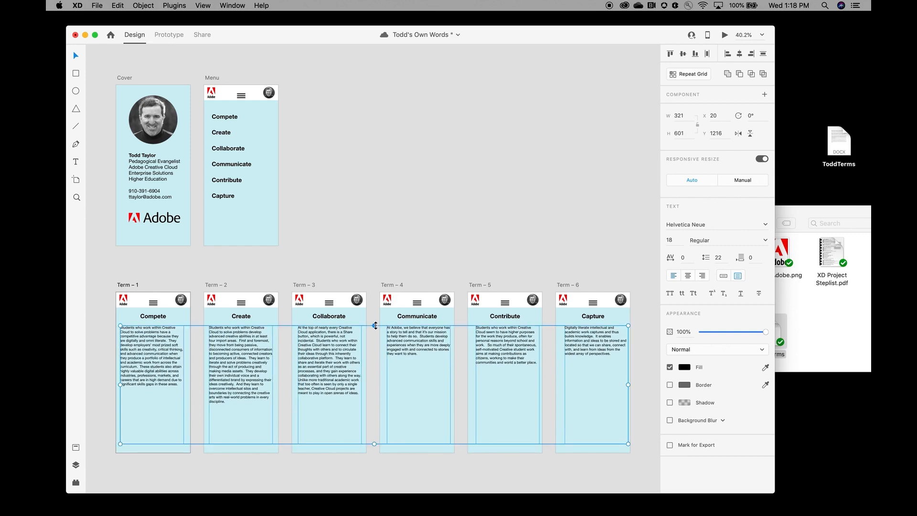
{"action": "left_click", "coordinate": [370, 248]}
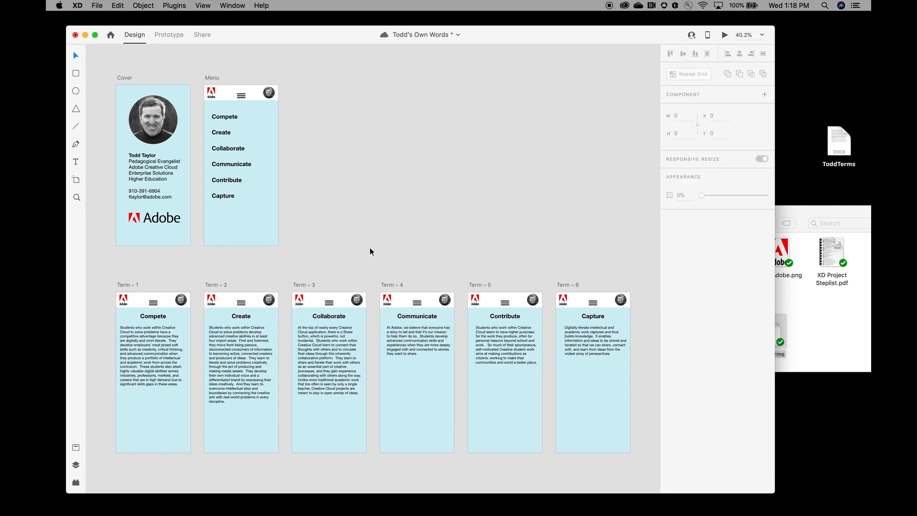
Step: Centre each Term – 1 to Term – 6 text box horizontally in its artboard
{"action": "left_click", "coordinate": [145, 343]}
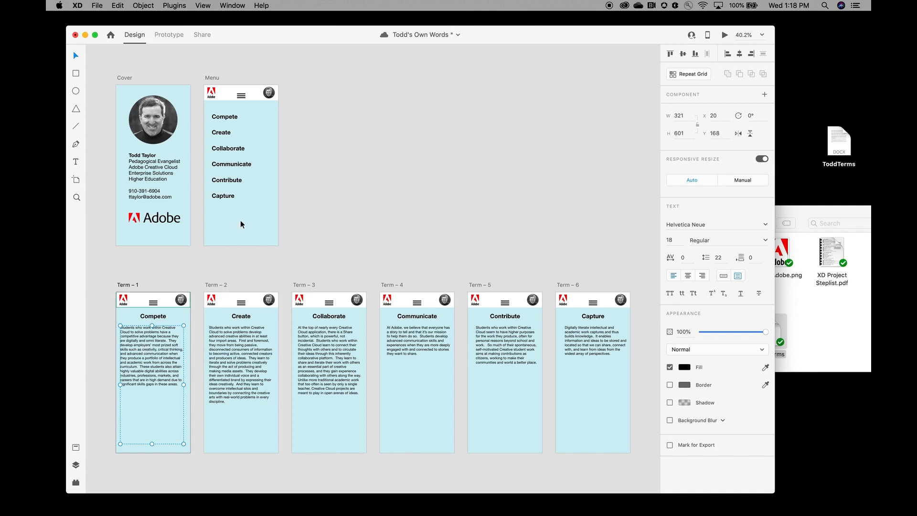
{"action": "left_click", "coordinate": [740, 54]}
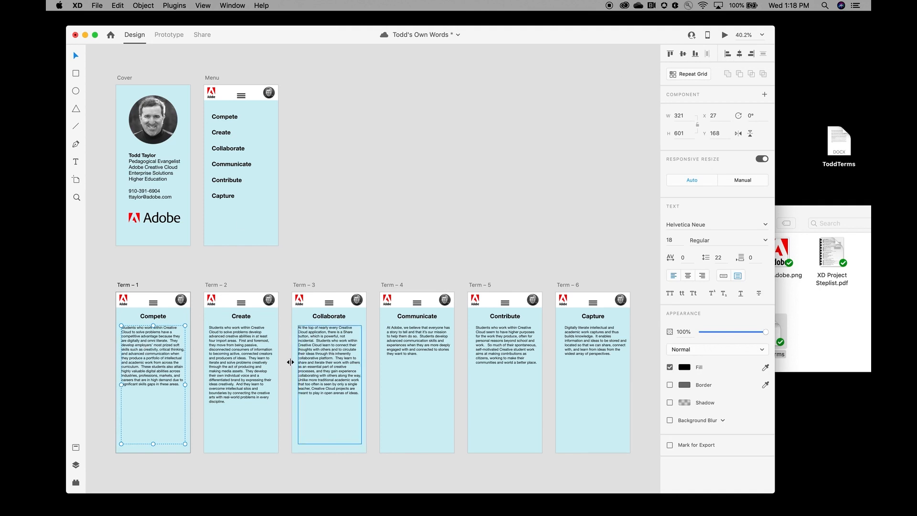
{"action": "left_click", "coordinate": [248, 358]}
{"action": "left_click", "coordinate": [739, 54]}
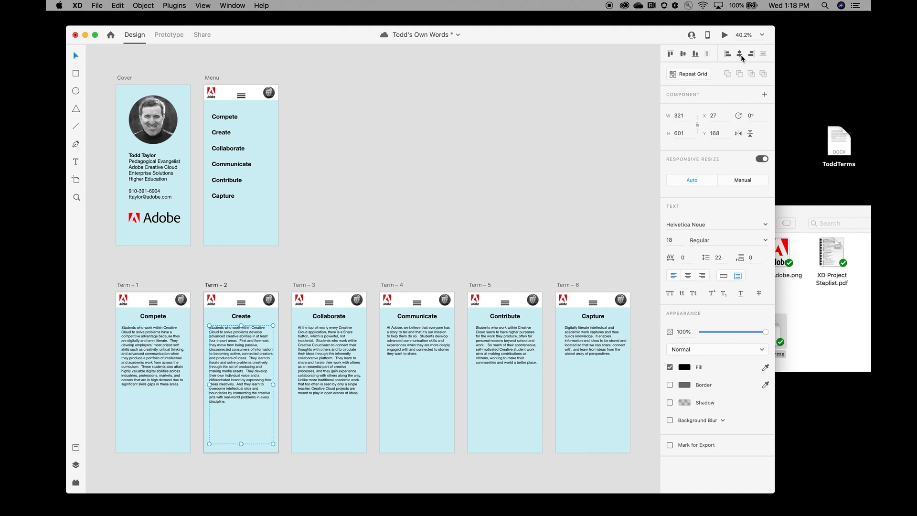
{"action": "left_click", "coordinate": [345, 363]}
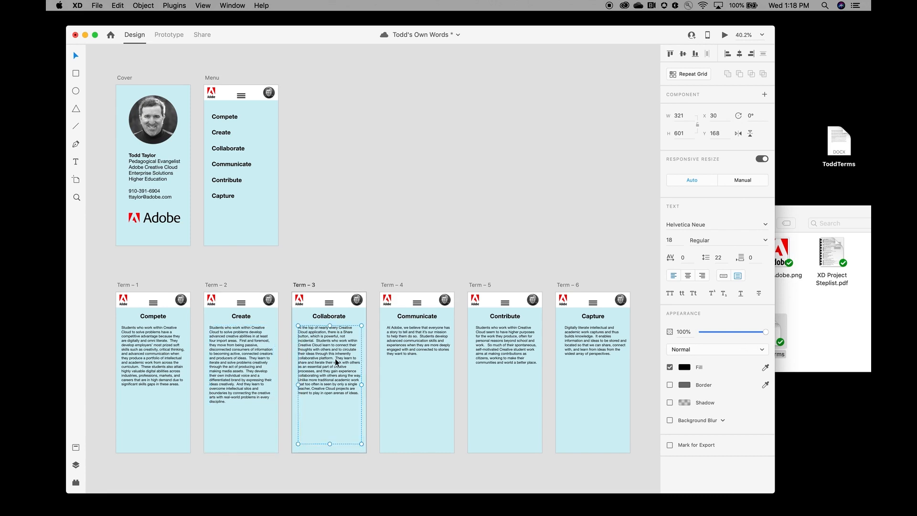
{"action": "left_click", "coordinate": [739, 54]}
{"action": "left_click", "coordinate": [414, 340]}
{"action": "left_click", "coordinate": [740, 54]}
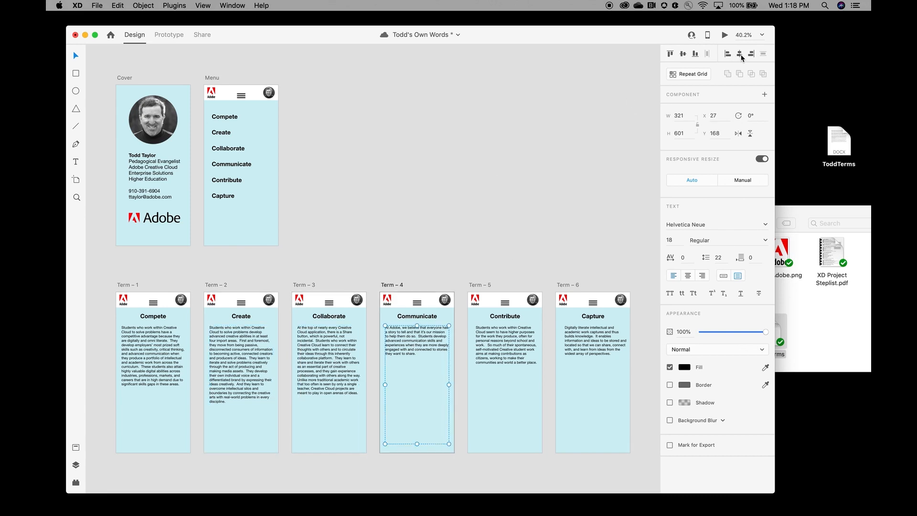
{"action": "left_click", "coordinate": [506, 341]}
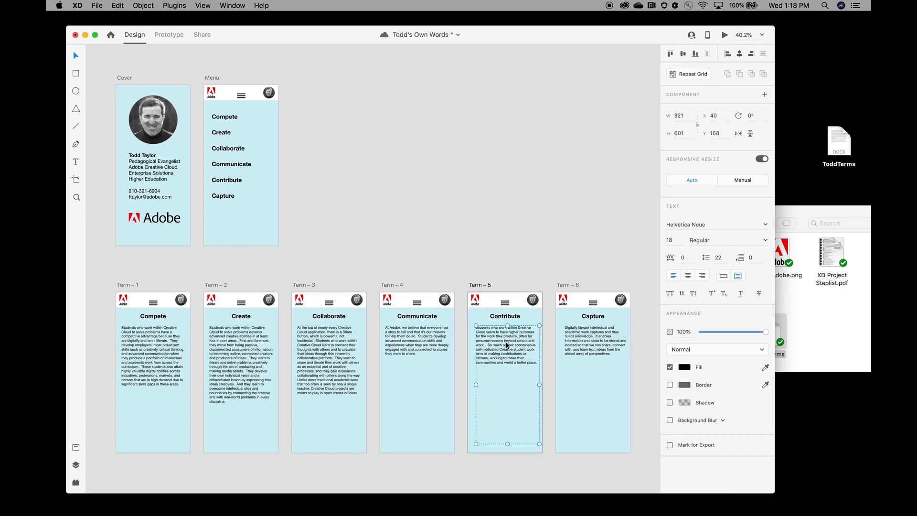
{"action": "left_click", "coordinate": [739, 53]}
{"action": "left_click", "coordinate": [593, 335]}
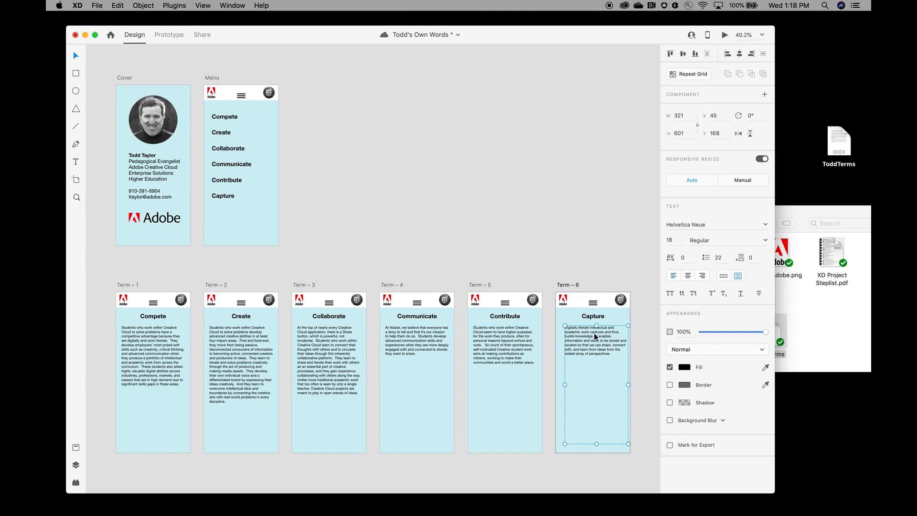
{"action": "left_click", "coordinate": [739, 53]}
{"action": "left_click", "coordinate": [541, 173]}
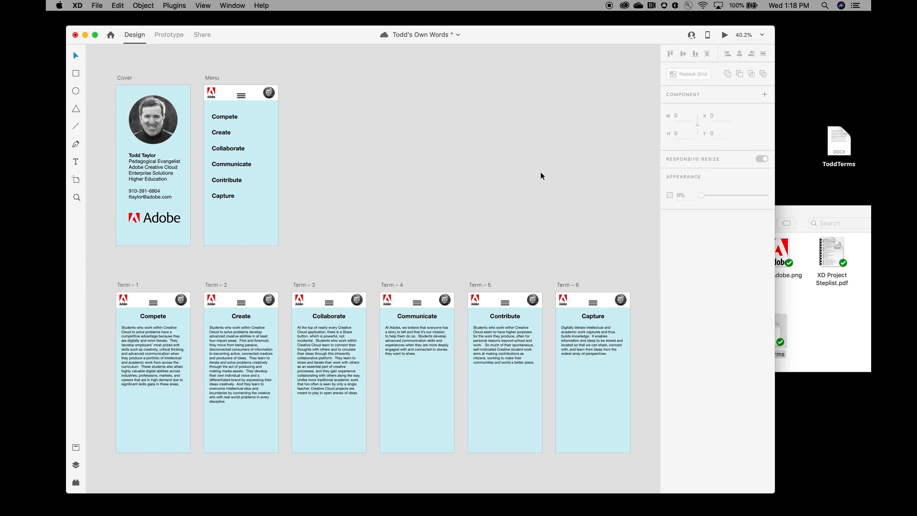
Step: Adjust the height of the Term – 2 text box and save
{"action": "left_click", "coordinate": [240, 377]}
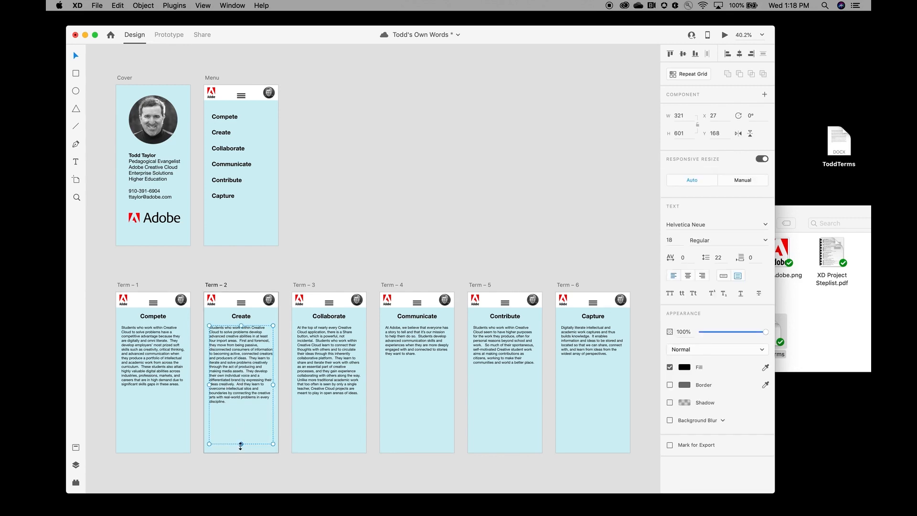
{"action": "mouse_move", "coordinate": [241, 444]}
{"action": "left_mouse_down"}
{"action": "mouse_move", "coordinate": [242, 408]}
{"action": "mouse_move", "coordinate": [243, 444]}
{"action": "left_mouse_up"}
{"action": "key", "text": "super+s"}
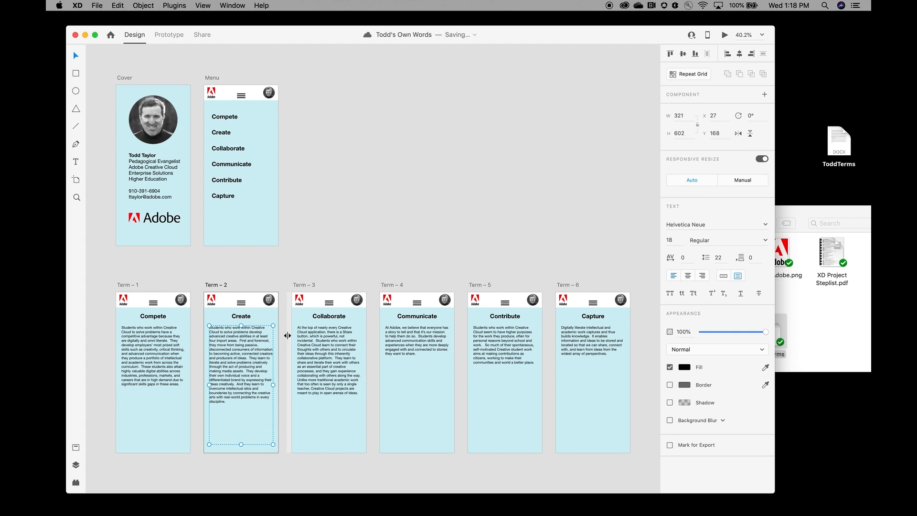
{"action": "left_click", "coordinate": [333, 237]}
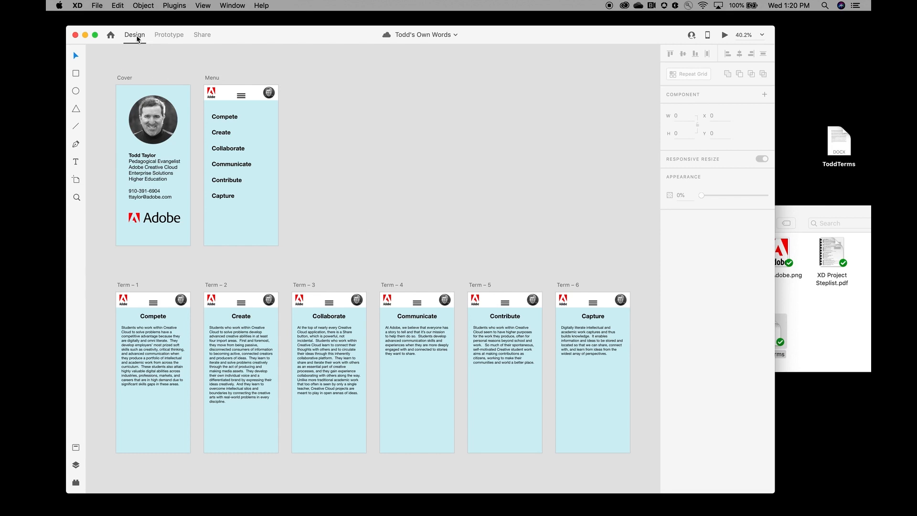
Step: In Prototype mode, set the Menu and six Term headers to Fix Position When Scrolling
{"action": "left_click", "coordinate": [174, 38]}
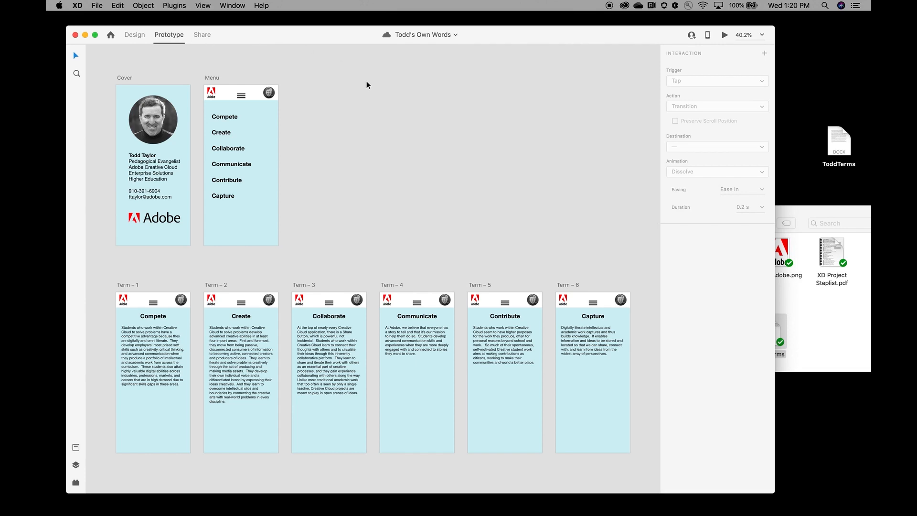
{"action": "left_click", "coordinate": [250, 92]}
{"action": "left_click", "coordinate": [149, 300]}
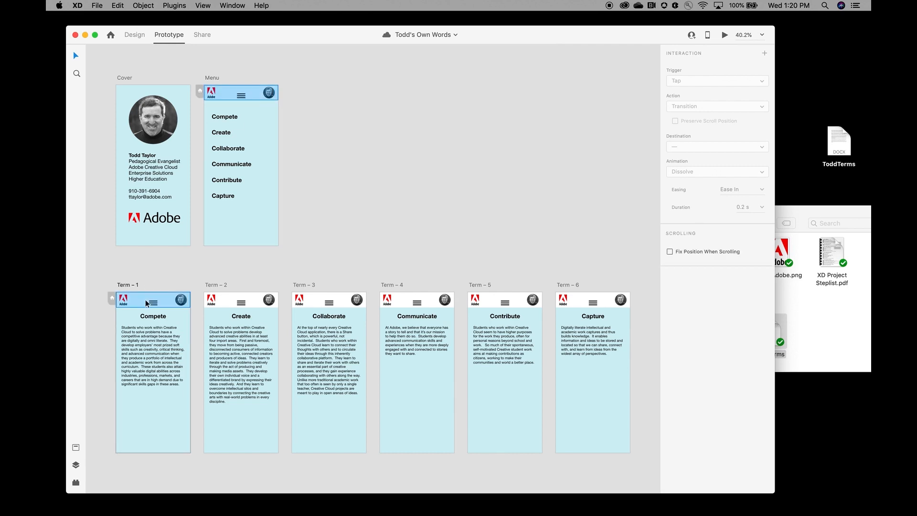
{"action": "left_click", "coordinate": [248, 302], "text": "shift"}
{"action": "left_click", "coordinate": [337, 298], "text": "shift"}
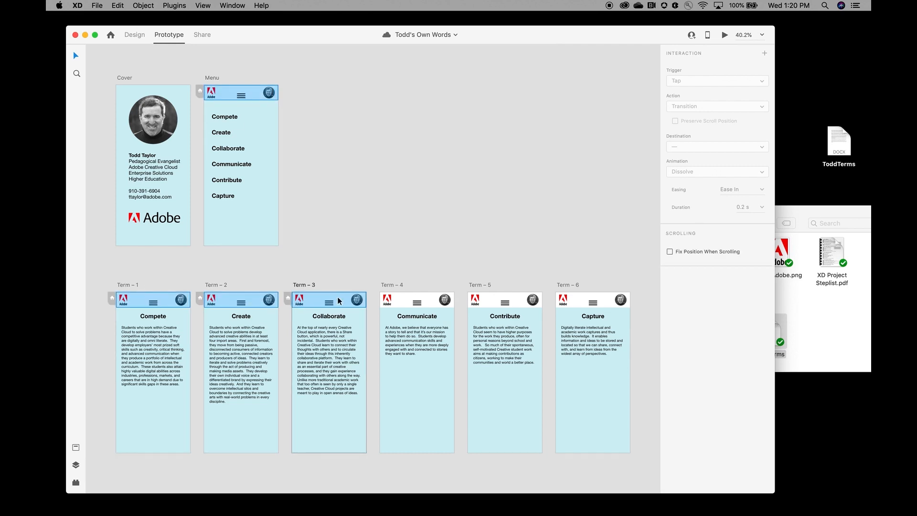
{"action": "left_click", "coordinate": [416, 301], "text": "shift"}
{"action": "left_click", "coordinate": [501, 302], "text": "shift"}
{"action": "left_click", "coordinate": [584, 302], "text": "shift"}
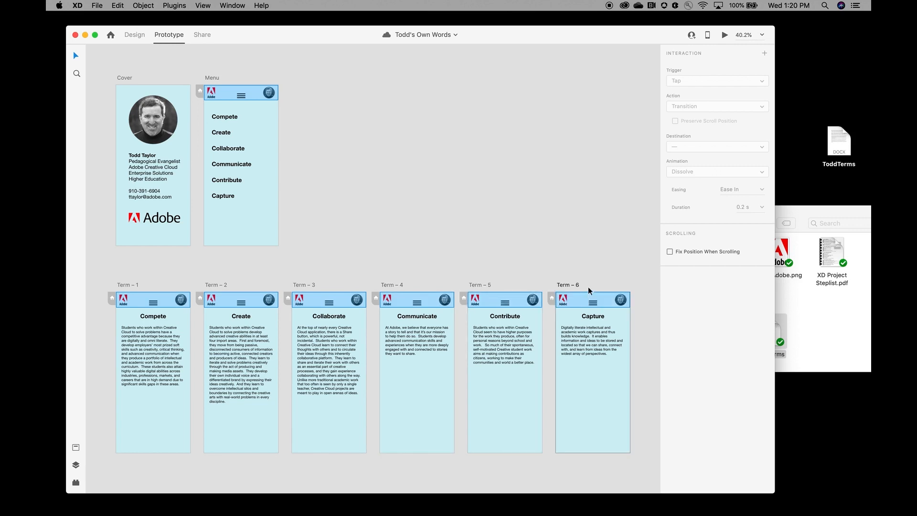
{"action": "left_click", "coordinate": [670, 252]}
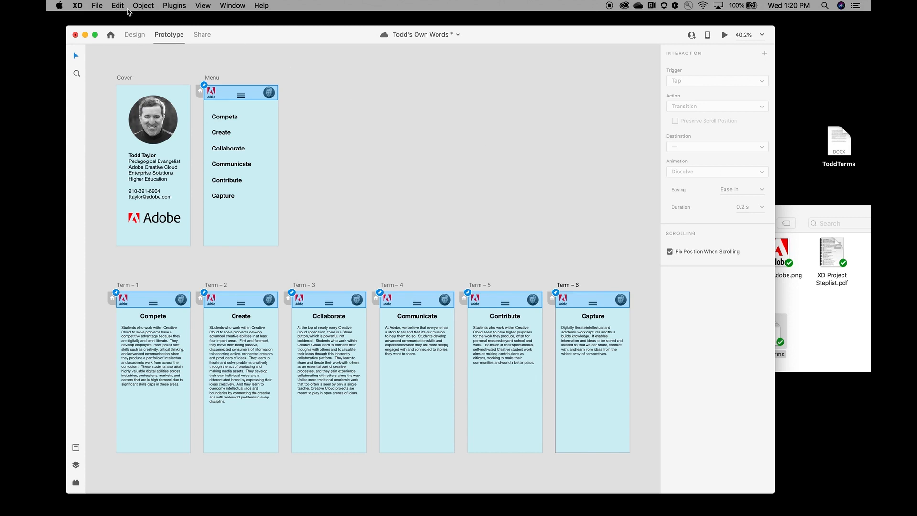
Step: Bring the seven selected headers to the front and save
{"action": "left_click", "coordinate": [144, 6]}
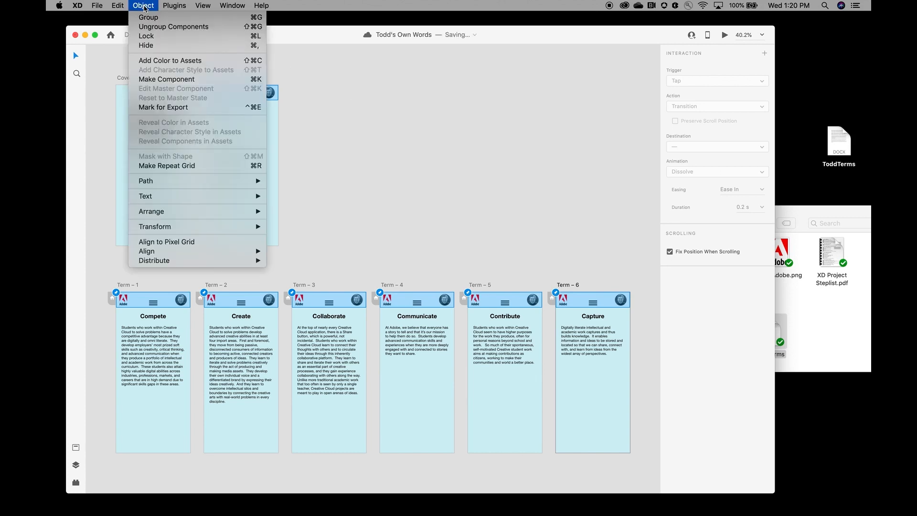
{"action": "mouse_move", "coordinate": [200, 213]}
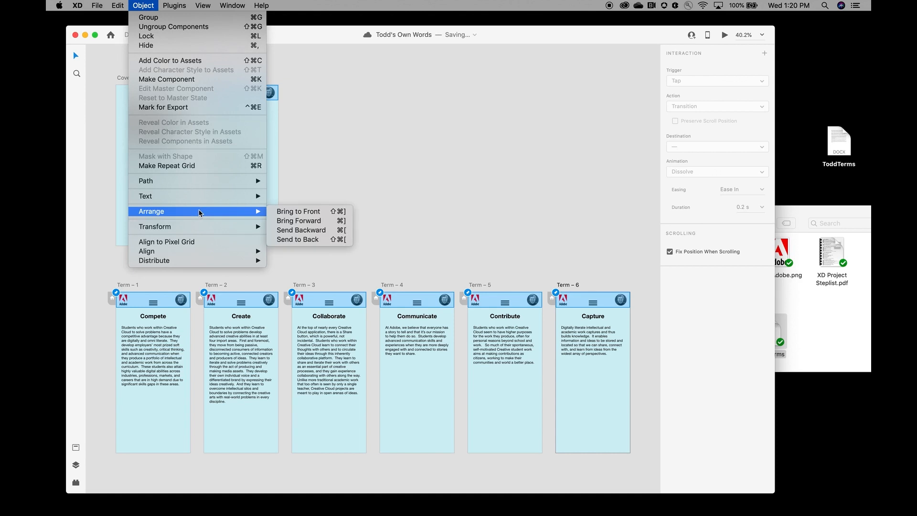
{"action": "left_click", "coordinate": [284, 212]}
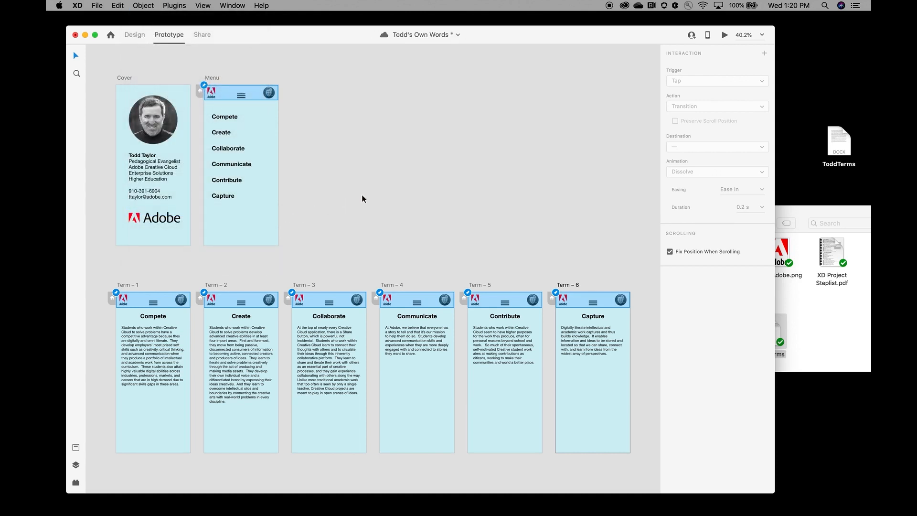
{"action": "key", "text": "super+s"}
{"action": "left_click", "coordinate": [396, 181]}
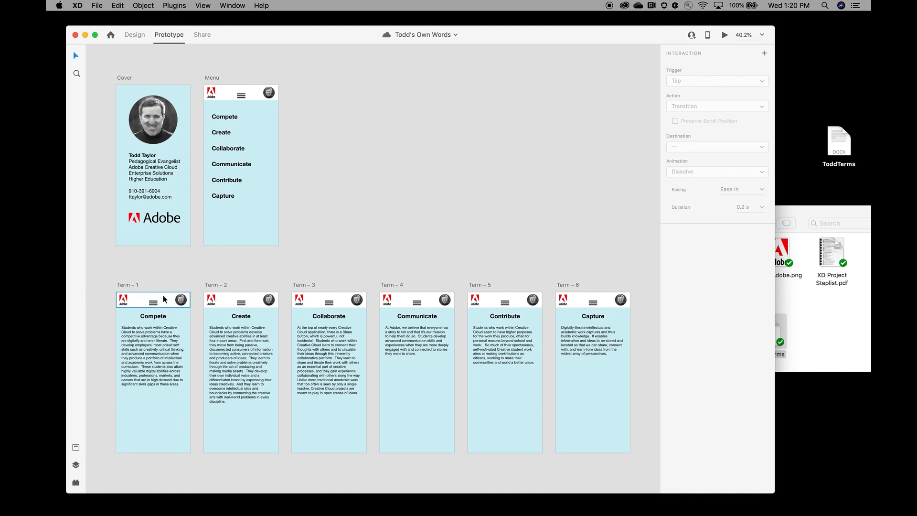
Step: Wire Compete through Capture menu items to Term – 1 through Term – 6, then save
{"action": "left_click", "coordinate": [231, 116]}
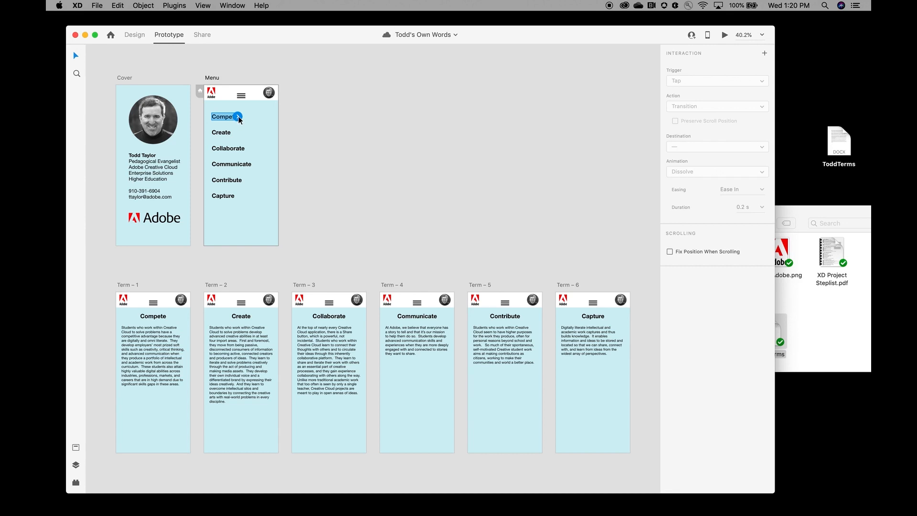
{"action": "left_click_drag", "start_coordinate": [238, 117], "coordinate": [152, 408]}
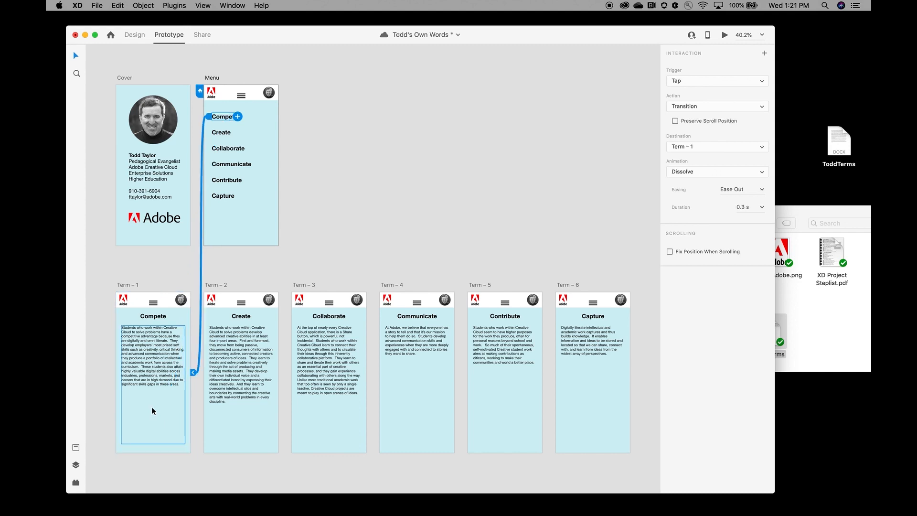
{"action": "left_click", "coordinate": [232, 134]}
{"action": "left_click_drag", "start_coordinate": [231, 133], "coordinate": [240, 414]}
{"action": "left_click", "coordinate": [237, 151]}
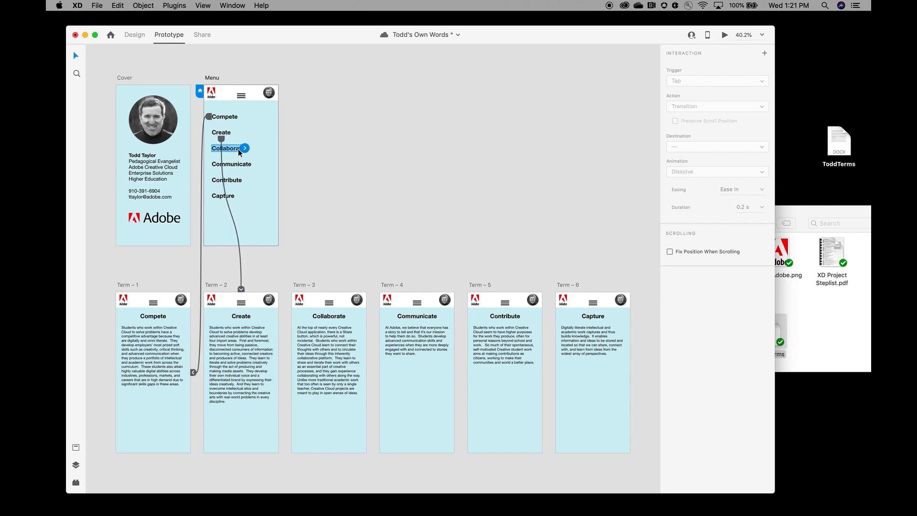
{"action": "left_click_drag", "start_coordinate": [245, 149], "coordinate": [315, 344]}
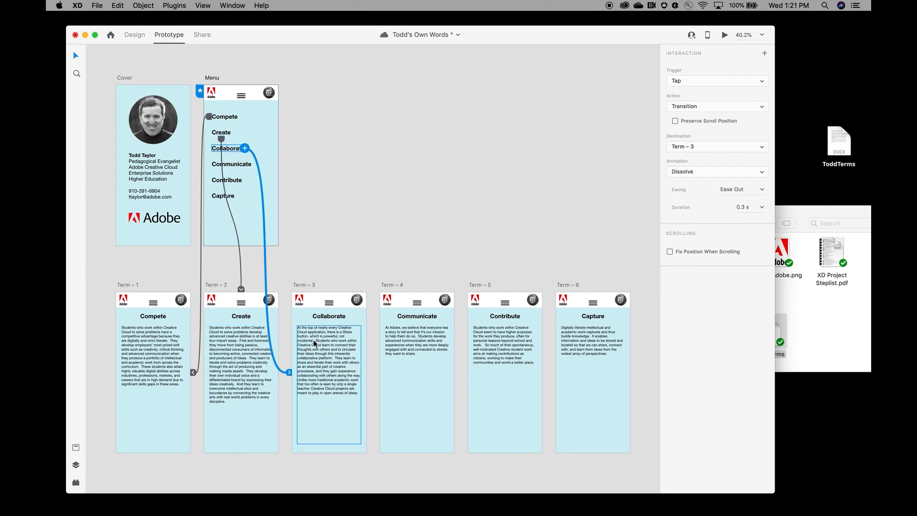
{"action": "left_click", "coordinate": [242, 166]}
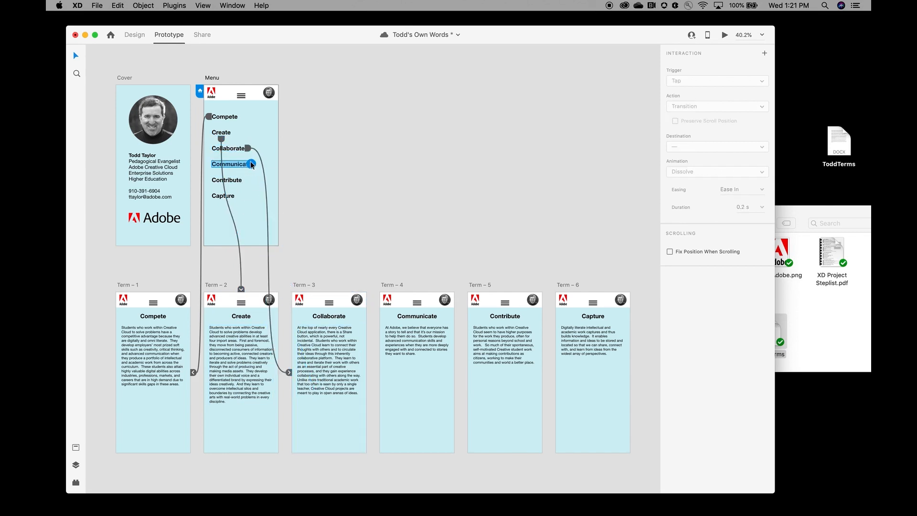
{"action": "left_click_drag", "start_coordinate": [251, 165], "coordinate": [429, 388]}
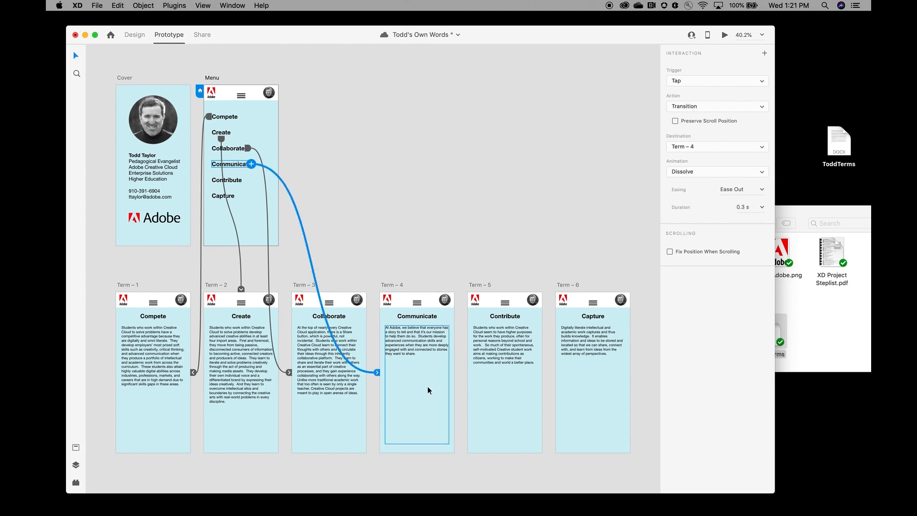
{"action": "left_click", "coordinate": [238, 182]}
{"action": "left_click_drag", "start_coordinate": [242, 180], "coordinate": [498, 389]}
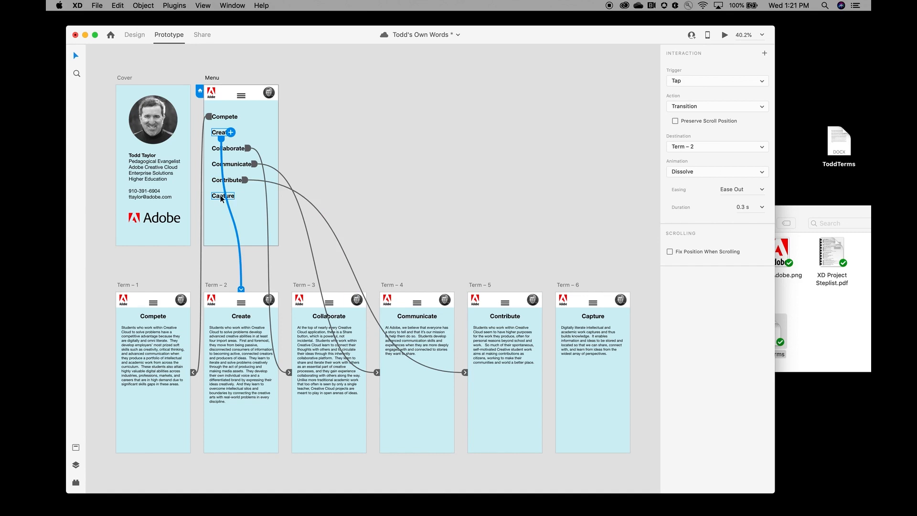
{"action": "left_click", "coordinate": [227, 196]}
{"action": "left_click_drag", "start_coordinate": [234, 197], "coordinate": [608, 418]}
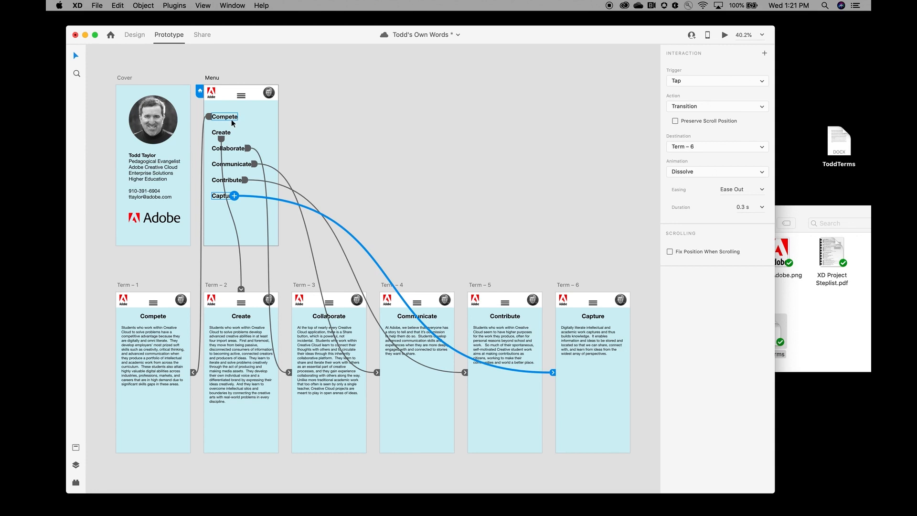
{"action": "key", "text": "super+s"}
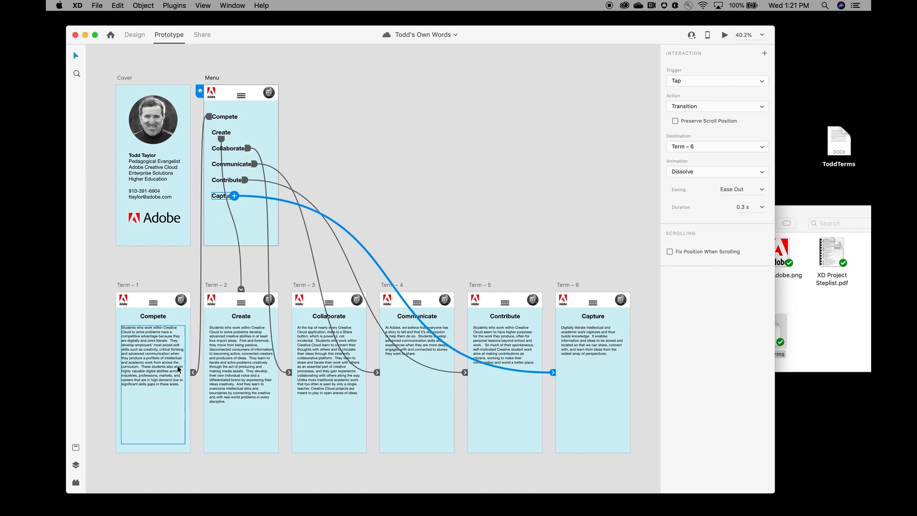
Step: Link the Term – 1, Term – 2 and Term – 3 headers back to the Menu artboard
{"action": "left_click", "coordinate": [153, 305]}
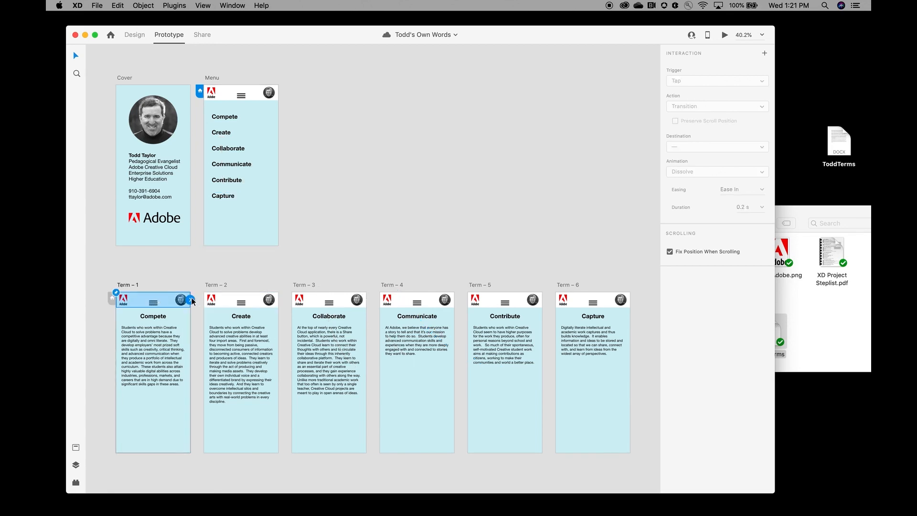
{"action": "left_click_drag", "start_coordinate": [191, 300], "coordinate": [246, 210]}
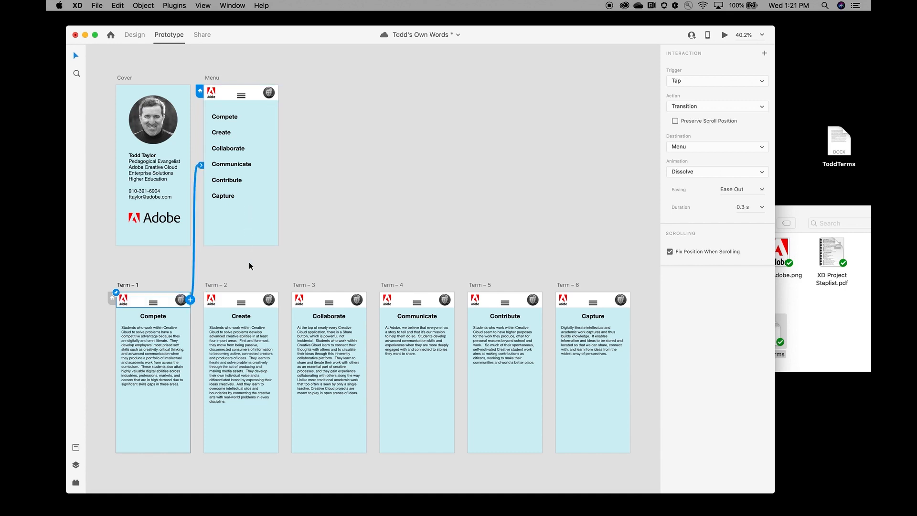
{"action": "left_click", "coordinate": [251, 300]}
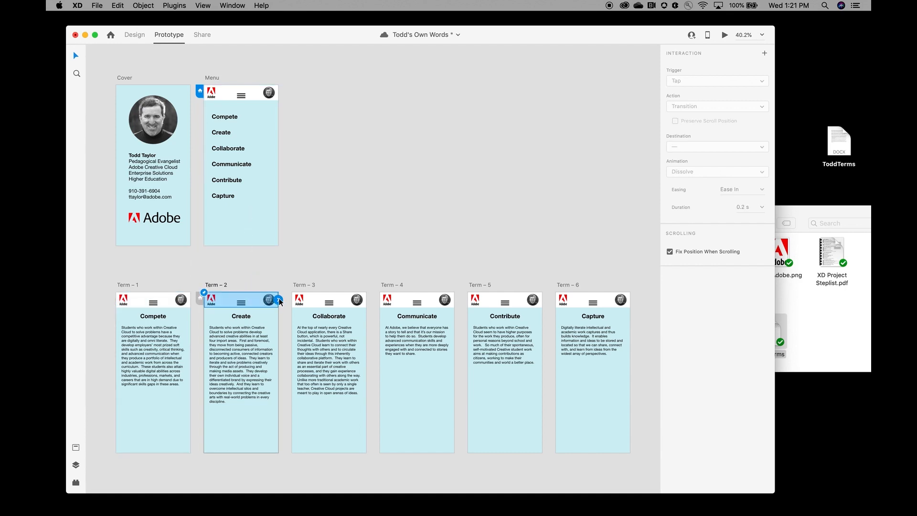
{"action": "left_click_drag", "start_coordinate": [280, 300], "coordinate": [260, 179]}
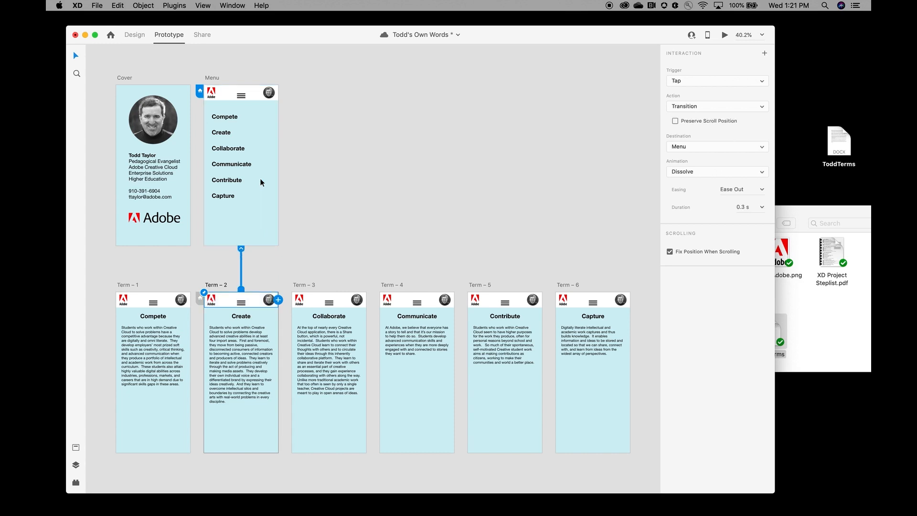
{"action": "left_click", "coordinate": [328, 301]}
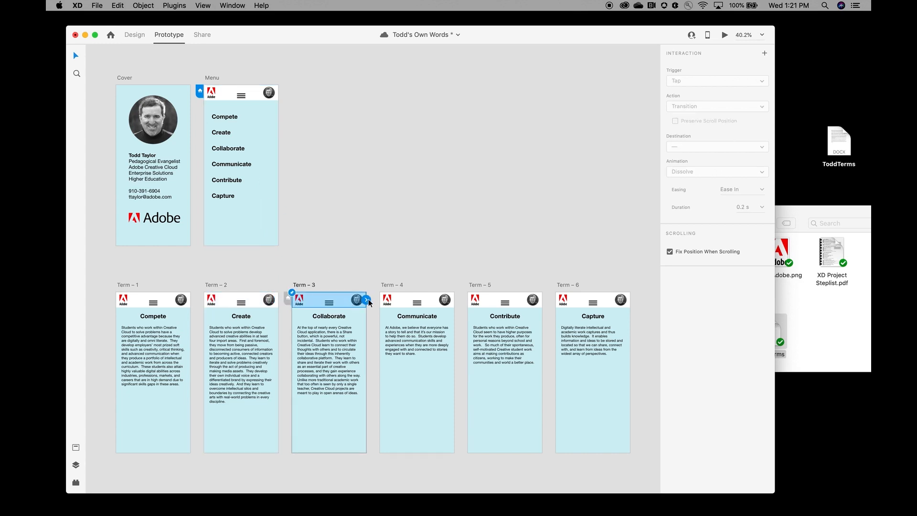
{"action": "left_click_drag", "start_coordinate": [366, 300], "coordinate": [246, 227]}
Step: Link the Term – 4, Term – 5 and Term – 6 headers back to Menu
{"action": "left_click", "coordinate": [413, 301]}
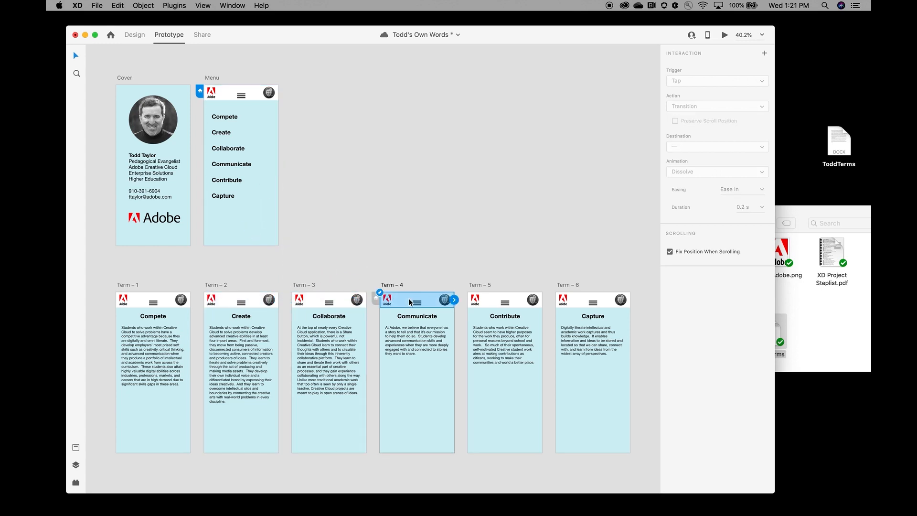
{"action": "left_click_drag", "start_coordinate": [456, 302], "coordinate": [259, 217]}
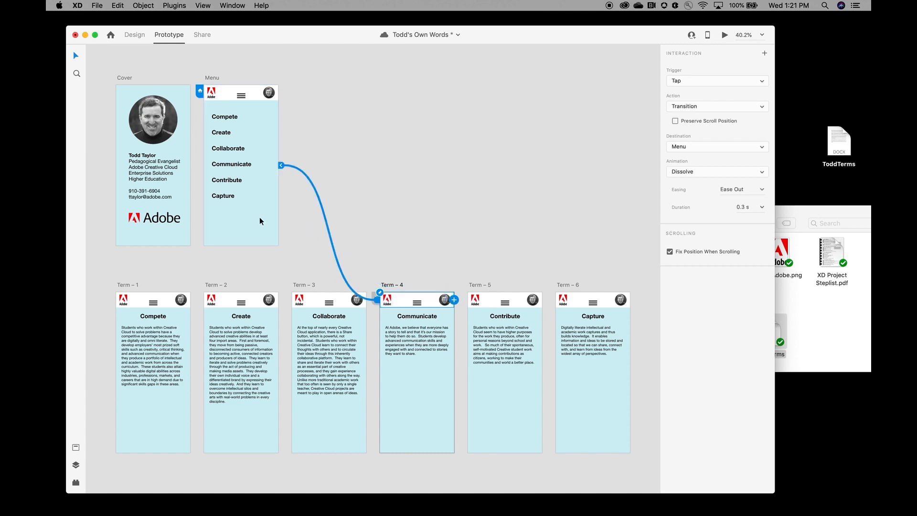
{"action": "left_click", "coordinate": [492, 299]}
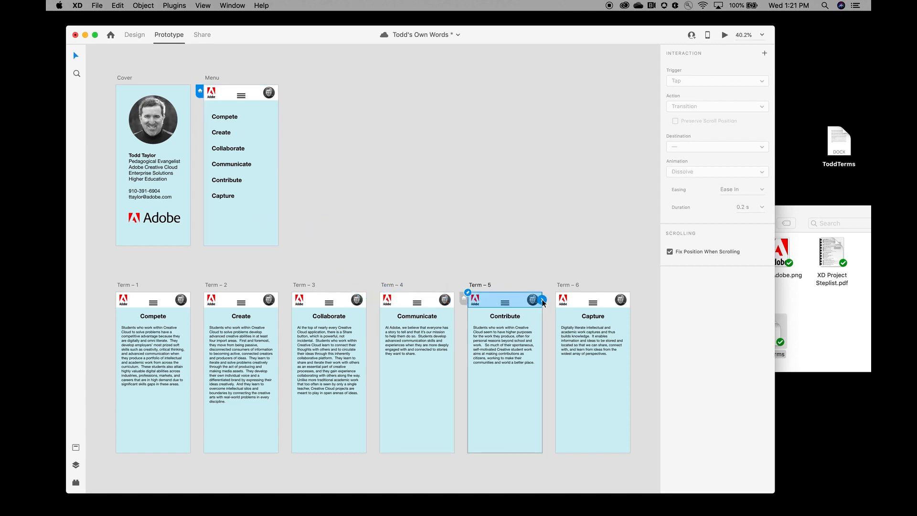
{"action": "left_click_drag", "start_coordinate": [542, 300], "coordinate": [236, 233]}
{"action": "left_click", "coordinate": [582, 299]}
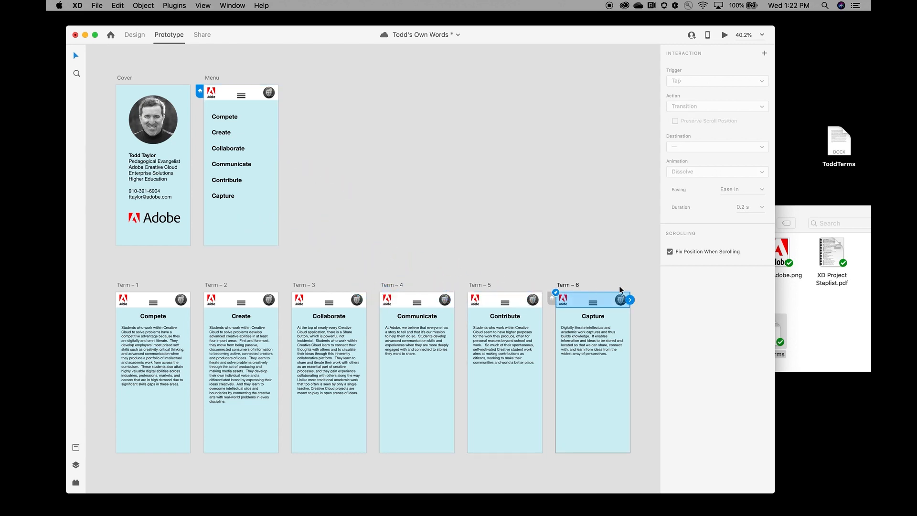
{"action": "left_click_drag", "start_coordinate": [631, 301], "coordinate": [238, 227]}
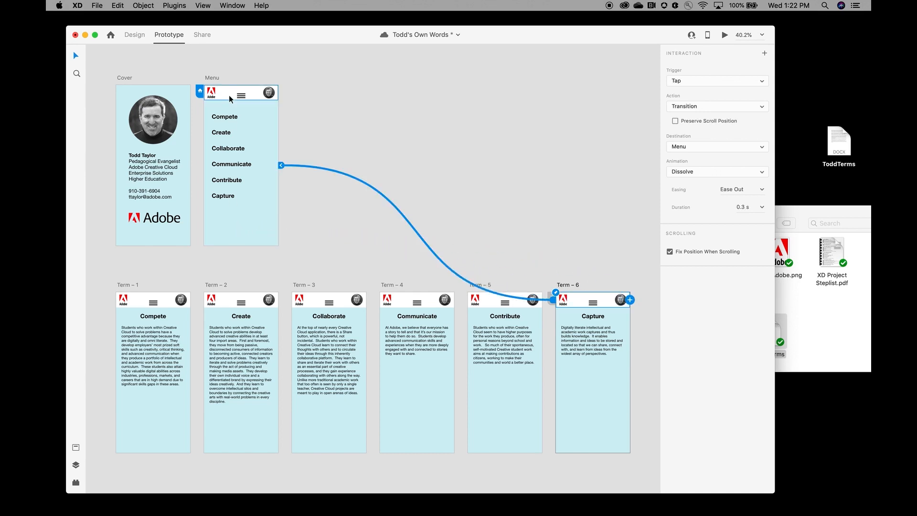
{"action": "left_click", "coordinate": [170, 143]}
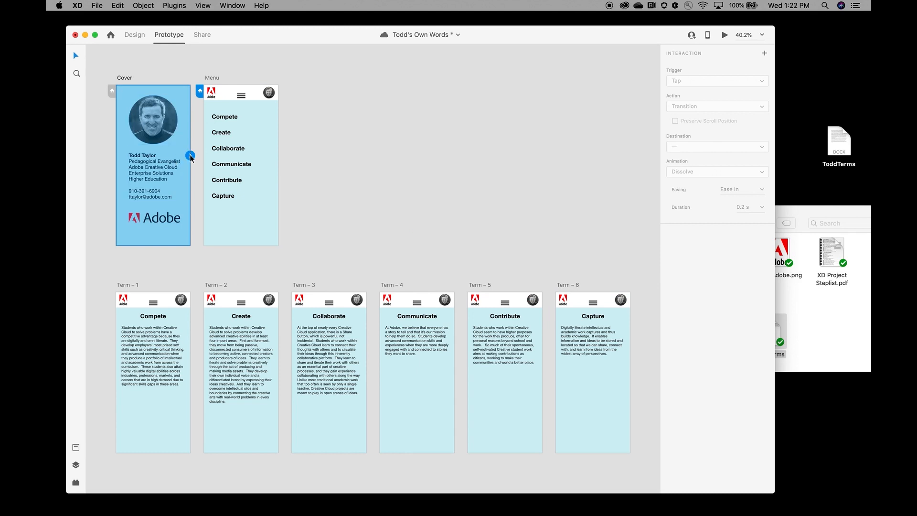
Step: Link Cover to Menu and the Menu header back to Cover, then verify the Tap dissolve
{"action": "left_click_drag", "start_coordinate": [190, 155], "coordinate": [266, 163]}
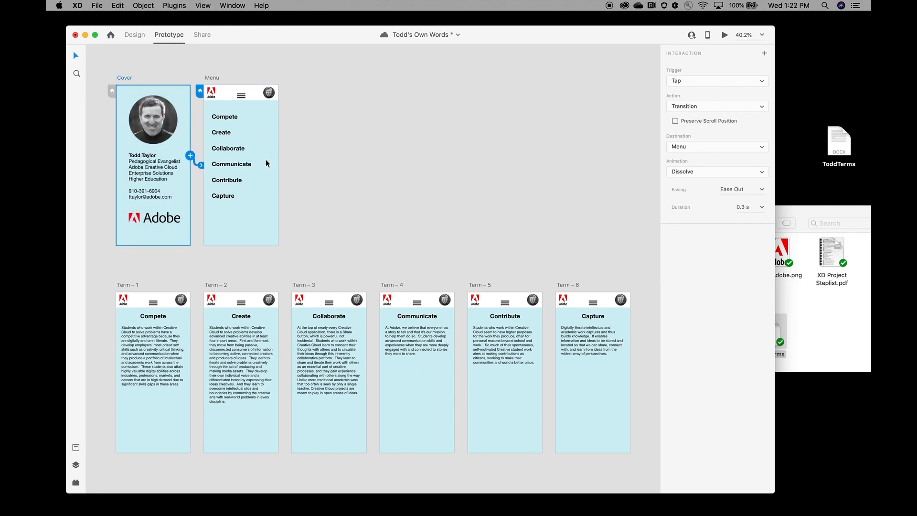
{"action": "left_click", "coordinate": [257, 95]}
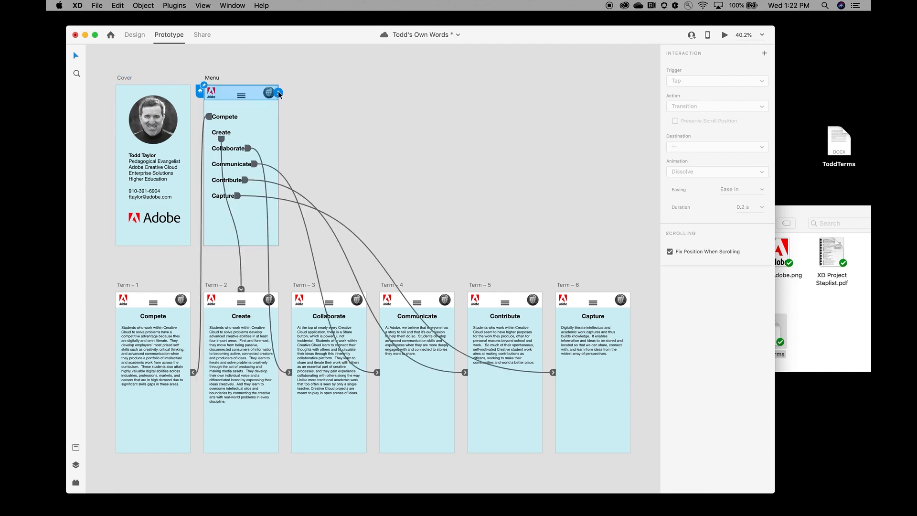
{"action": "left_click_drag", "start_coordinate": [279, 94], "coordinate": [135, 114]}
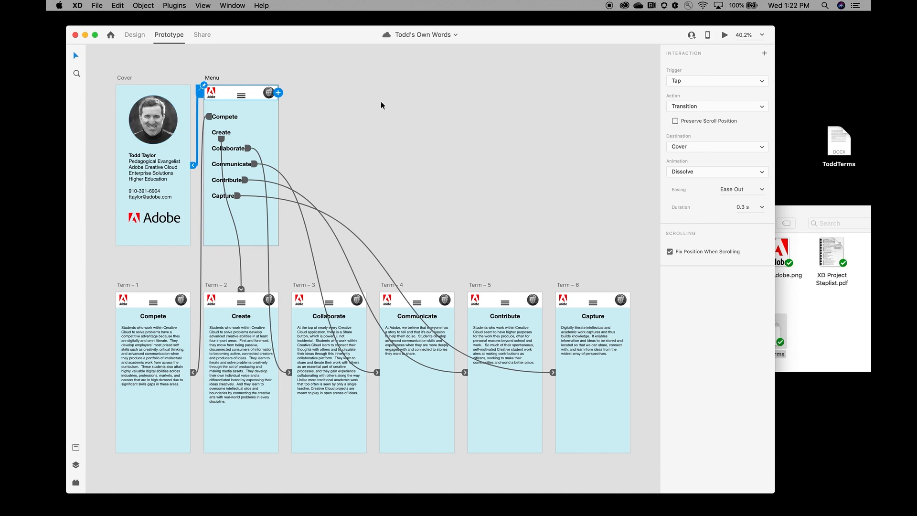
{"action": "left_click", "coordinate": [124, 94]}
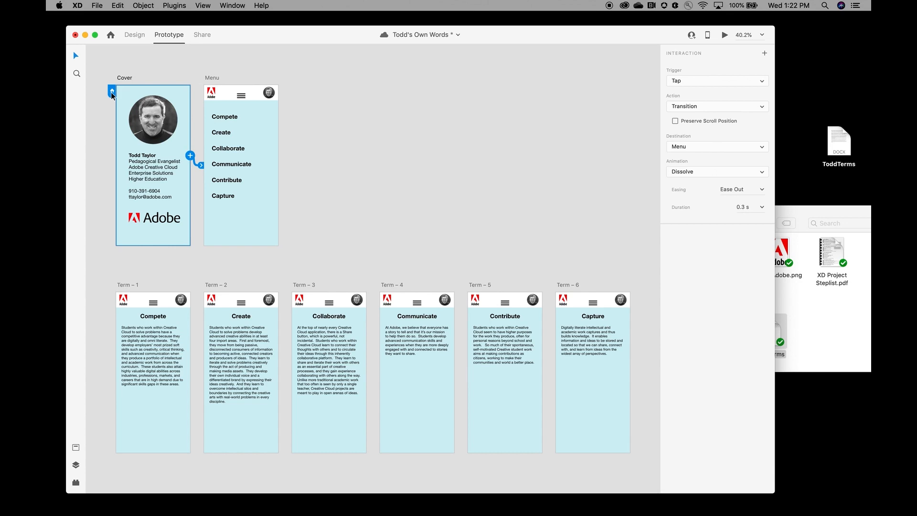
Step: Save and preview the prototype, going from Cover to Menu, into Compete and back
{"action": "key", "text": "cmd+s"}
{"action": "left_click", "coordinate": [725, 36]}
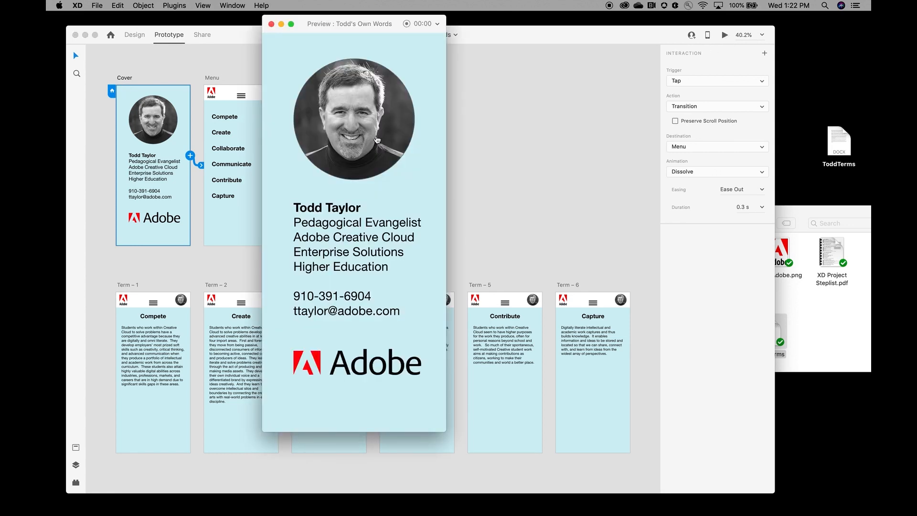
{"action": "left_click", "coordinate": [387, 178]}
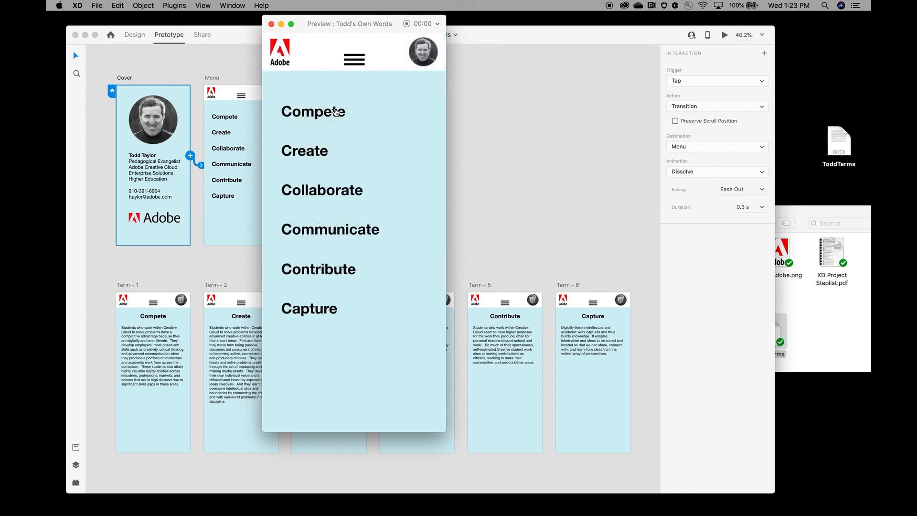
{"action": "left_click", "coordinate": [338, 110]}
{"action": "left_click", "coordinate": [364, 59]}
Step: Test the Create, Contribute and Capture screens, return to Cover, and close the preview
{"action": "left_click", "coordinate": [321, 152]}
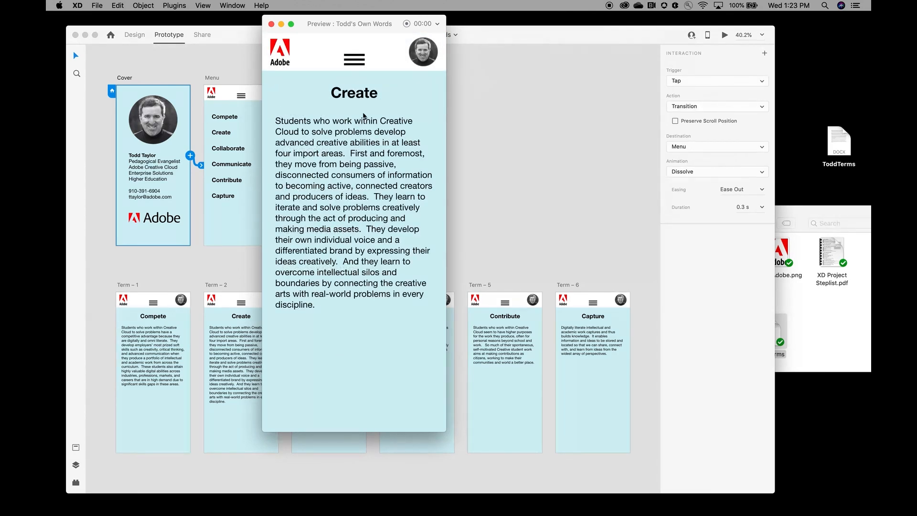
{"action": "left_click", "coordinate": [375, 58]}
{"action": "left_click", "coordinate": [330, 271]}
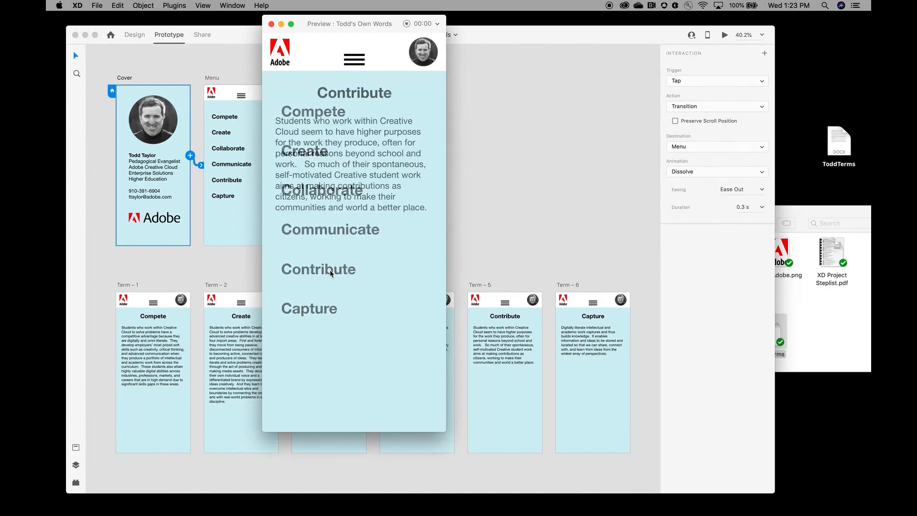
{"action": "left_click", "coordinate": [372, 58]}
{"action": "left_click", "coordinate": [308, 308]}
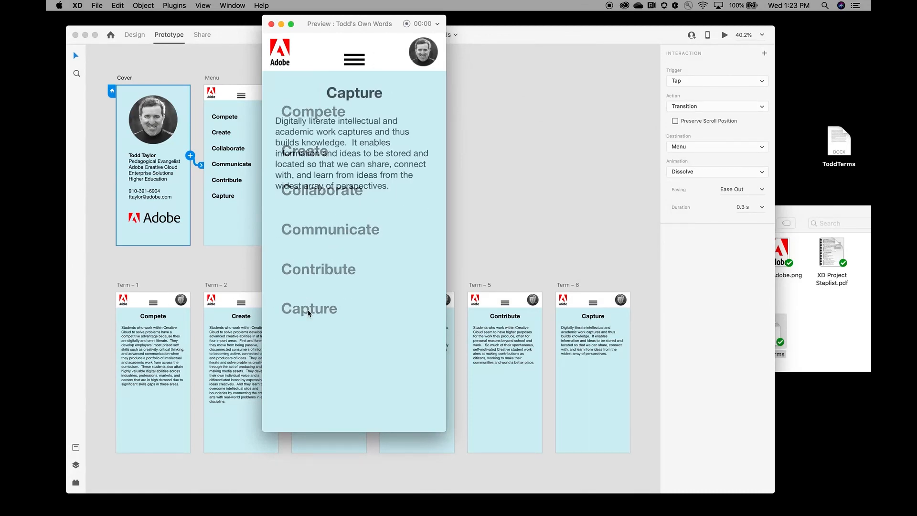
{"action": "left_click", "coordinate": [381, 63]}
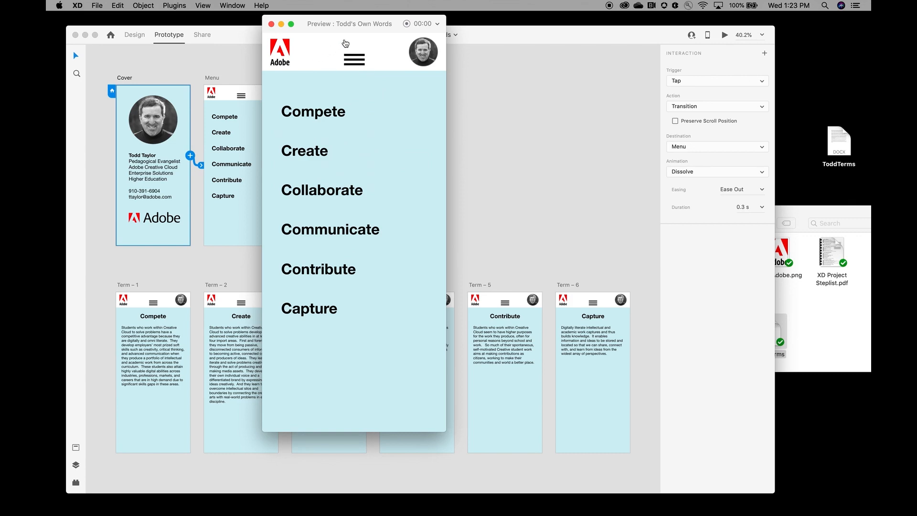
{"action": "left_click", "coordinate": [347, 38]}
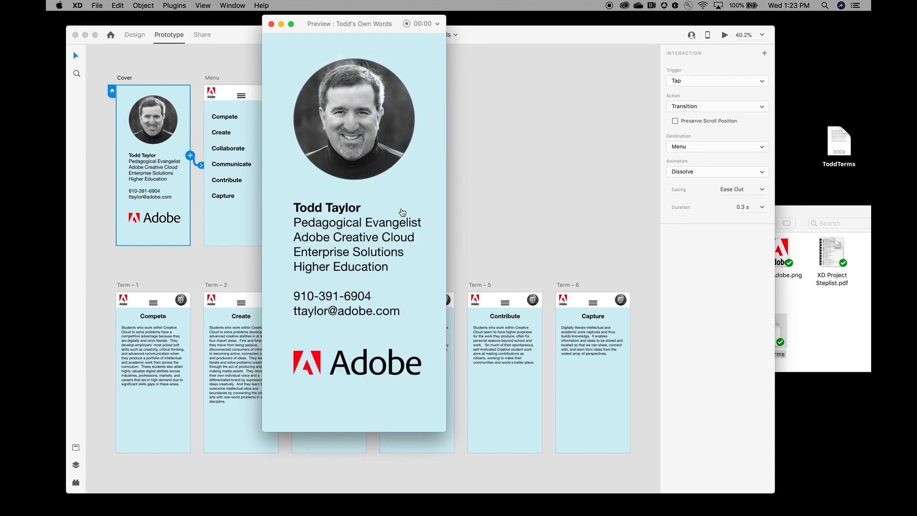
{"action": "left_click", "coordinate": [271, 24]}
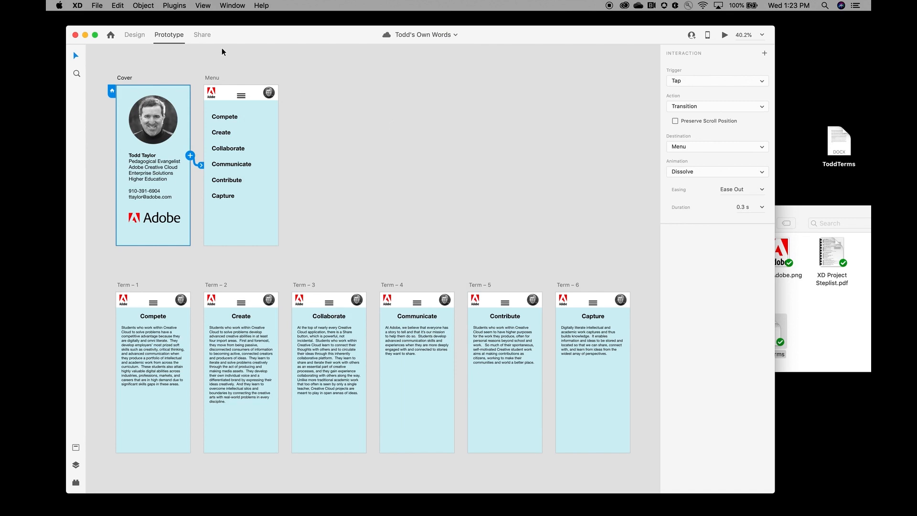
Step: Show the Share Links panel for the Todd's Own Words Design Review link
{"action": "left_click", "coordinate": [98, 6]}
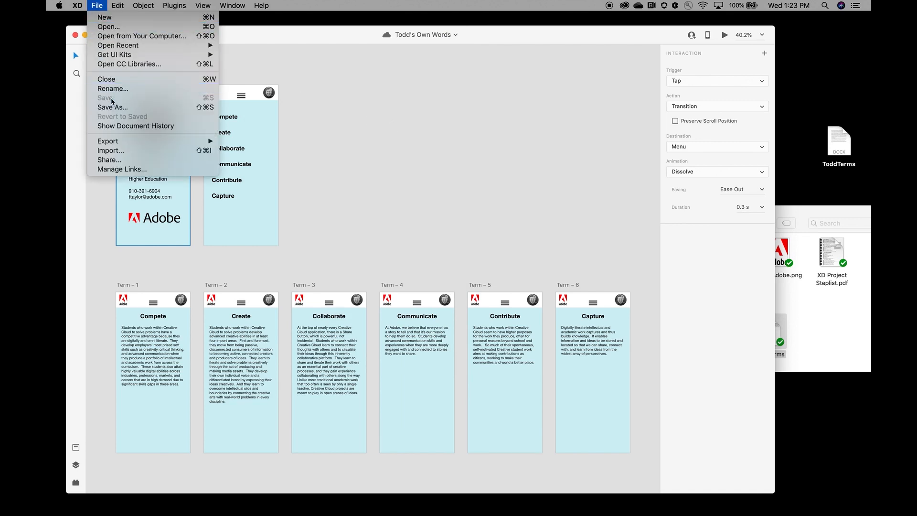
{"action": "left_click", "coordinate": [364, 127]}
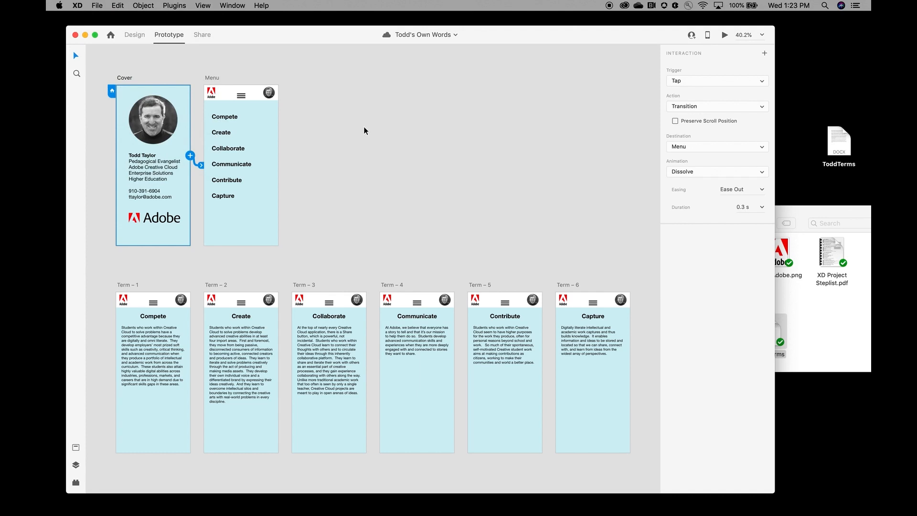
{"action": "left_click", "coordinate": [204, 32]}
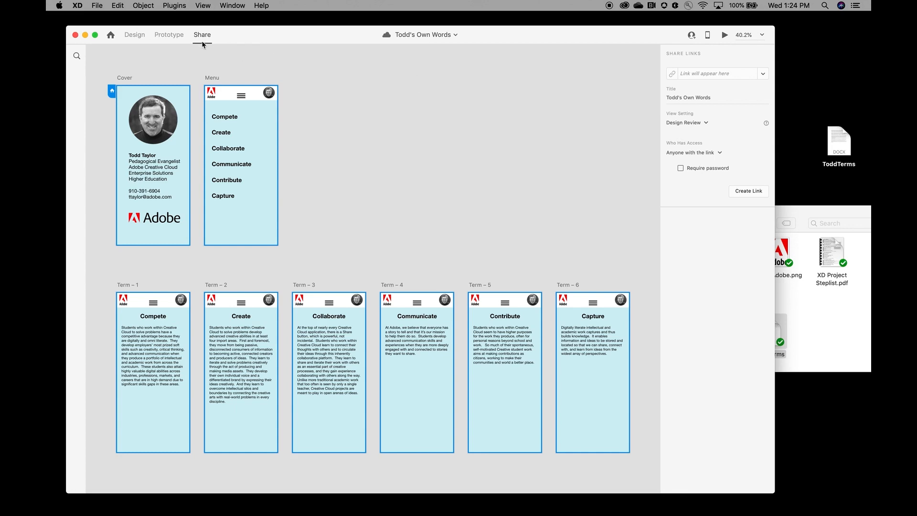
Step: Create a public share link for the prototype, copy it, and launch Outlook
{"action": "left_click", "coordinate": [749, 191]}
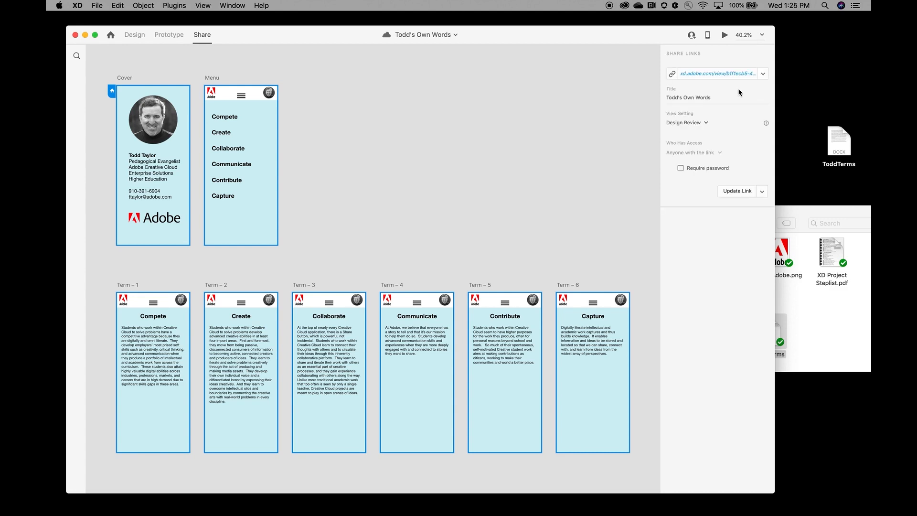
{"action": "left_click", "coordinate": [672, 75]}
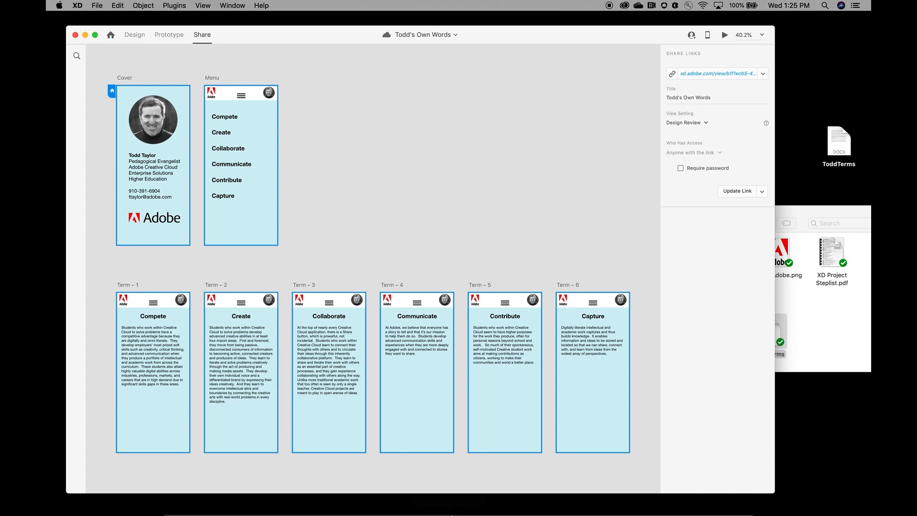
{"action": "left_click", "coordinate": [436, 509]}
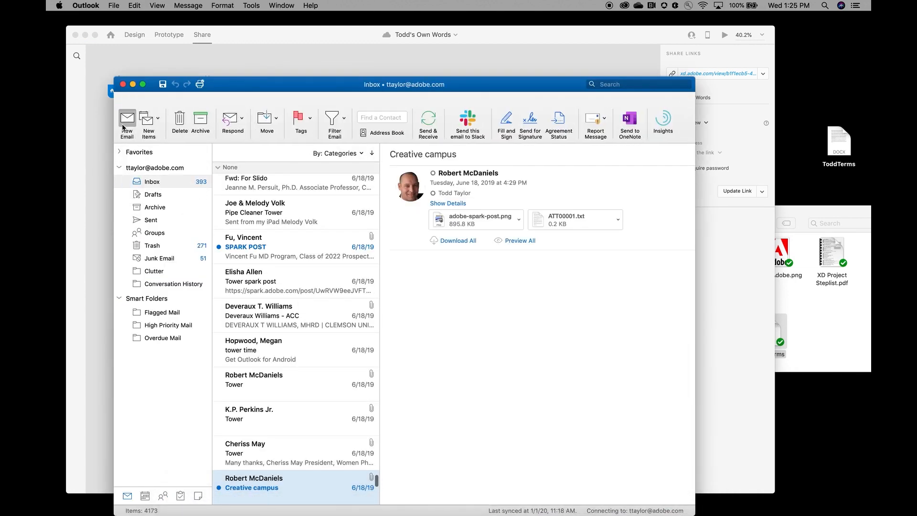
Step: Address a new email to the suggested contact and paste the XD share link into its body
{"action": "left_click", "coordinate": [124, 126]}
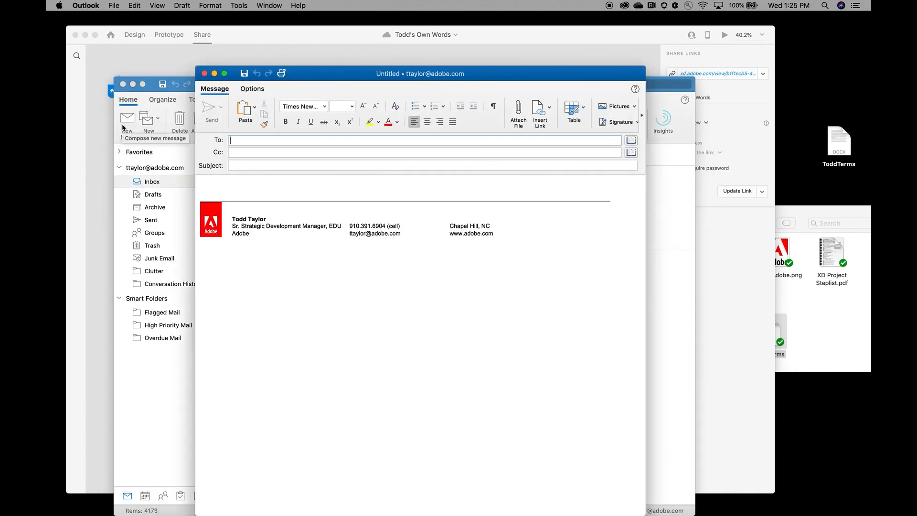
{"action": "type", "text": "t"}
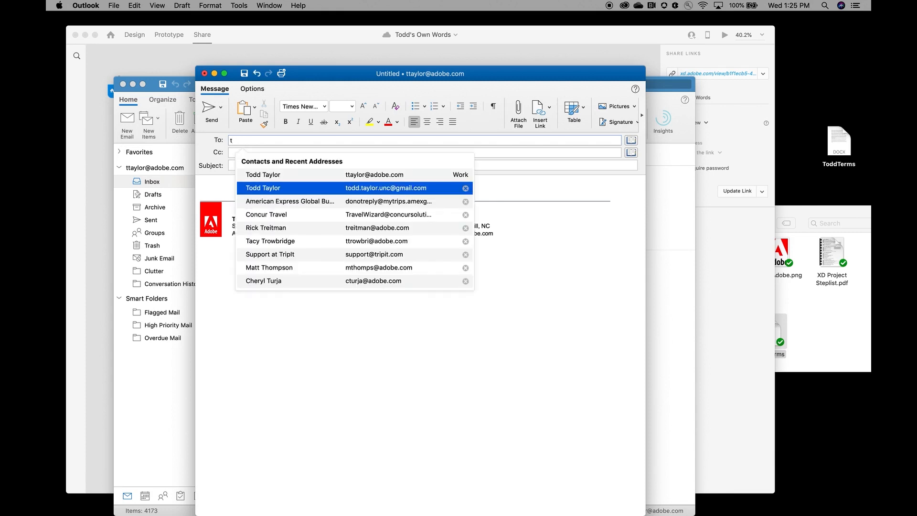
{"action": "left_click", "coordinate": [263, 176]}
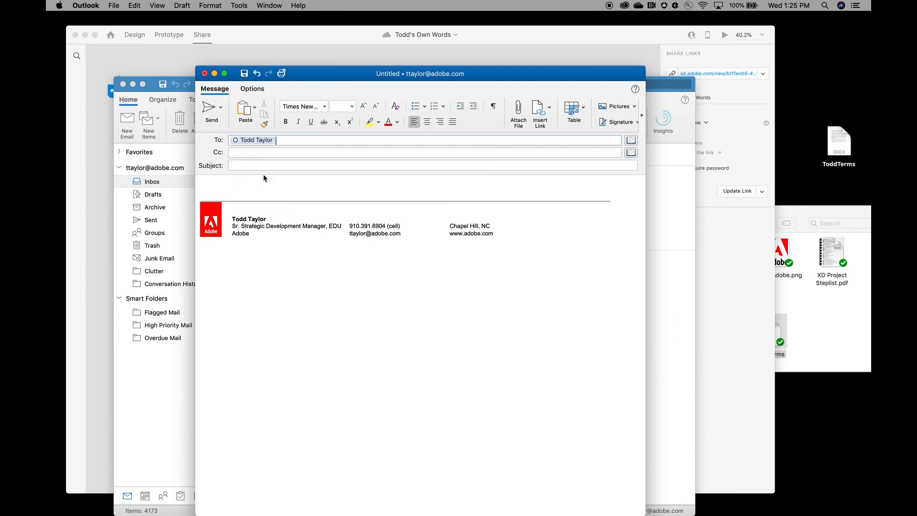
{"action": "left_click", "coordinate": [261, 194]}
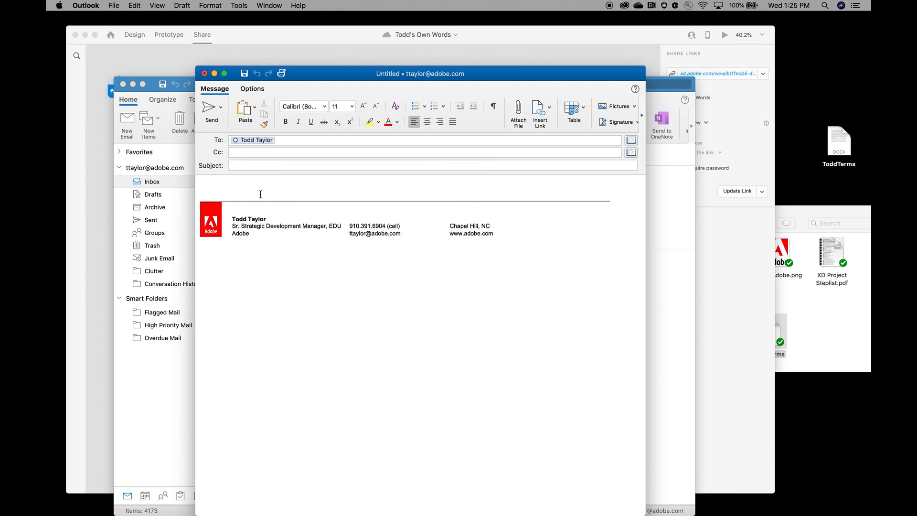
{"action": "key", "text": "super+v"}
{"action": "key", "text": "Return"}
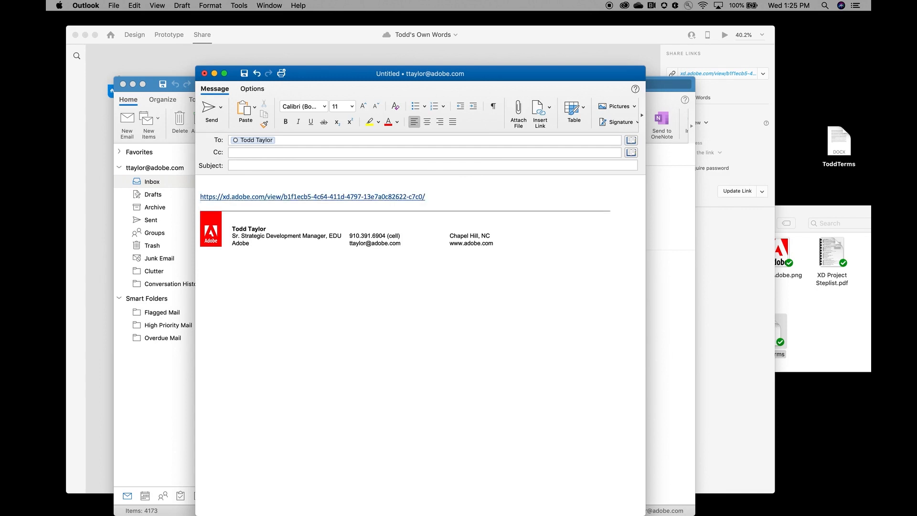
{"action": "left_click", "coordinate": [285, 167]}
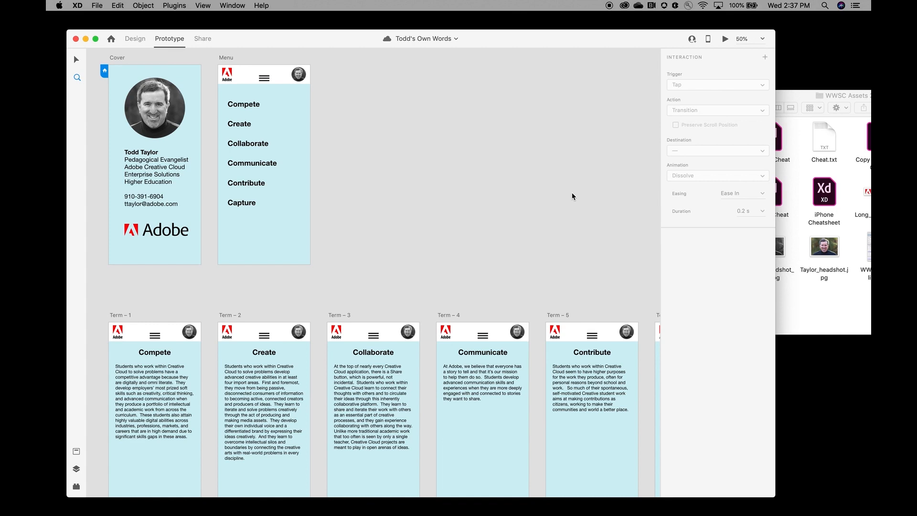
Step: Revert a 'Creativity' rename of the Create label, drop the headshot photo into the Cover portrait, and save
{"action": "left_click", "coordinate": [134, 40]}
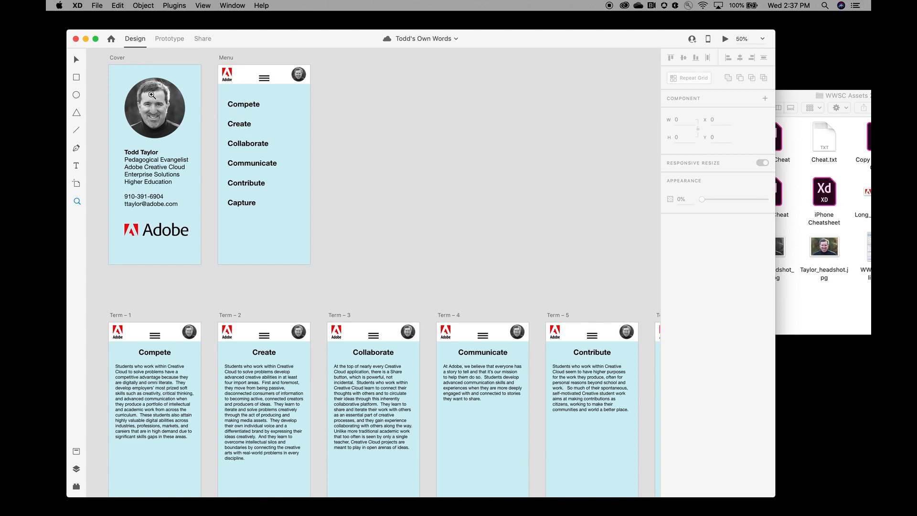
{"action": "left_click", "coordinate": [77, 167]}
{"action": "left_click", "coordinate": [241, 125]}
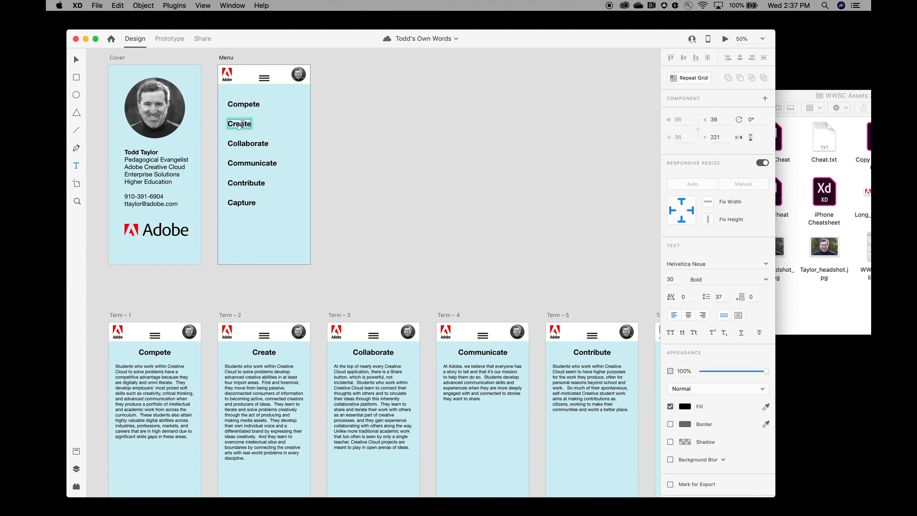
{"action": "double_click", "coordinate": [241, 125]}
{"action": "type", "text": "C"}
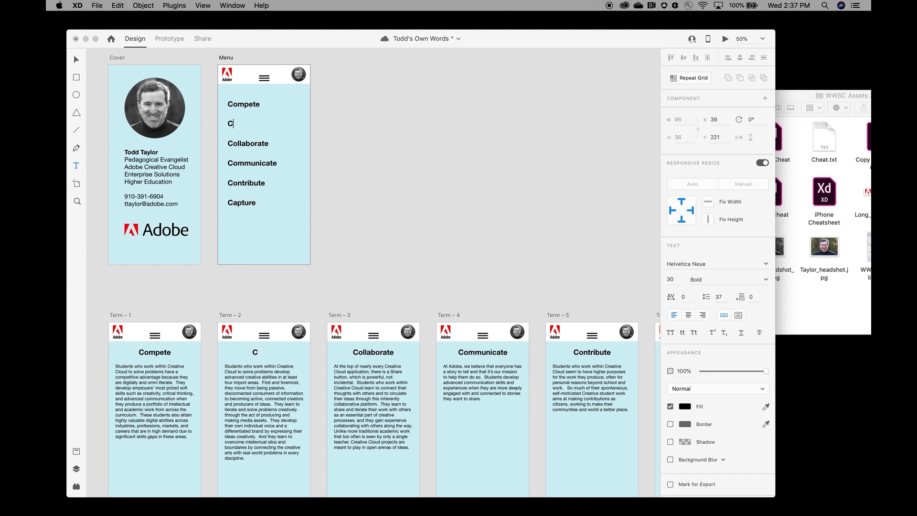
{"action": "type", "text": "reativity"}
{"action": "key", "text": "super+z"}
{"action": "key", "text": "Escape"}
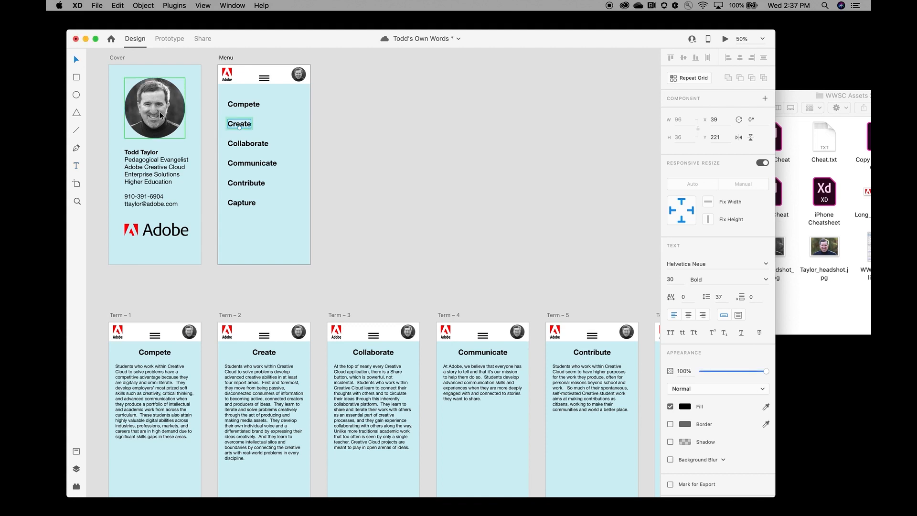
{"action": "left_click_drag", "start_coordinate": [823, 248], "coordinate": [162, 113]}
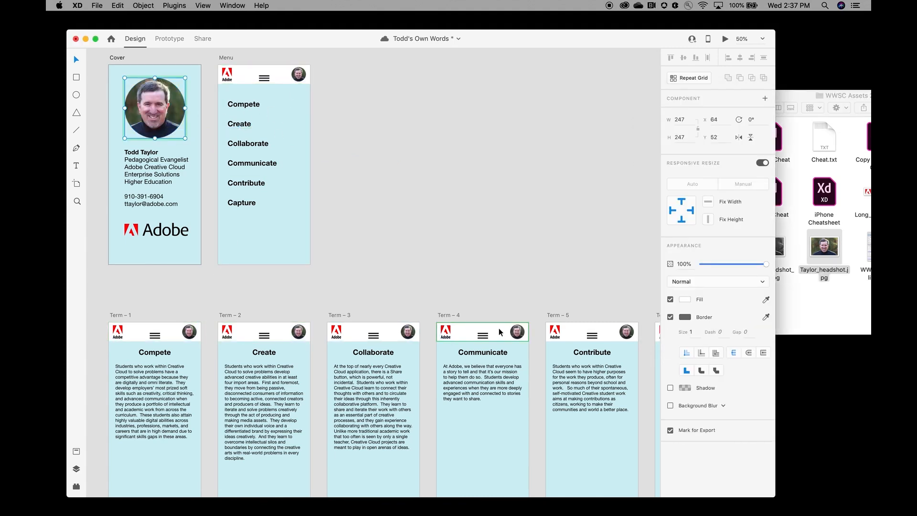
{"action": "key", "text": "super+s"}
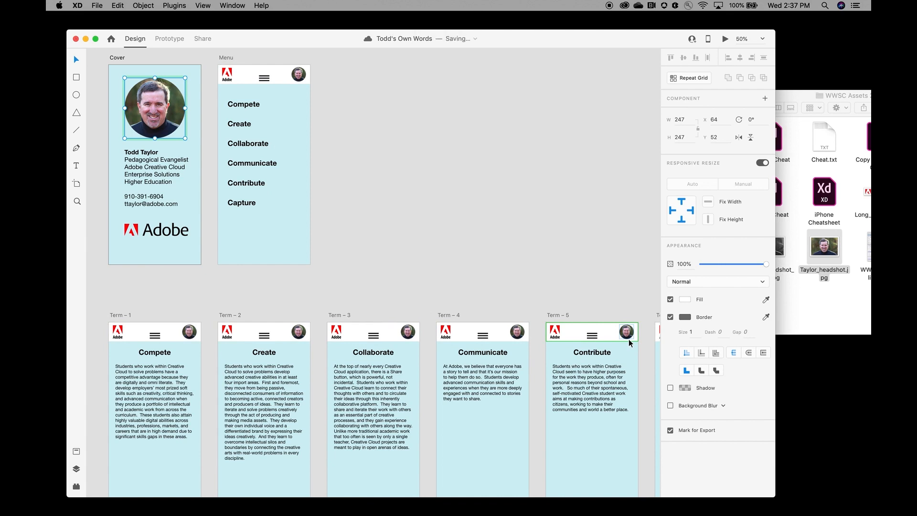